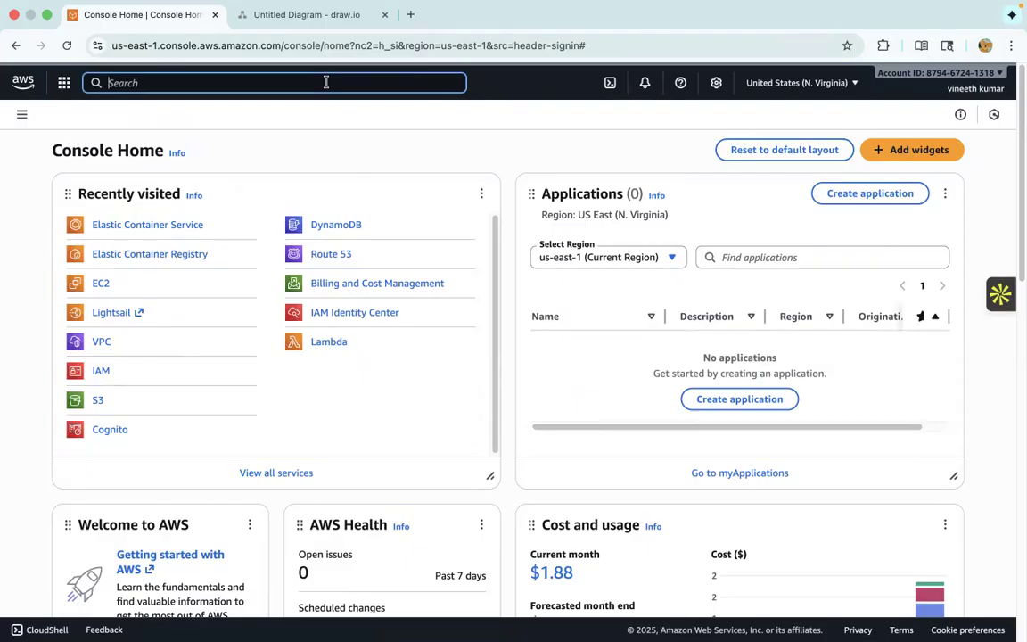
# - Start creating a VPC in the VPC service and name it Practise_VPC
pyautogui.press('Return')
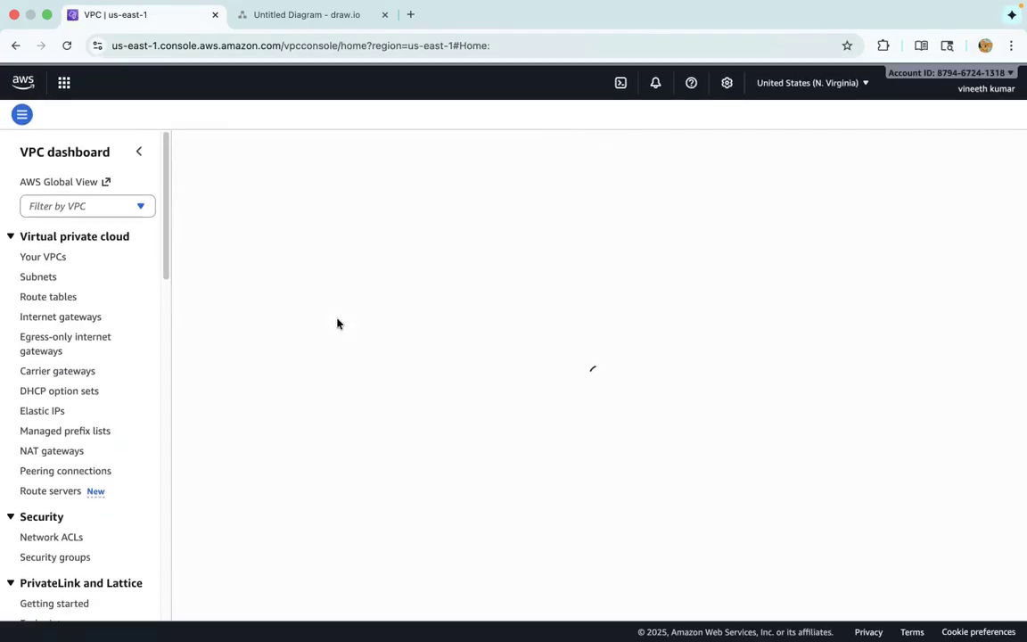
pyautogui.click(31, 257)
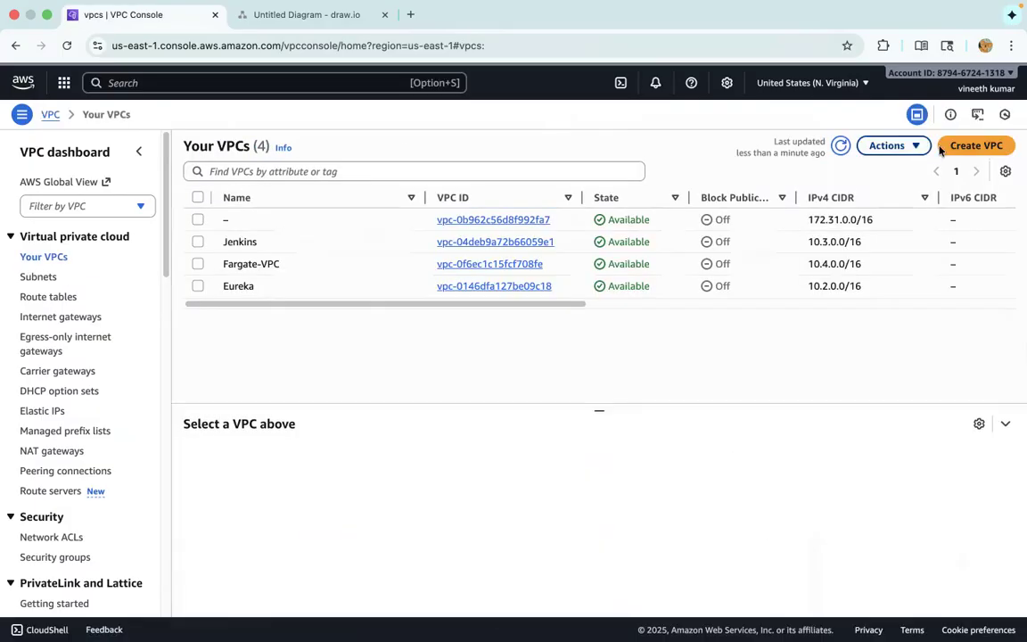
pyautogui.click(976, 145)
pyautogui.click(122, 329)
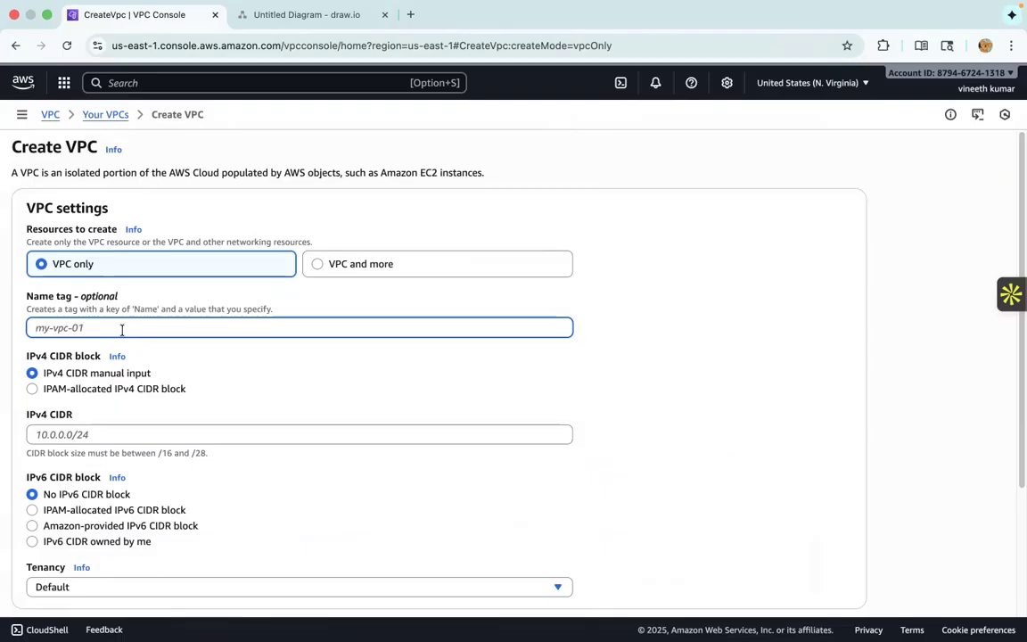
pyautogui.write('Practise_VPC')
pyautogui.click(665, 383)
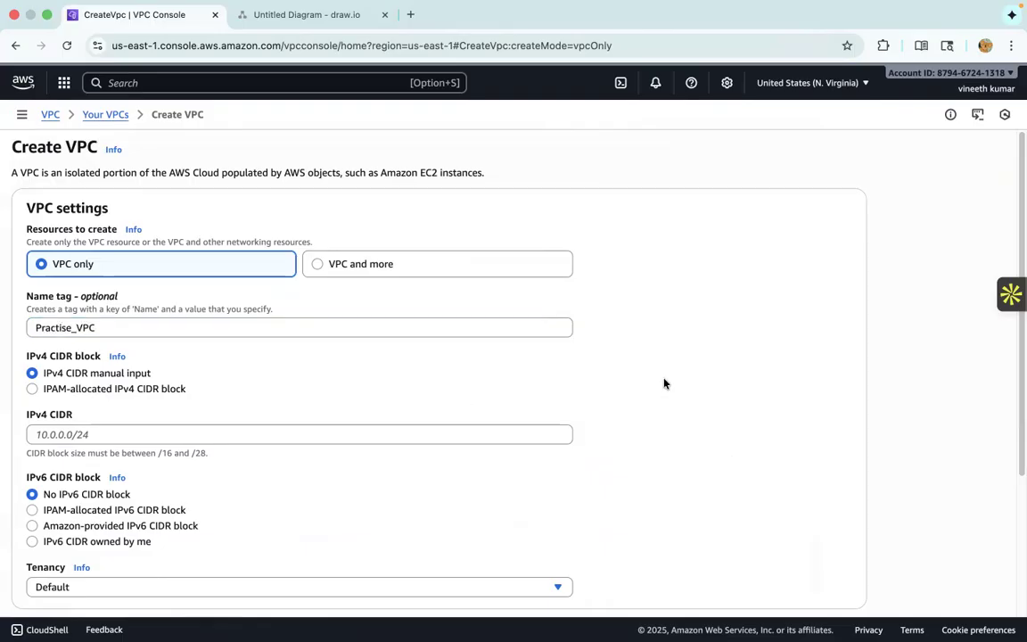
# - Set the VPC's IPv4 CIDR to 10.2.0.0/16, consulting the draw.io network diagram for the range
pyautogui.scroll(-2, 659, 410)
pyautogui.click(61, 368)
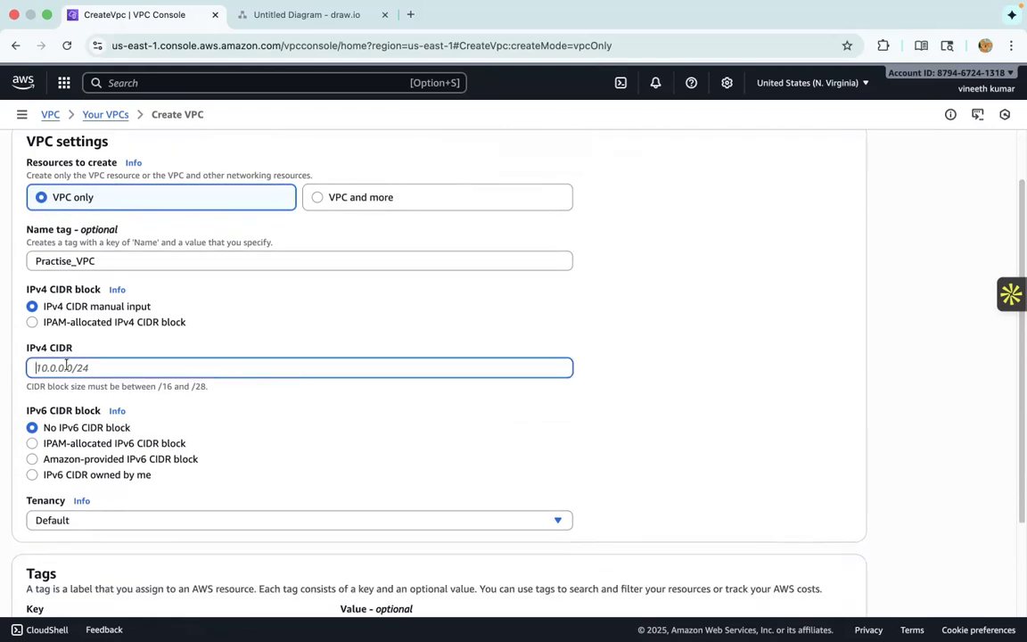
pyautogui.click(293, 18)
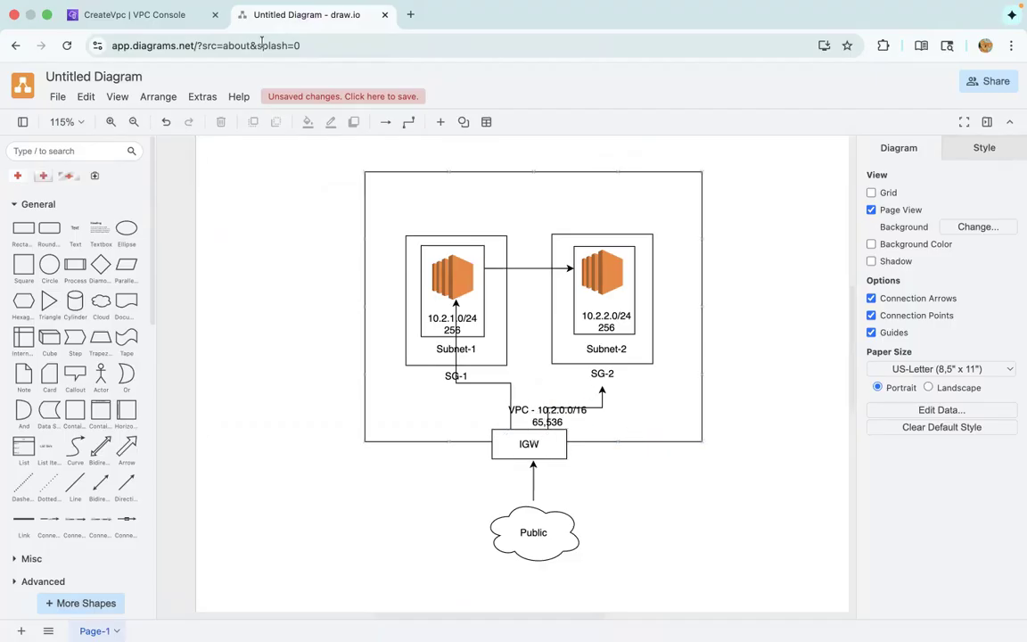
pyautogui.click(134, 15)
pyautogui.write('1')
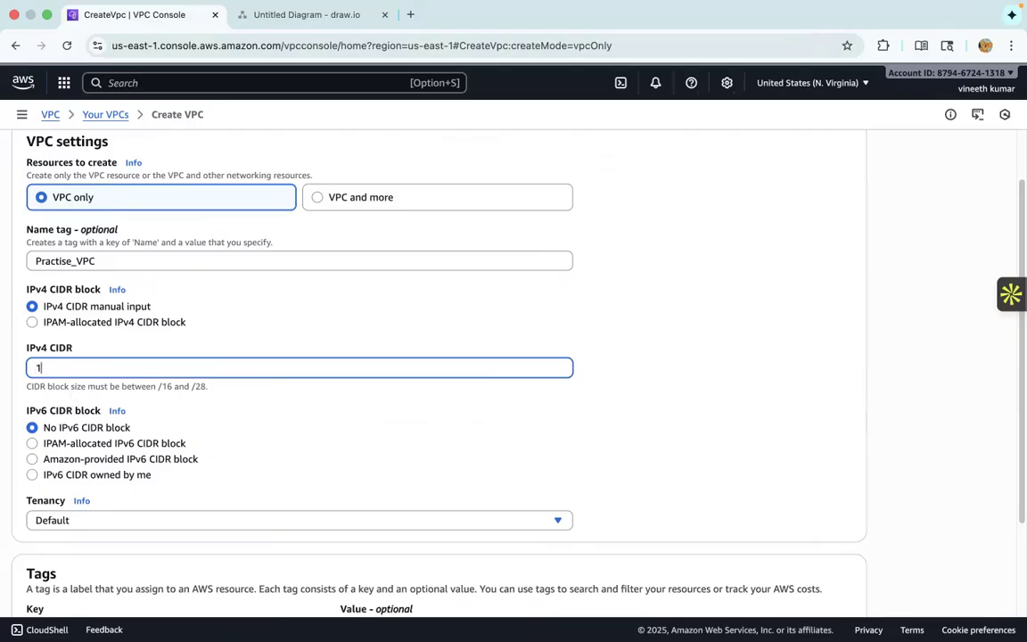
pyautogui.write('0.2.0.0/16')
pyautogui.click(687, 447)
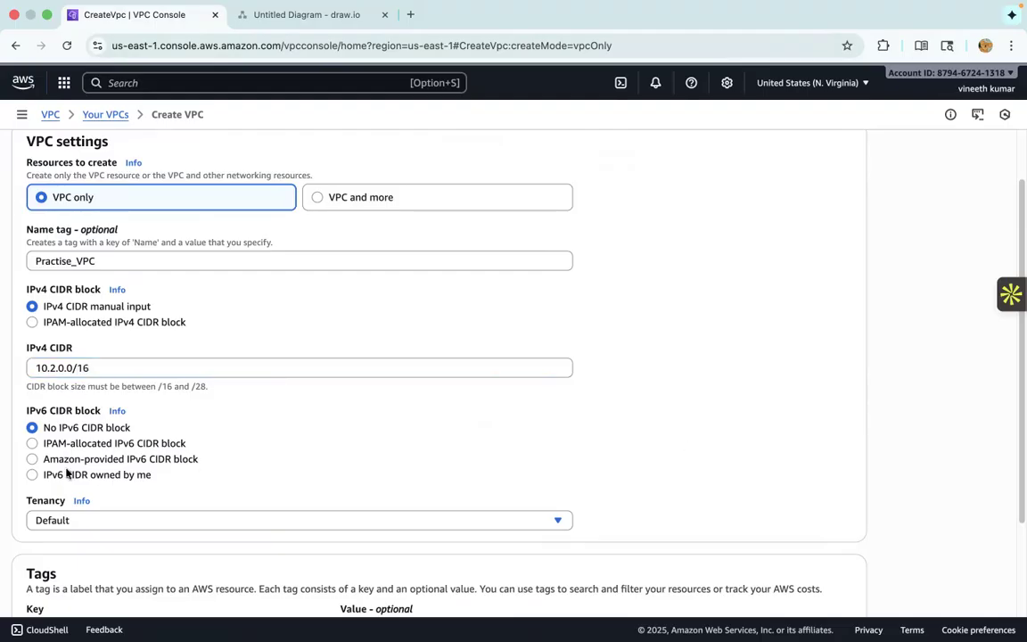
# - Review the tenancy options, keep Default, and create the VPC
pyautogui.scroll(-1, 70, 462)
pyautogui.scroll(-4, 198, 418)
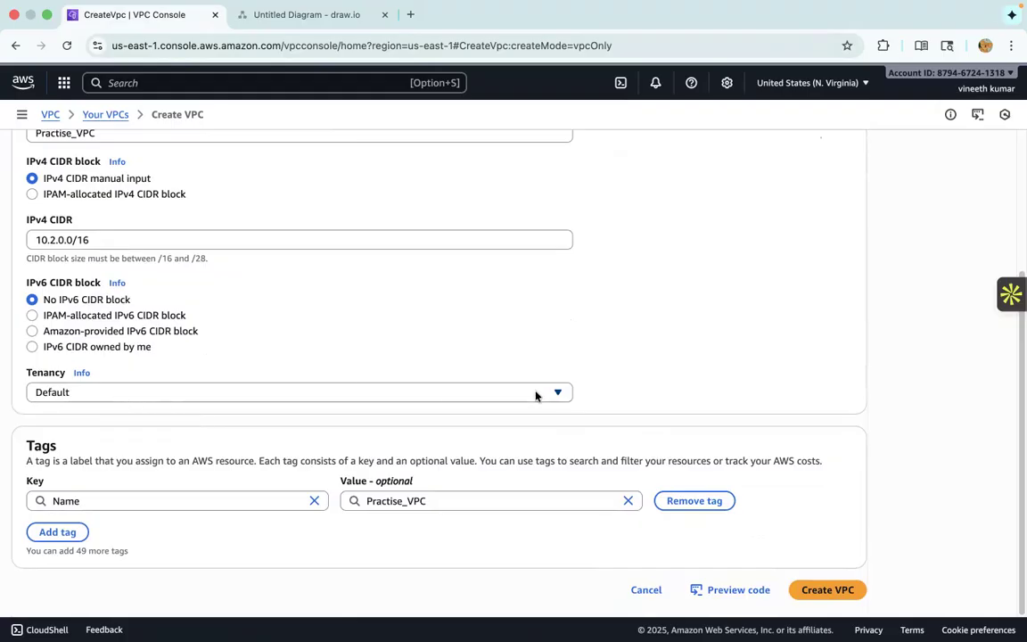
pyautogui.click(303, 400)
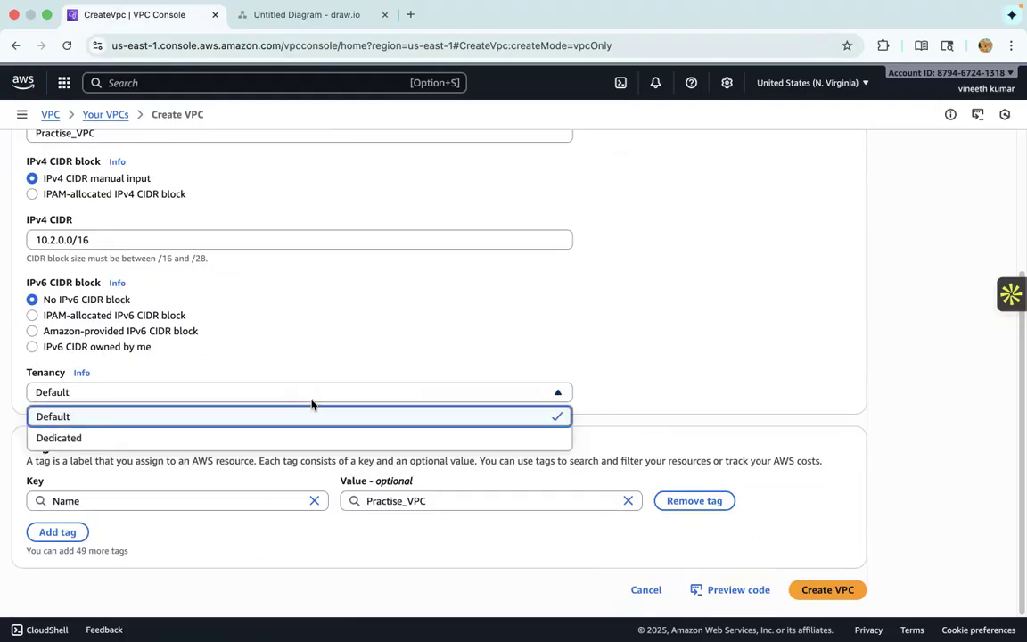
pyautogui.click(642, 370)
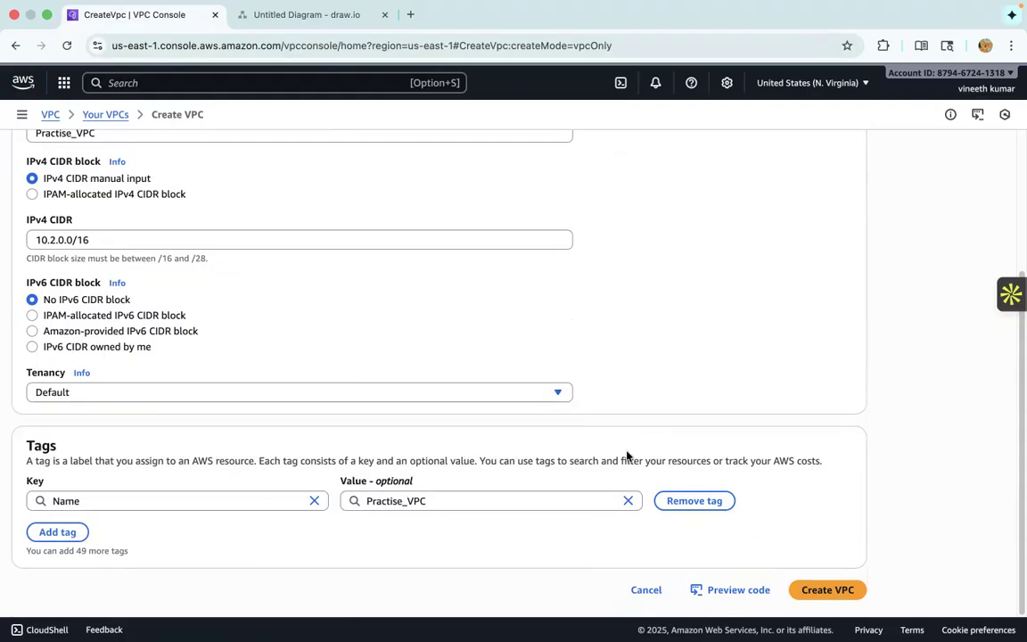
pyautogui.click(416, 394)
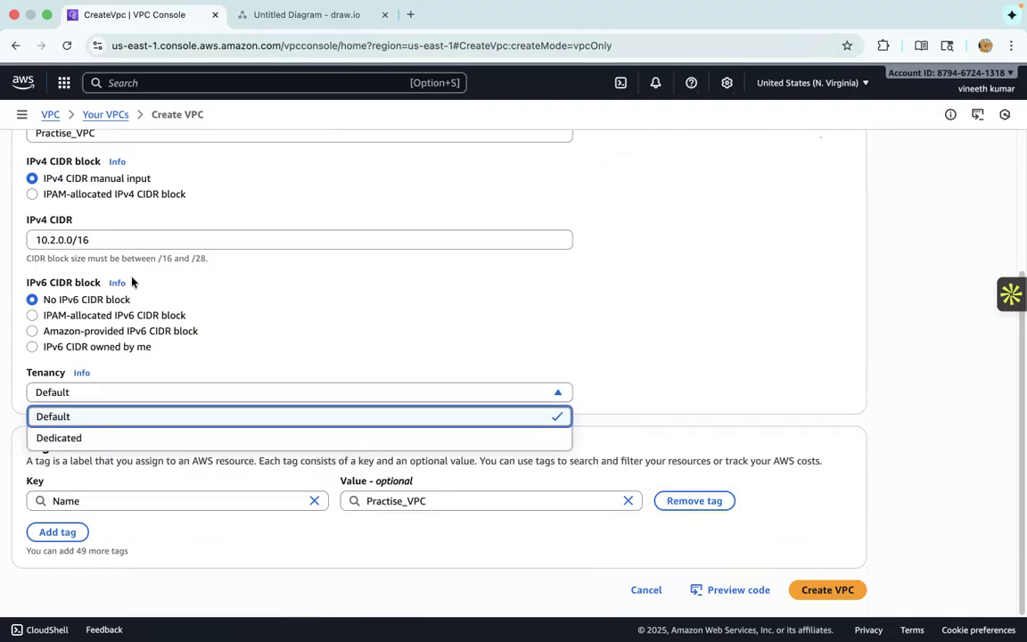
pyautogui.click(649, 356)
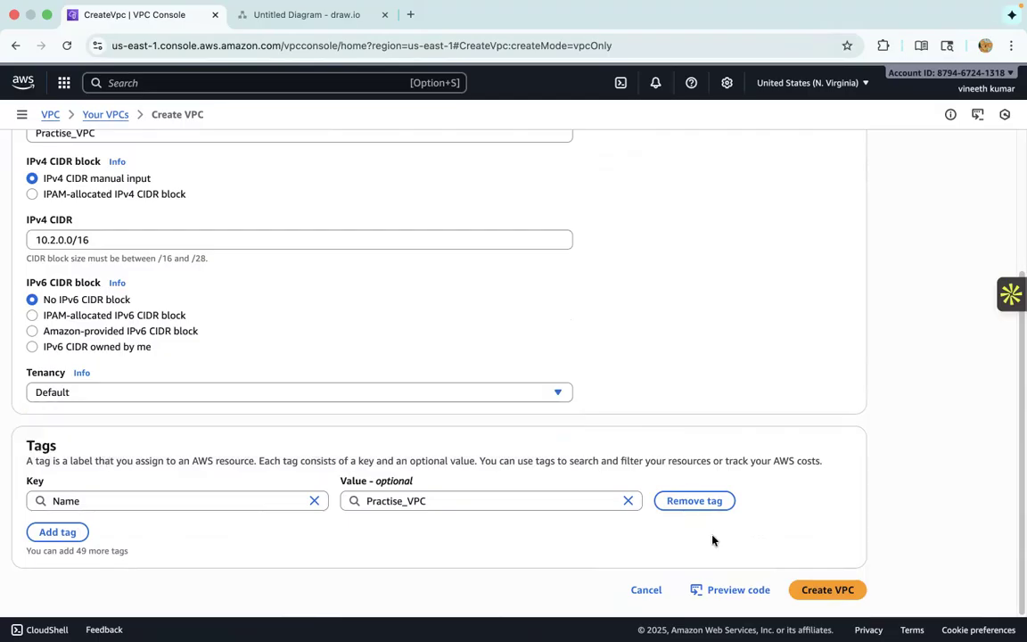
pyautogui.click(844, 594)
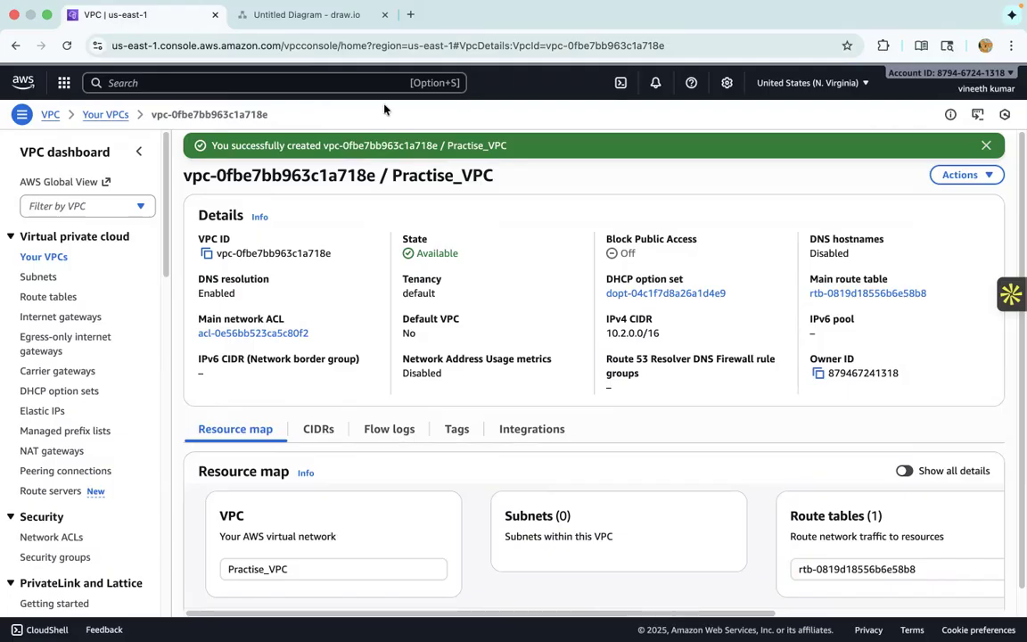
# - Examine the Subnet-1 block in the draw.io network diagram and return to the AWS console
pyautogui.click(294, 15)
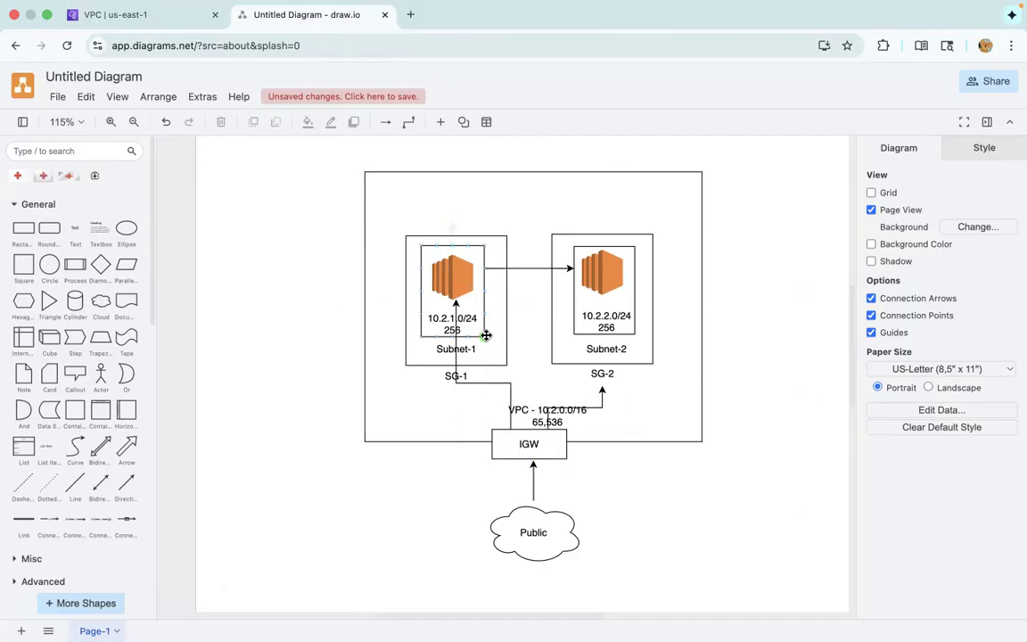
pyautogui.click(456, 280)
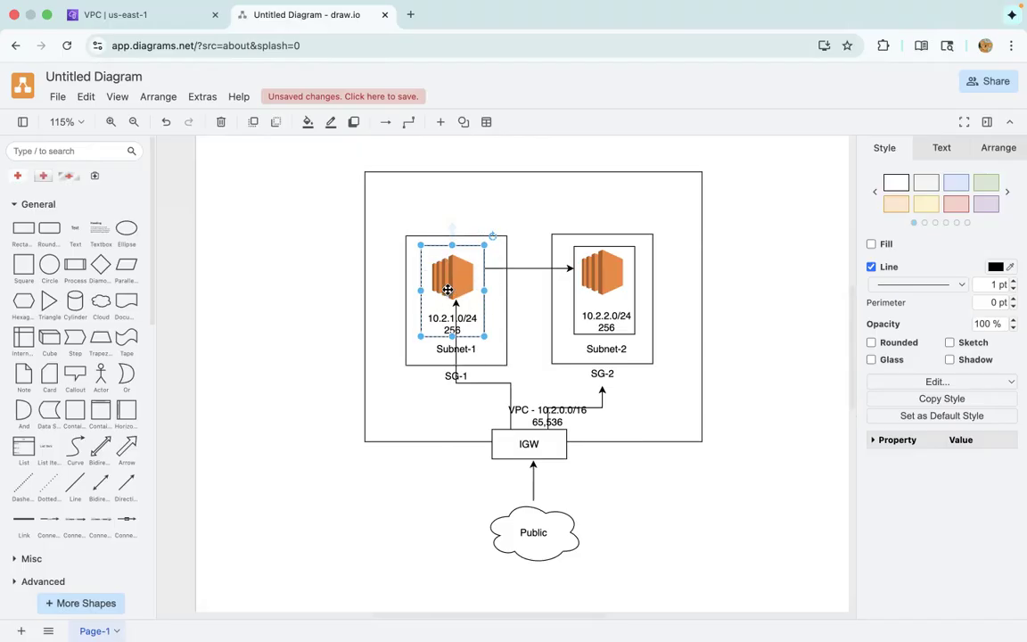
pyautogui.click(178, 15)
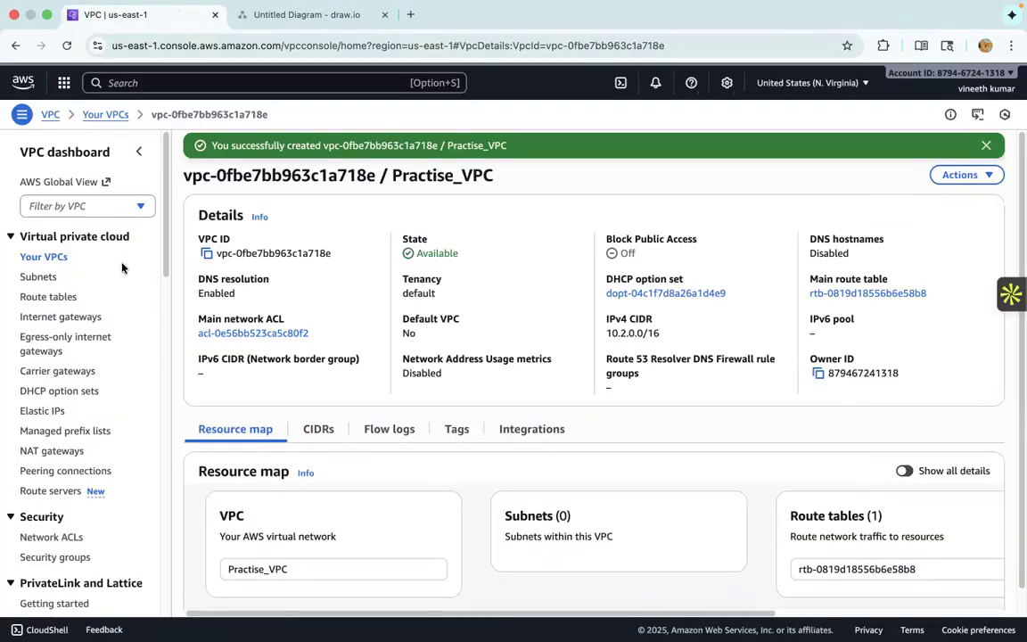
# - Start creating a subnet and select Practise_VPC as its VPC
pyautogui.click(37, 278)
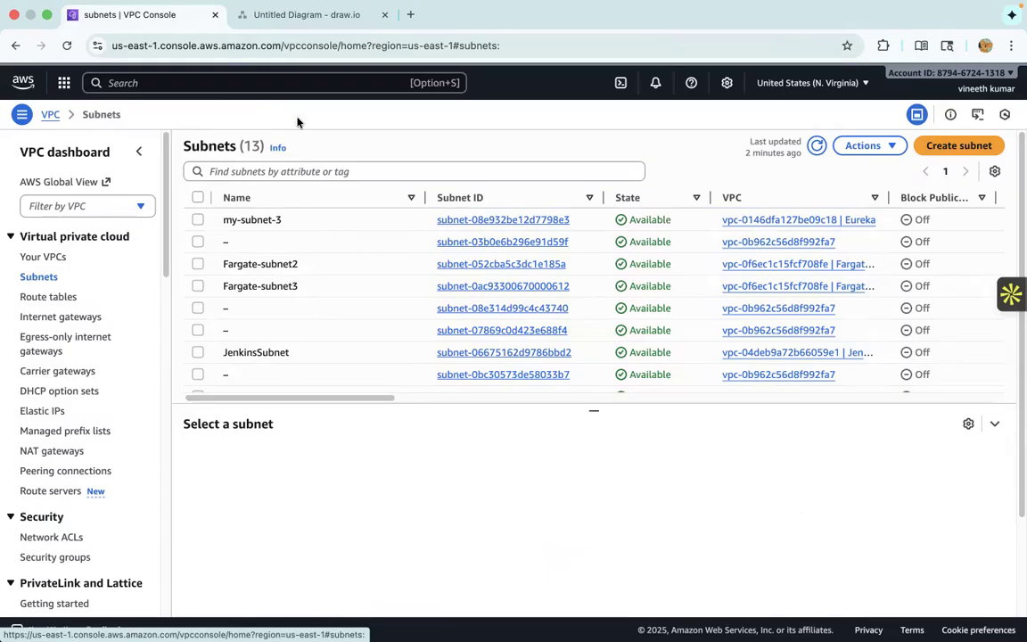
pyautogui.click(322, 15)
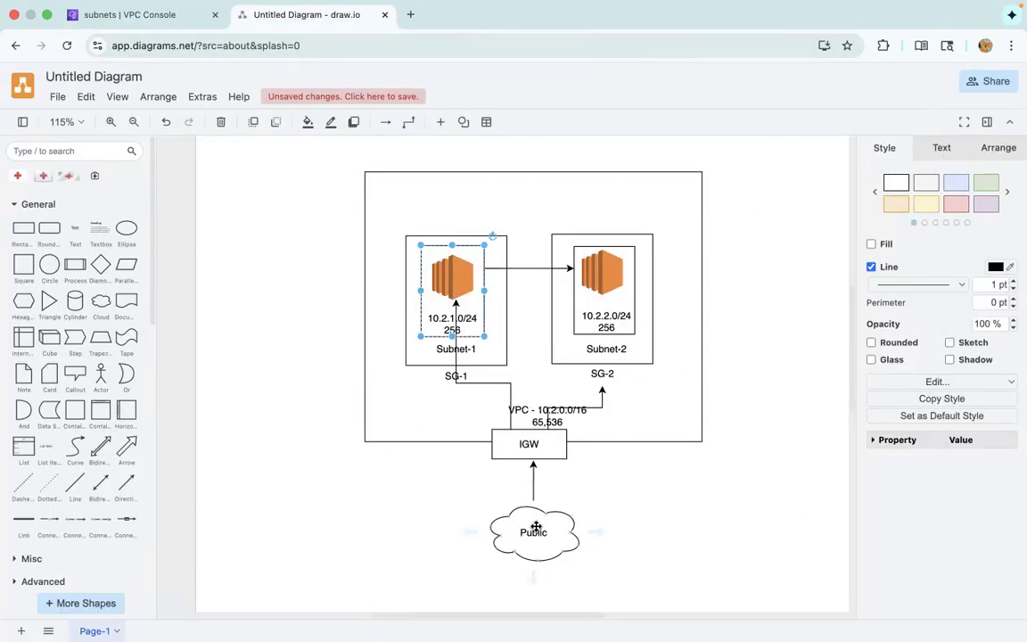
pyautogui.click(105, 19)
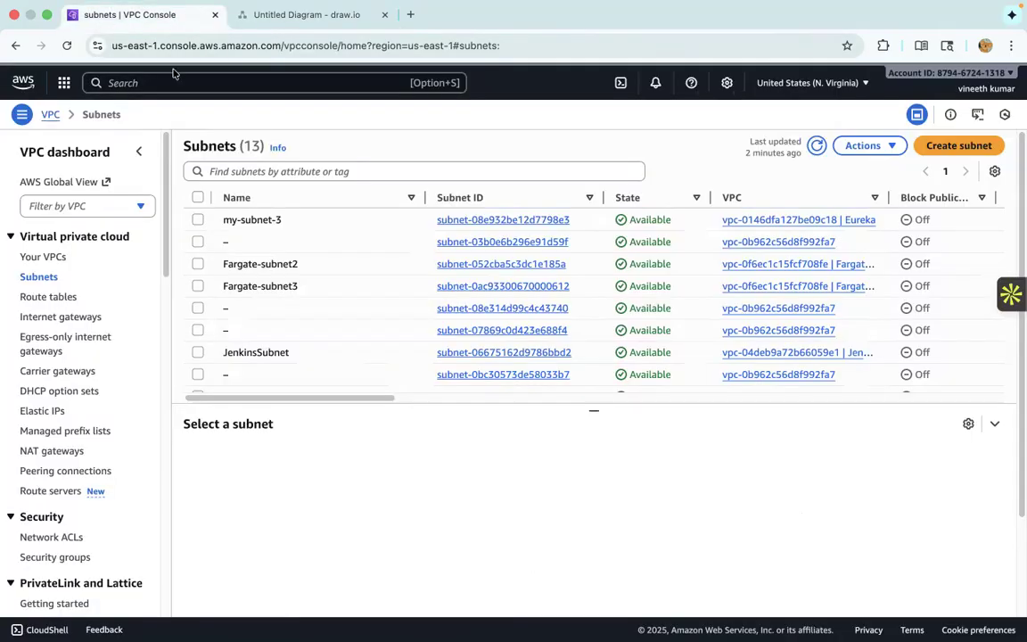
pyautogui.click(972, 151)
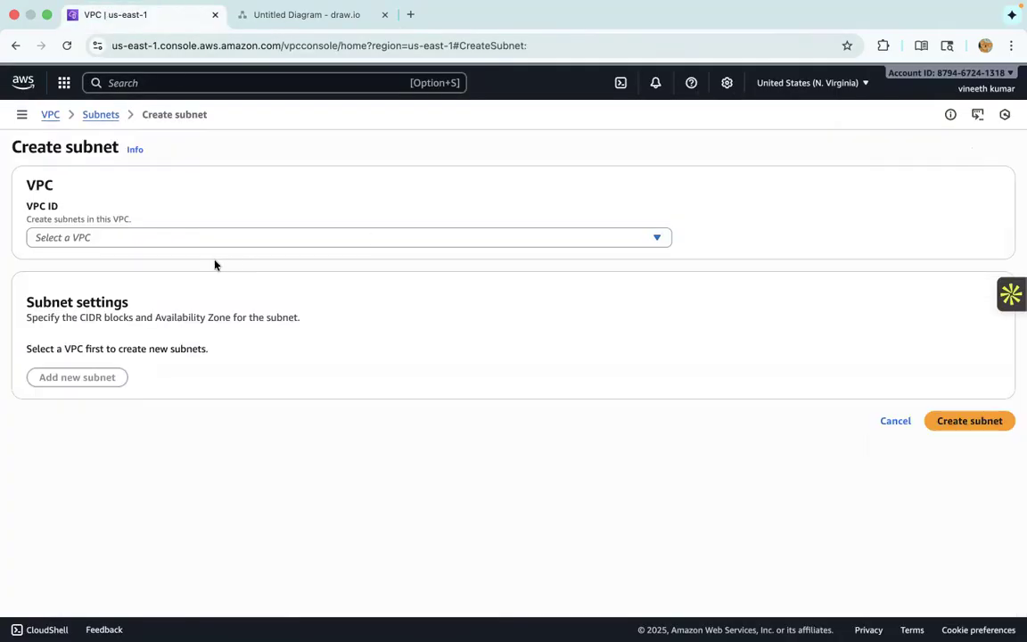
pyautogui.click(229, 235)
pyautogui.click(763, 204)
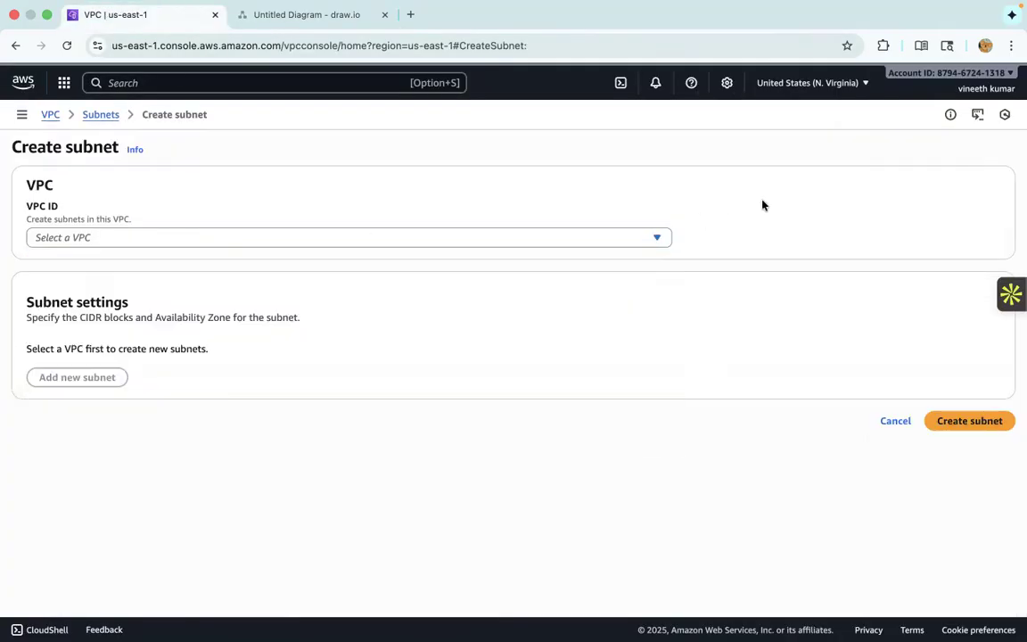
pyautogui.click(264, 236)
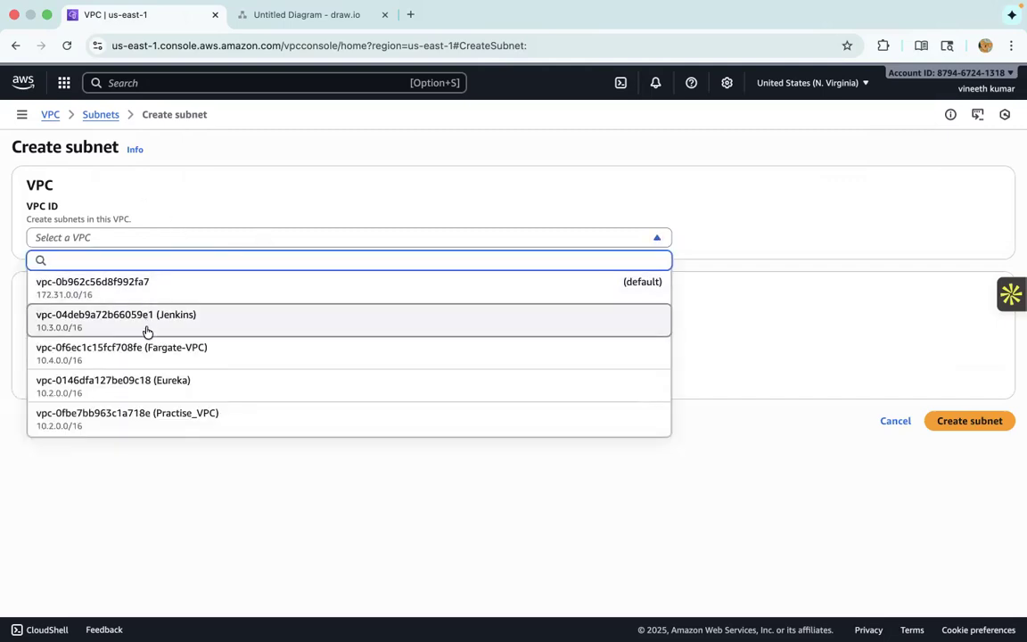
pyautogui.click(147, 421)
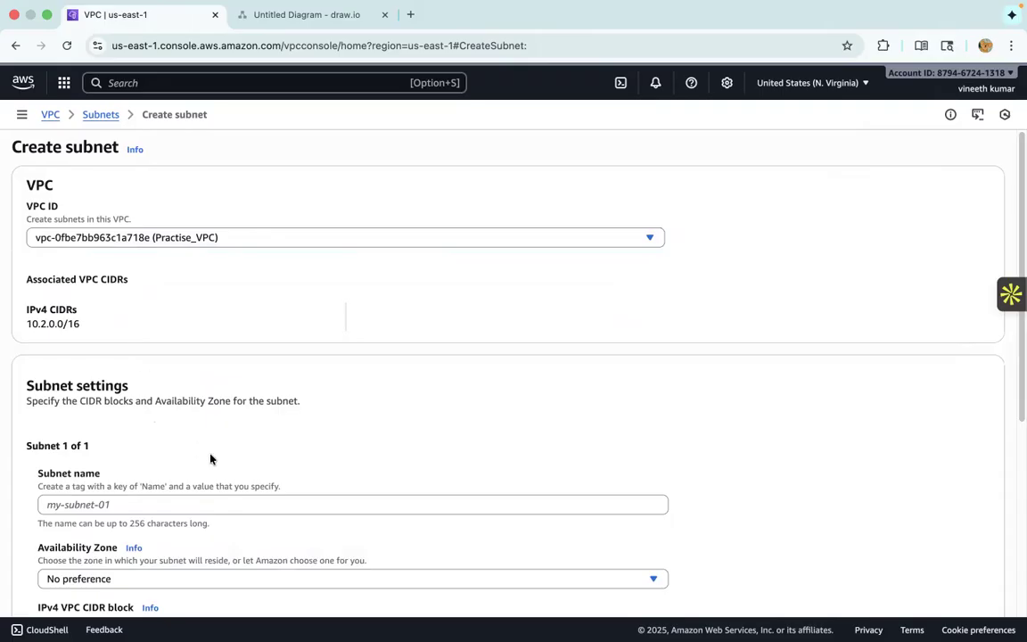
# - Name the new subnet Practise-Subnet1
pyautogui.scroll(-1, 210, 458)
pyautogui.click(87, 472)
pyautogui.write('Subnet-')
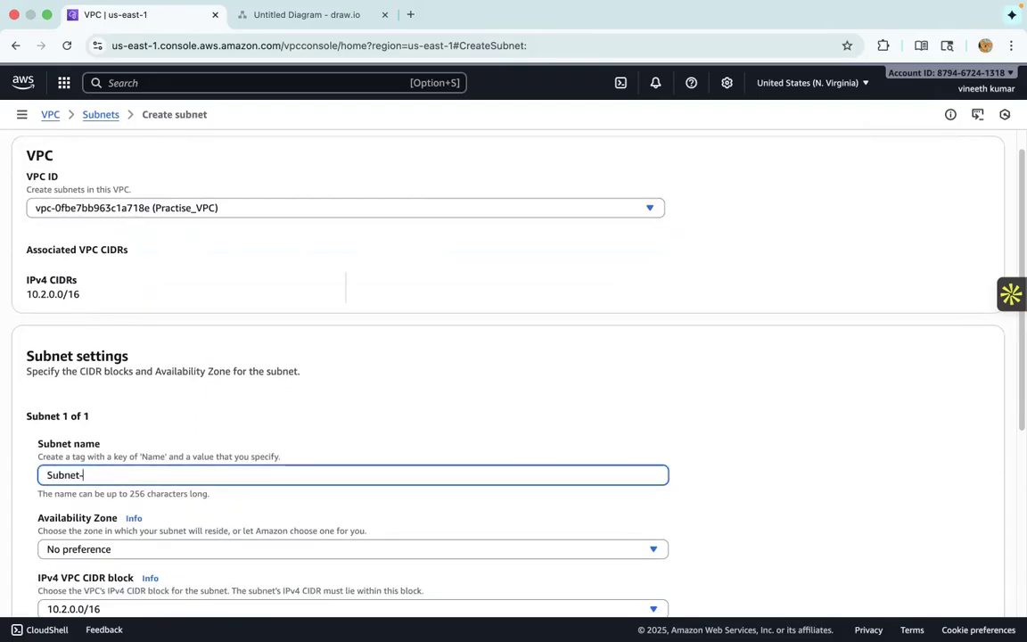
pyautogui.press('BackSpace')
pyautogui.press('BackSpace')
pyautogui.press('BackSpace')
pyautogui.press('BackSpace')
pyautogui.press('BackSpace')
pyautogui.press('BackSpace')
pyautogui.press('BackSpace')
pyautogui.write('Practise-Subnet1')
# - Set the availability zone of Practise-Subnet1 to use1-az6 (us-east-1a)
pyautogui.scroll(-3, 332, 356)
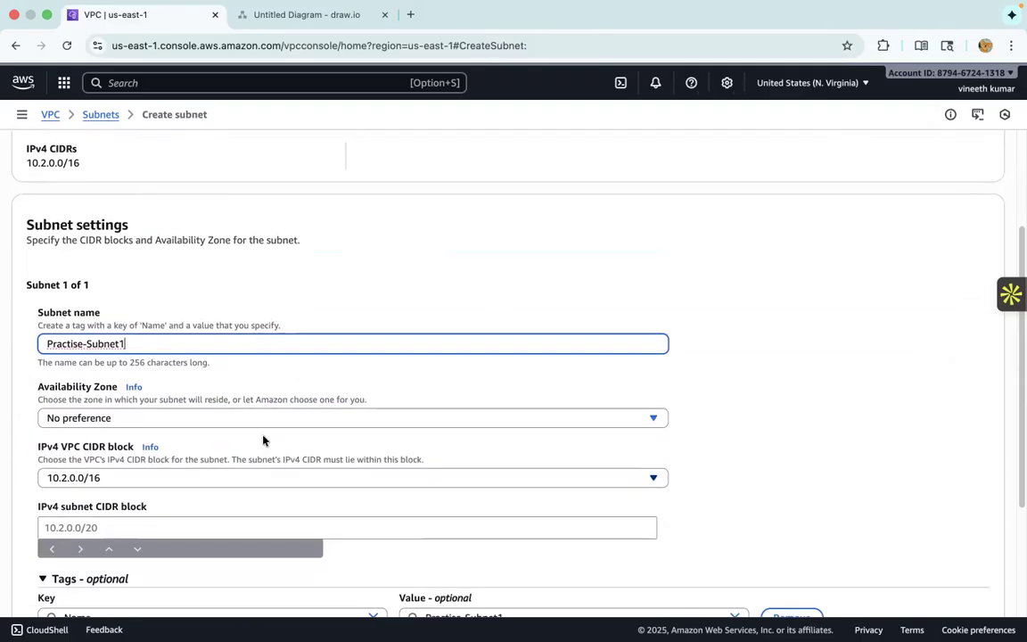
pyautogui.click(113, 419)
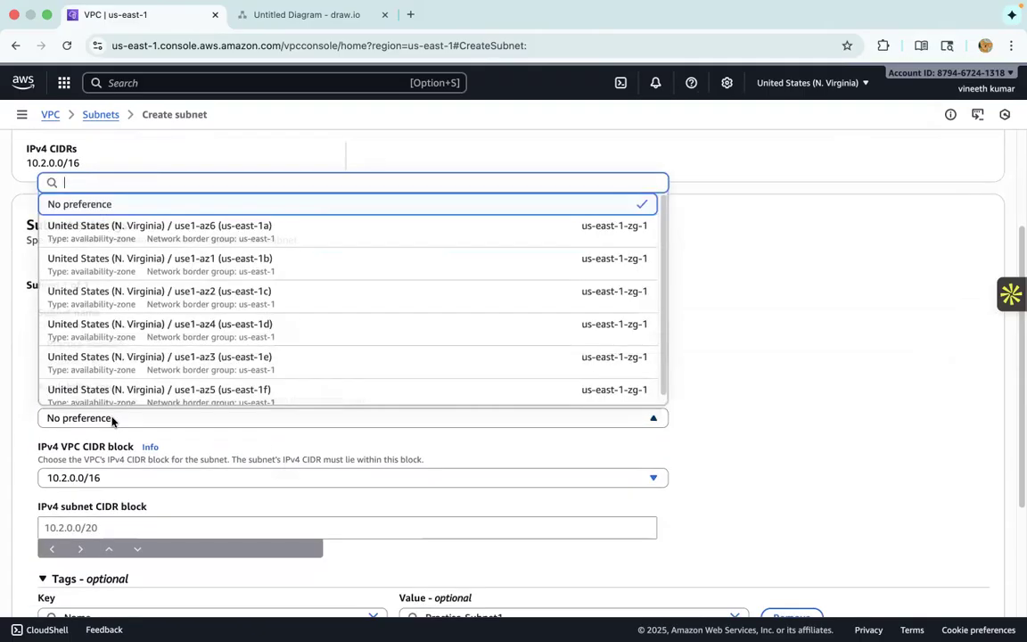
pyautogui.click(286, 233)
# - Set the IPv4 subnet CIDR block of Practise-Subnet1 to 10.2.1.0/24 and create the subnet
pyautogui.scroll(-1, 444, 422)
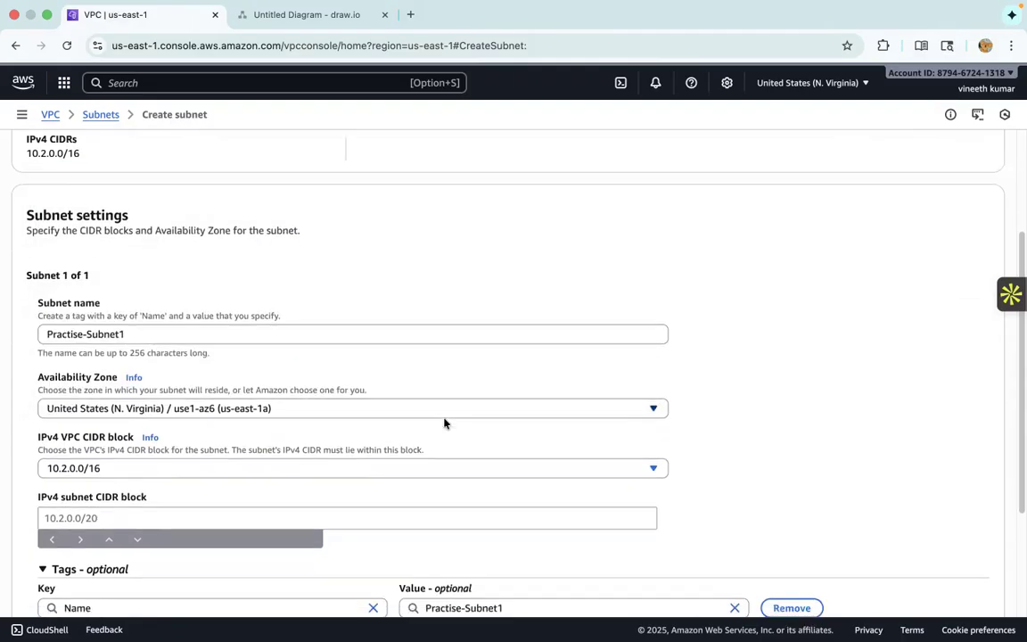
pyautogui.scroll(-2, 444, 422)
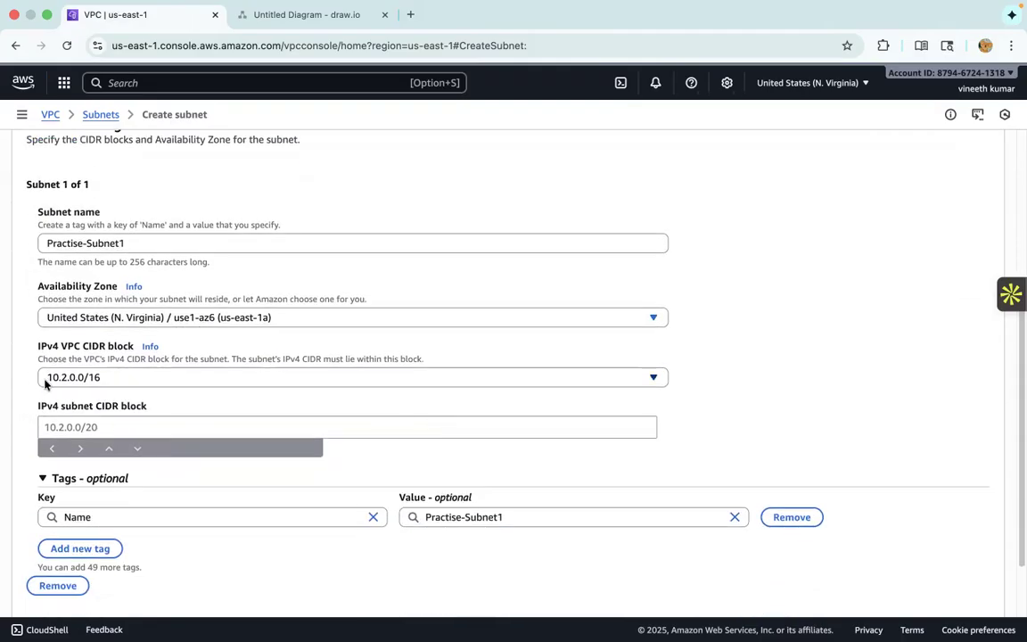
pyautogui.click(77, 425)
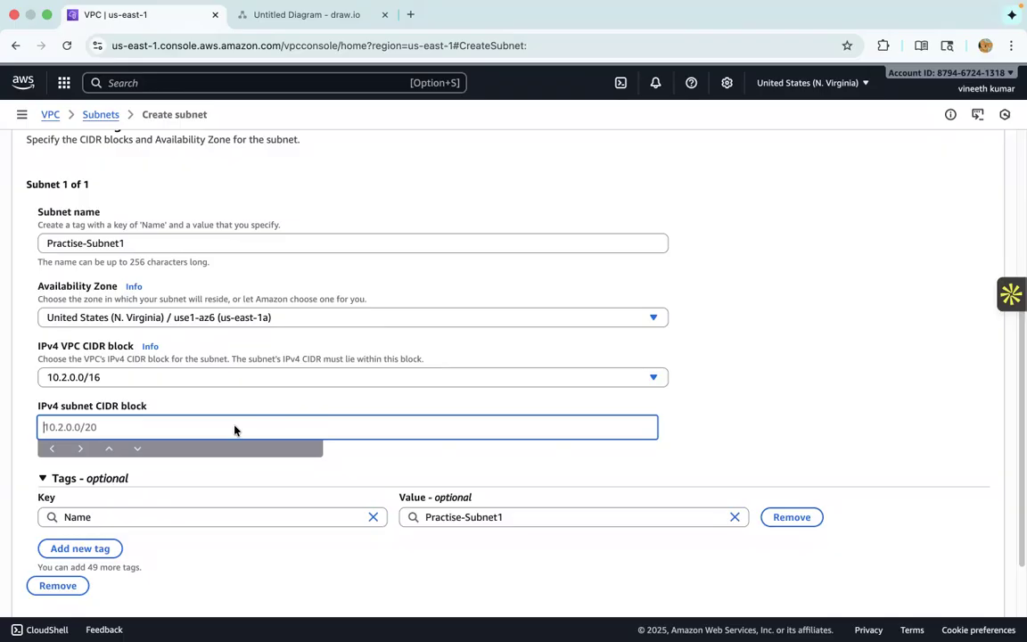
pyautogui.write('10.2.1.0/24')
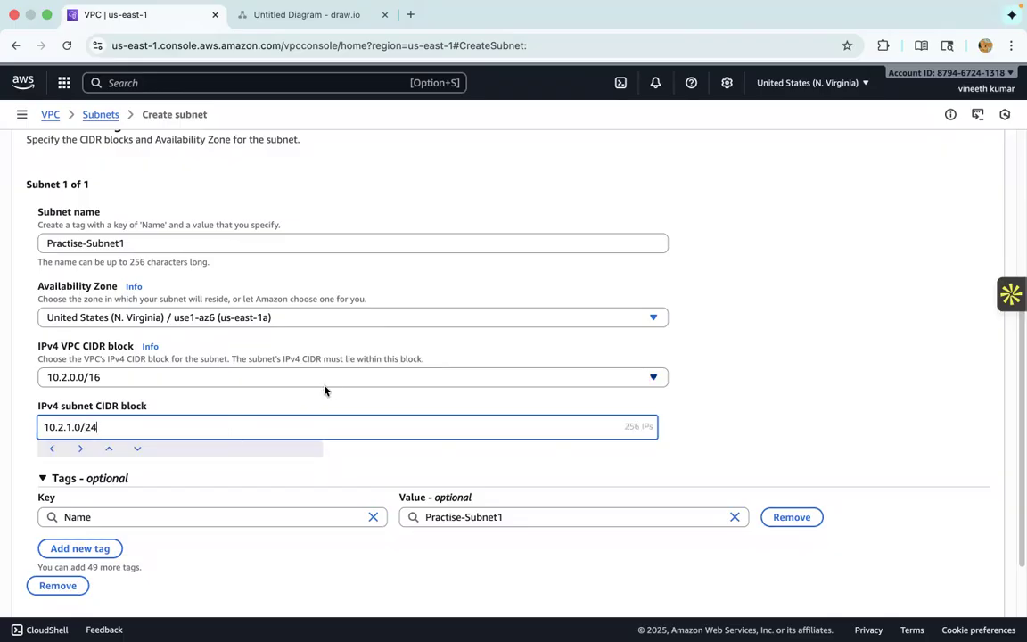
pyautogui.scroll(-2, 324, 389)
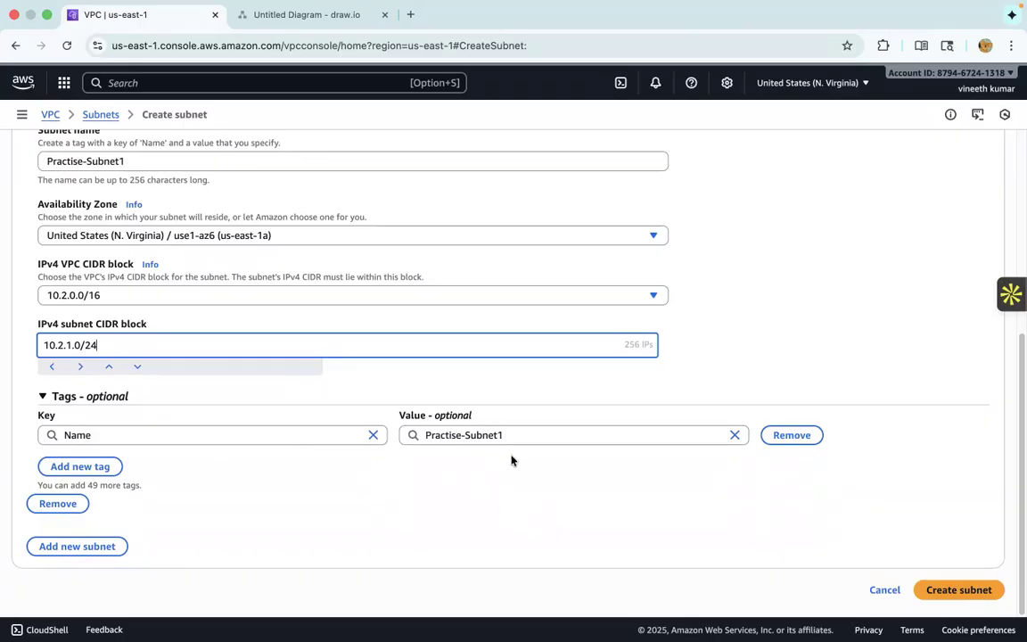
pyautogui.click(938, 590)
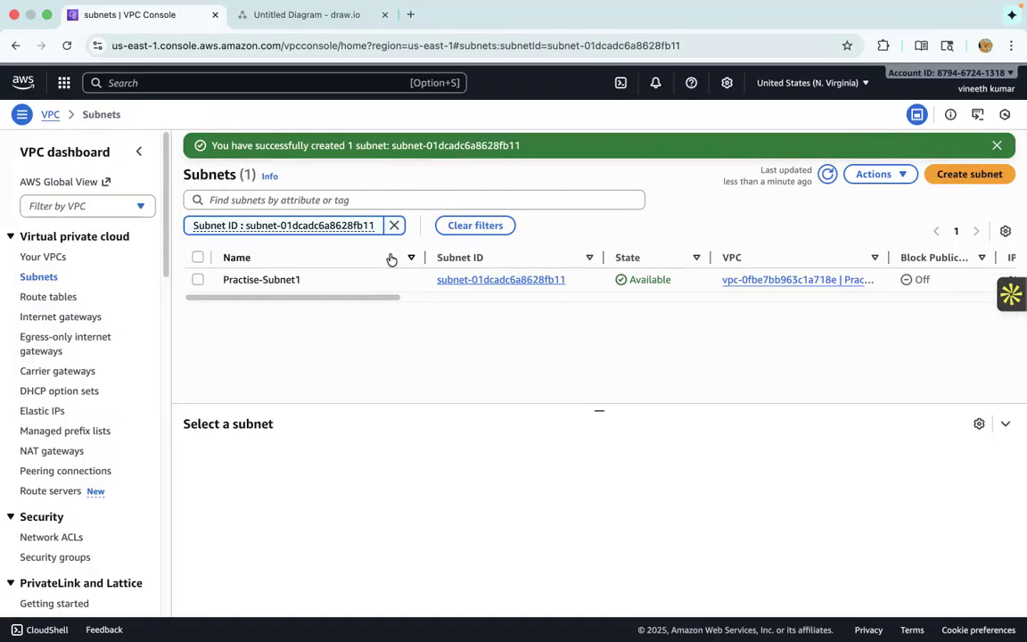
# - Start a second subnet in Practise_VPC and name it Practise-Subnet2
pyautogui.click(953, 178)
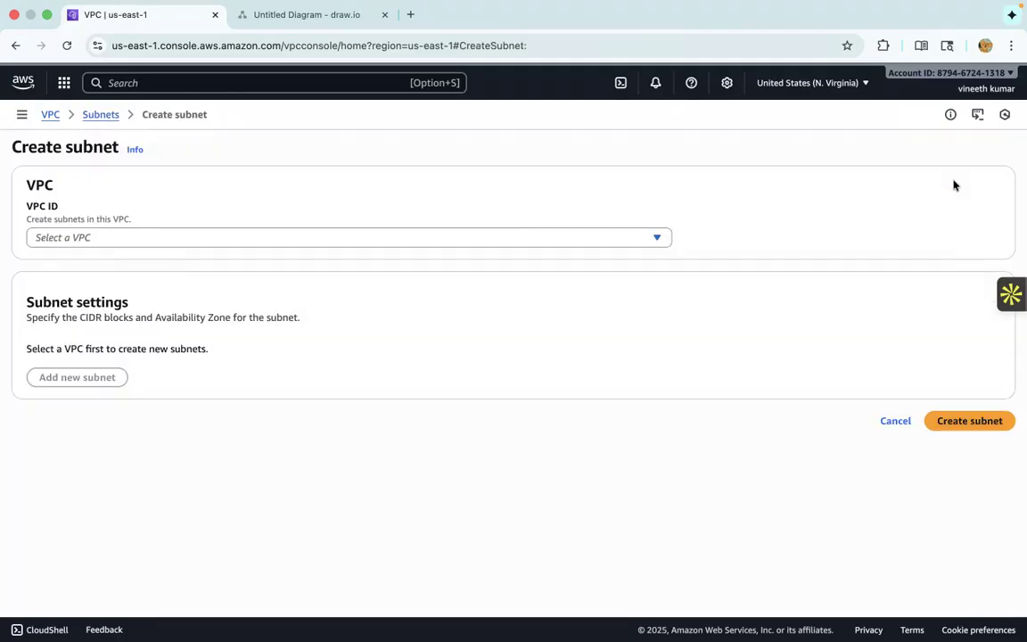
pyautogui.click(183, 237)
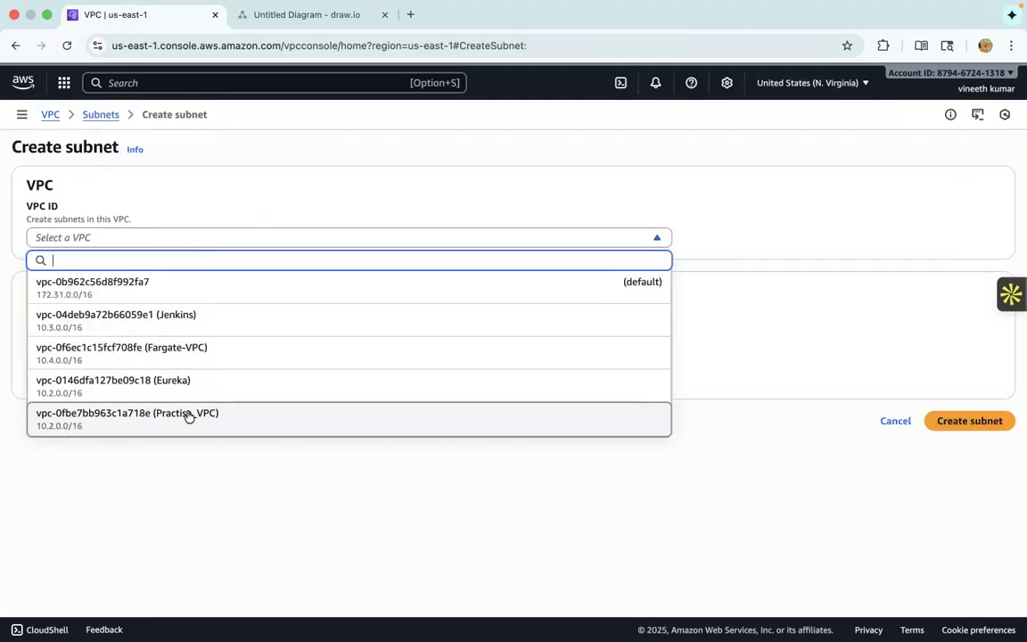
pyautogui.click(189, 416)
pyautogui.scroll(-3, 178, 435)
pyautogui.click(181, 385)
pyautogui.write('Practise-s')
pyautogui.press('BackSpace')
pyautogui.press('BackSpace')
pyautogui.write('-Subnet2')
# - Set the availability zone of Practise-Subnet2 to use1-az1 (us-east-1b)
pyautogui.scroll(-1, 258, 420)
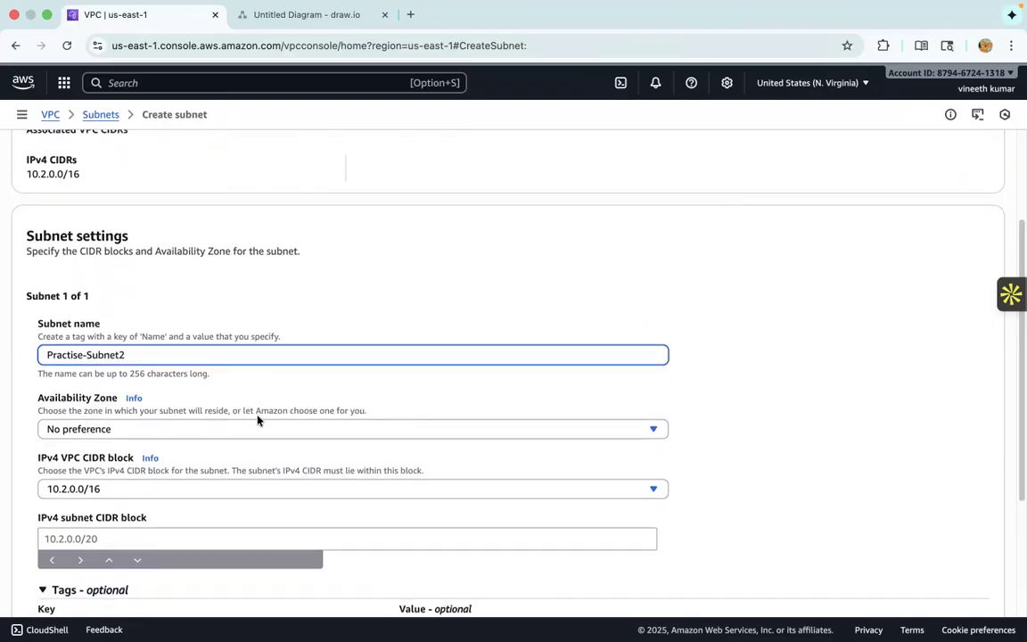
pyautogui.click(257, 422)
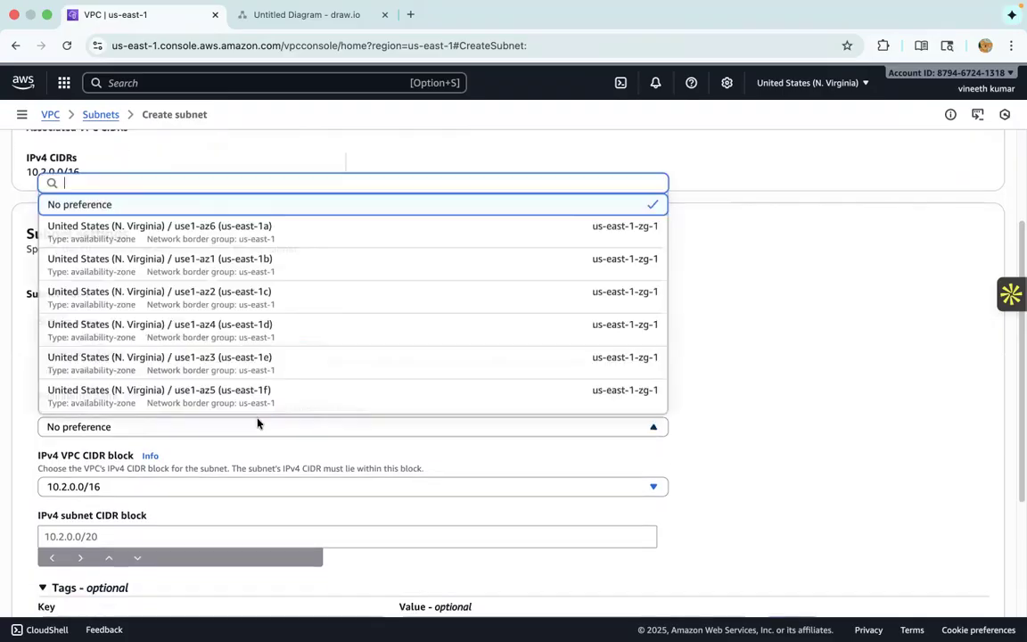
pyautogui.click(274, 263)
# - Set the IPv4 subnet CIDR block of Practise-Subnet2 to 10.2.2.0/24 and create the subnet
pyautogui.scroll(-2, 234, 460)
pyautogui.click(222, 489)
pyautogui.write('10.2.2.0/24')
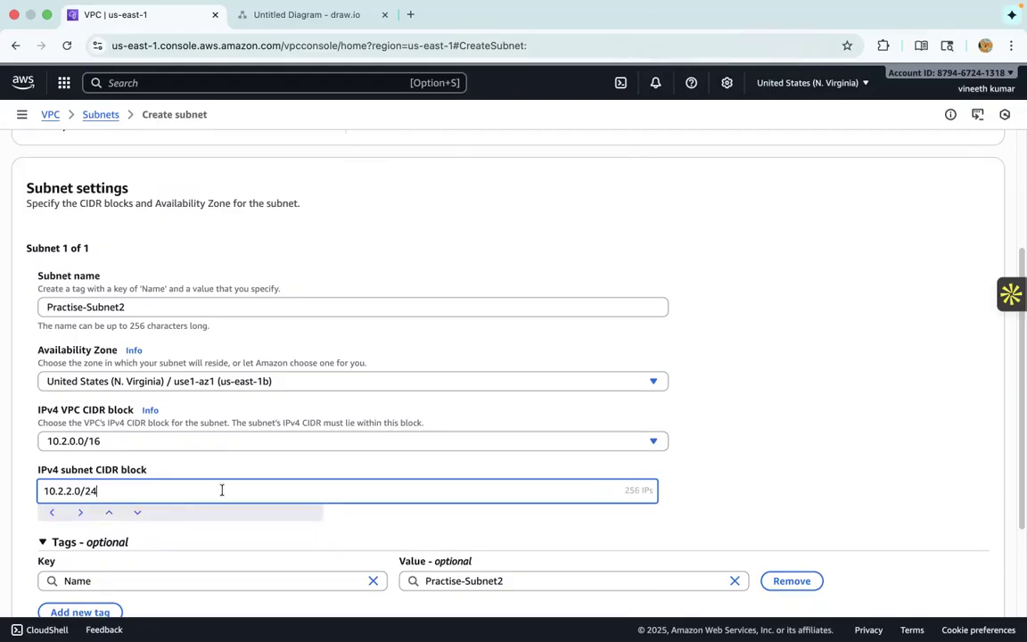
pyautogui.scroll(-4, 245, 446)
pyautogui.click(928, 601)
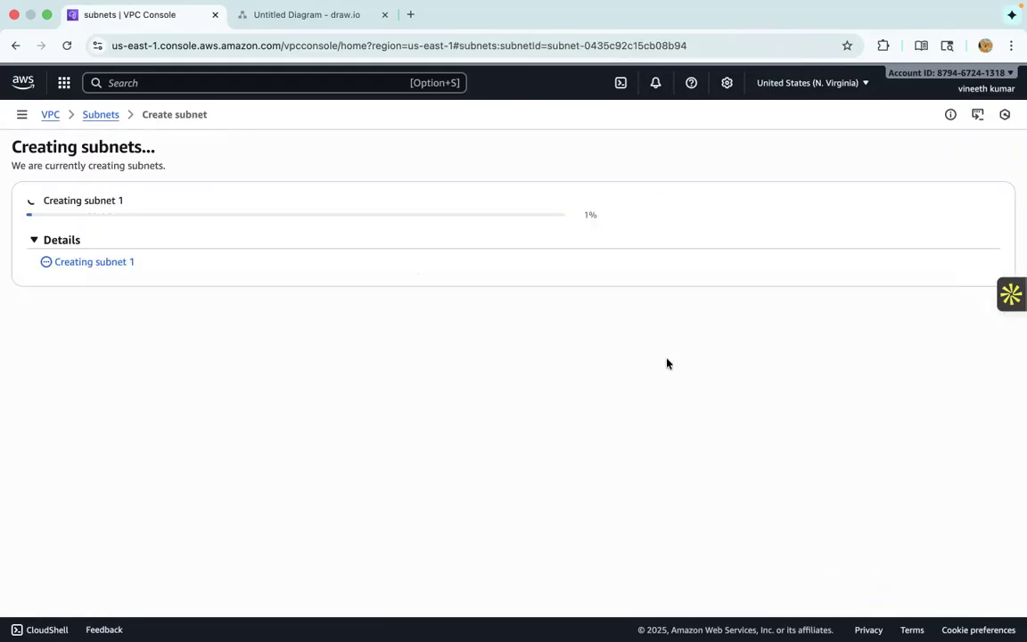
# - Switch to the draw.io network diagram to check the remaining components of the architecture
pyautogui.click(303, 15)
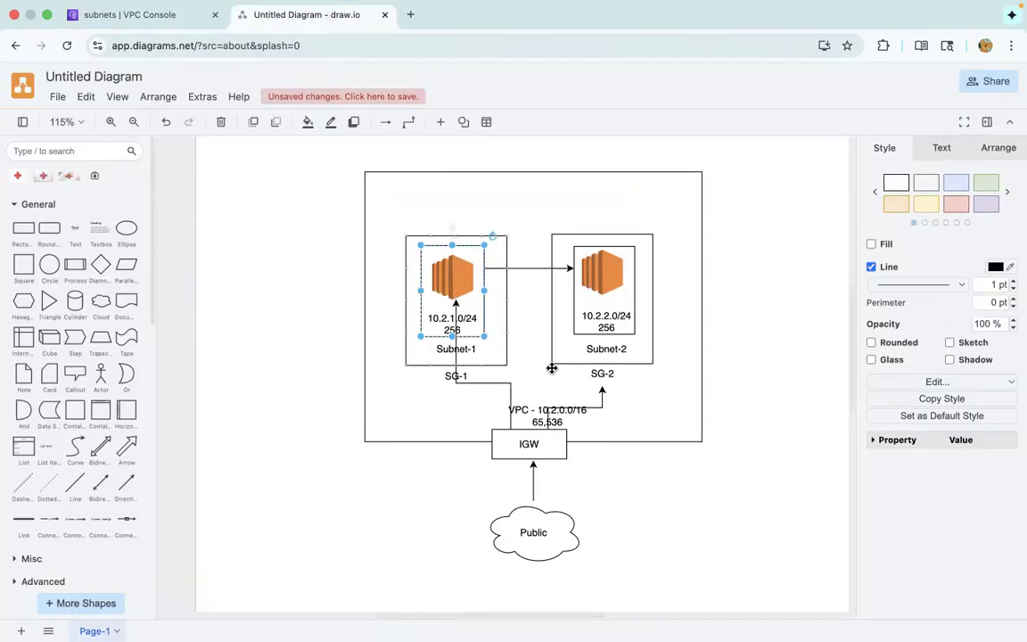
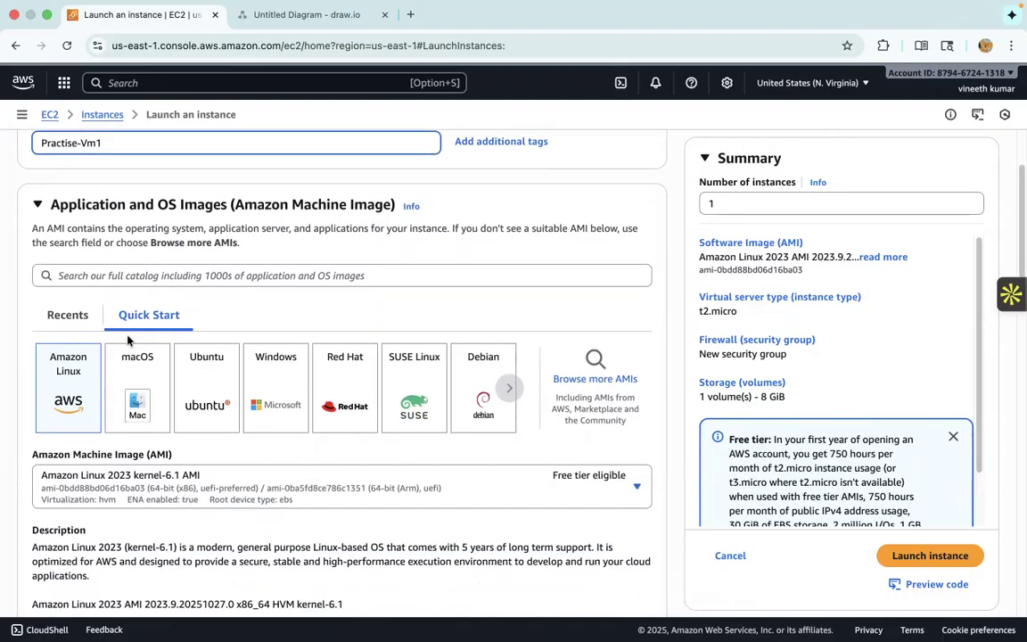
# - Choose the Ubuntu Server 24.04 LTS image for the Practise-Vm1 instance
pyautogui.click(222, 376)
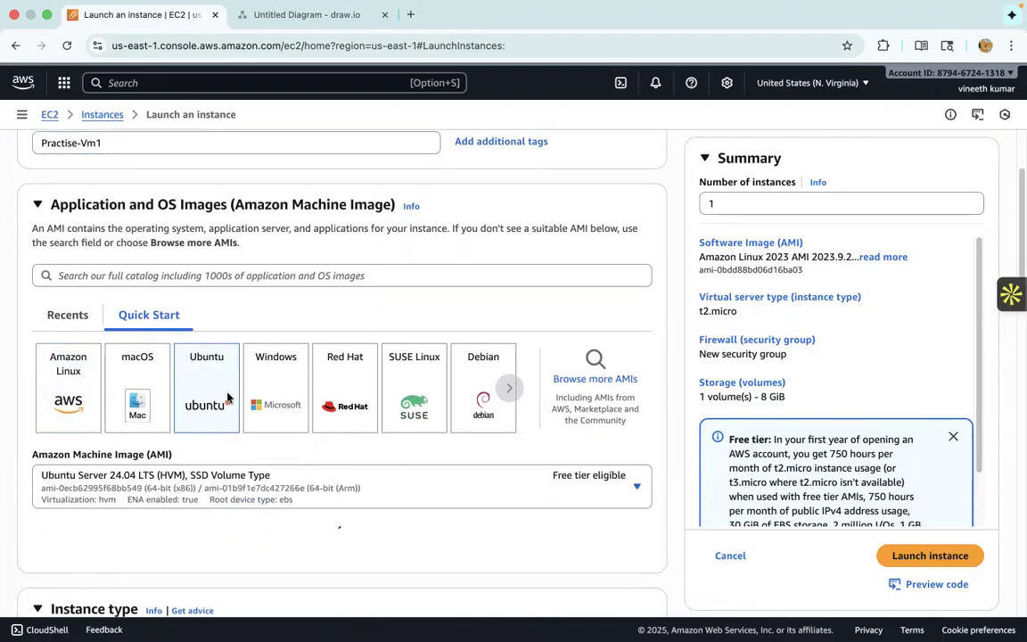
pyautogui.scroll(-3, 229, 401)
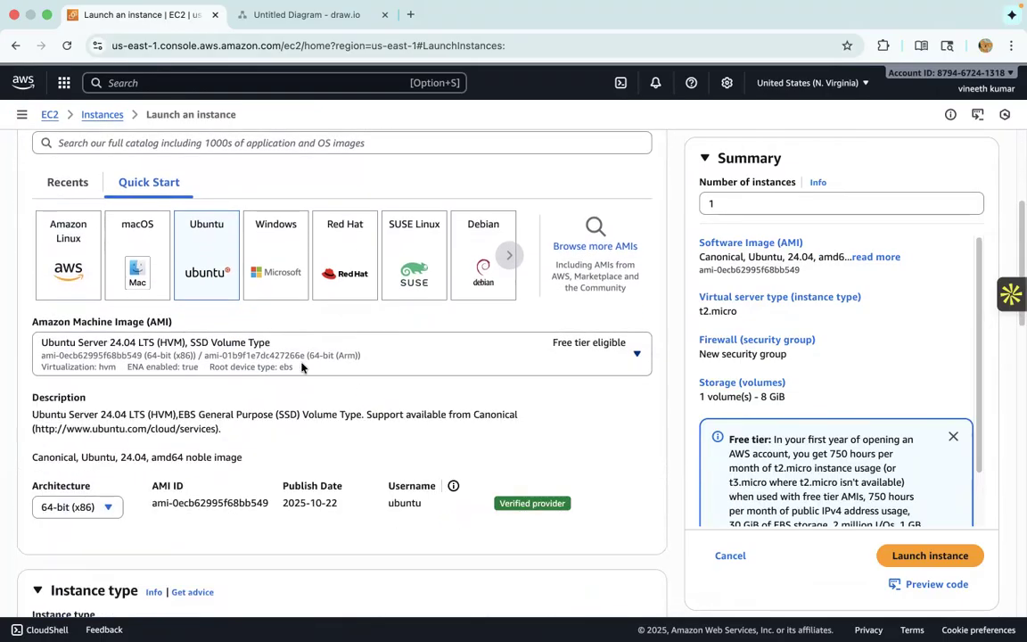
pyautogui.scroll(-1, 392, 393)
# - Review the instance's name, machine image details and instance type in the launch form
pyautogui.scroll(-1, 393, 393)
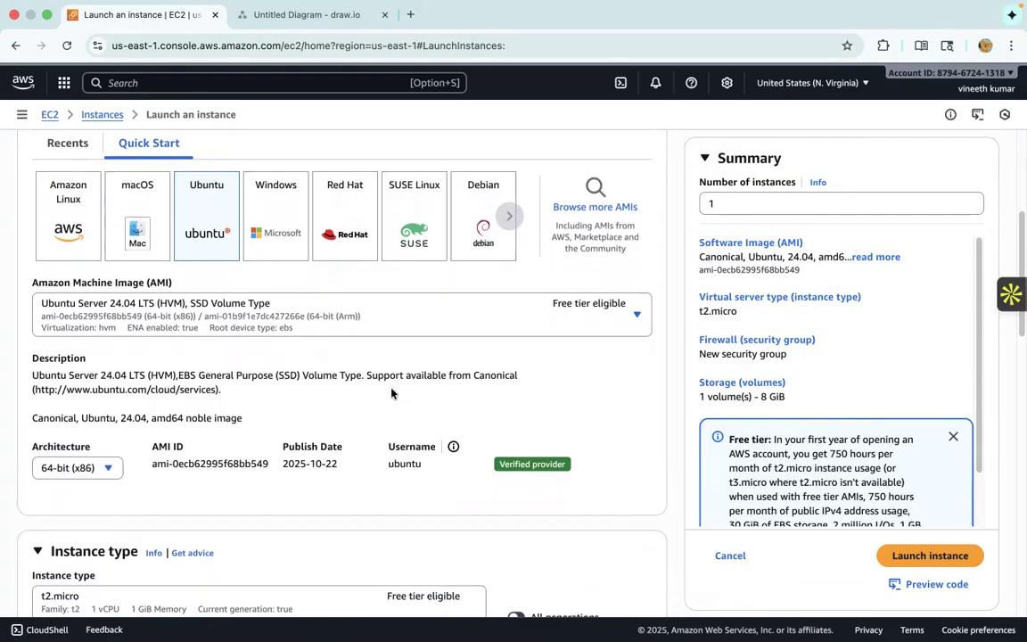
pyautogui.scroll(-5, 218, 346)
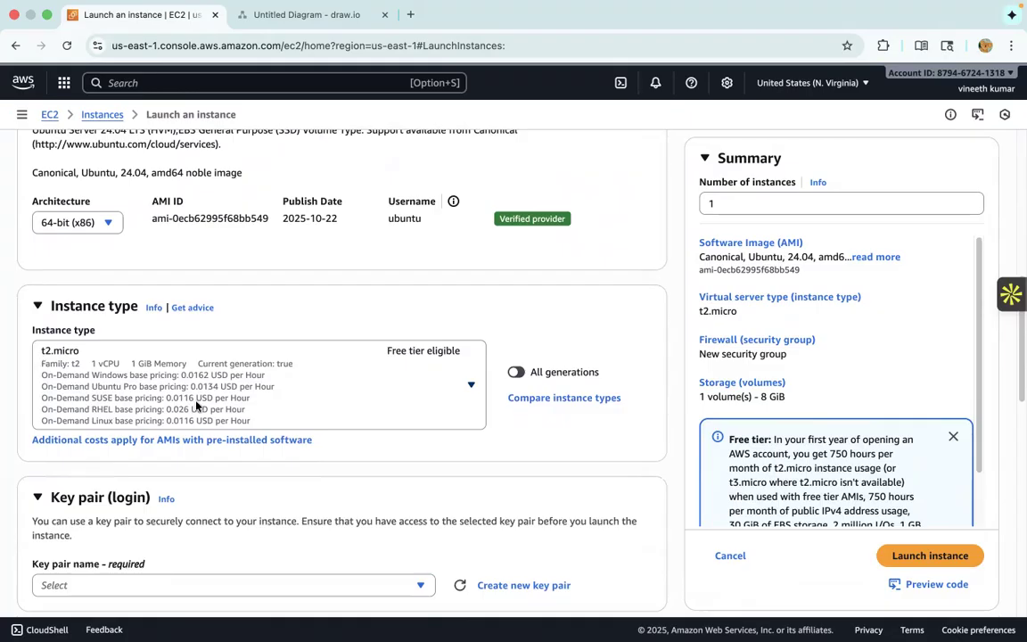
pyautogui.scroll(-2, 187, 383)
pyautogui.scroll(-2, 286, 502)
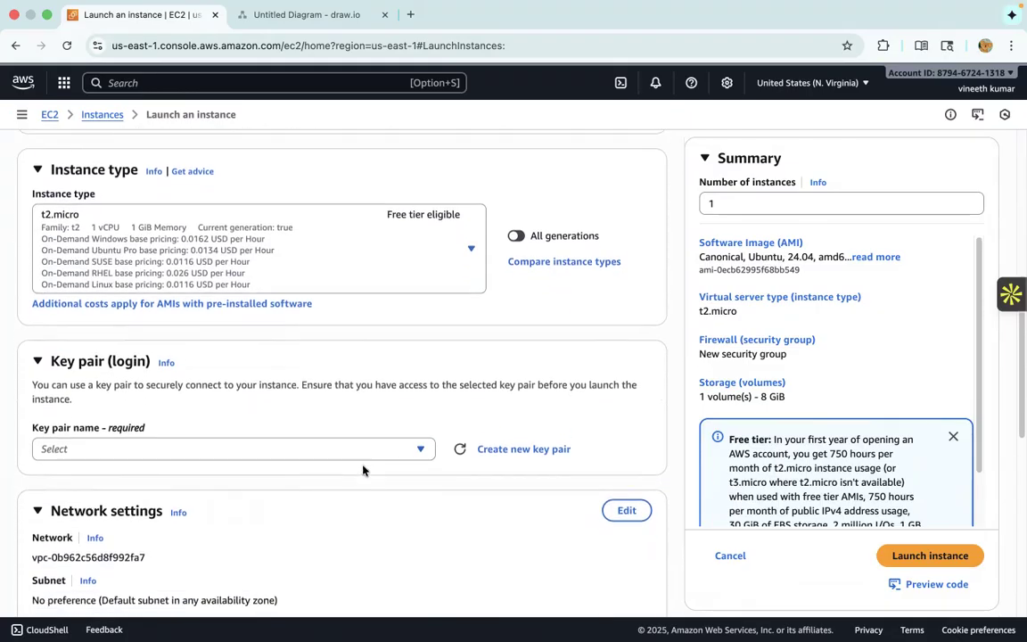
pyautogui.scroll(3, 422, 437)
pyautogui.scroll(10, 424, 395)
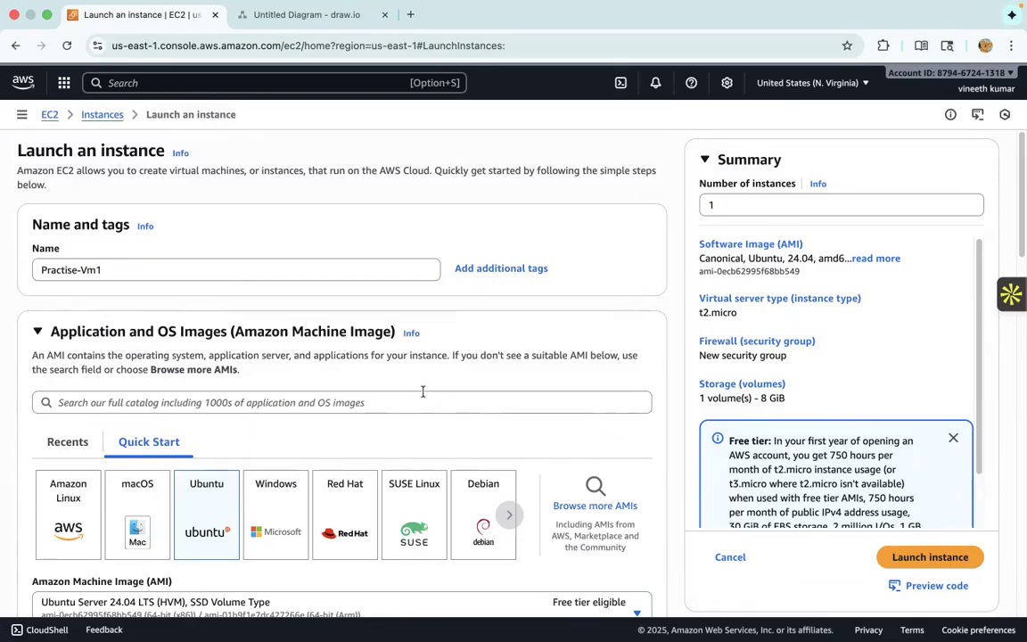
pyautogui.scroll(-5, 423, 391)
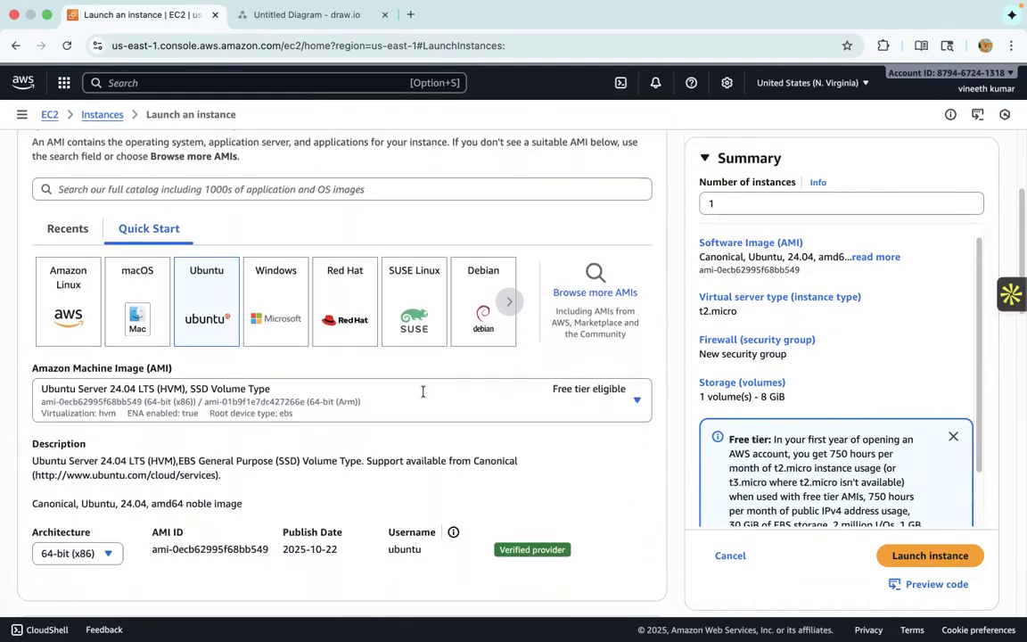
pyautogui.scroll(5, 423, 391)
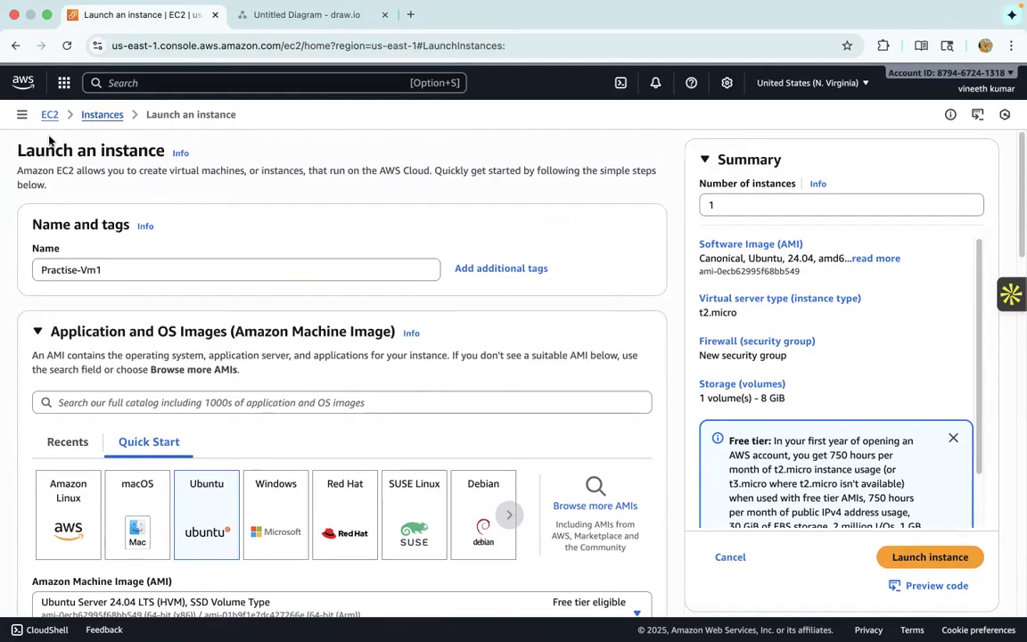
pyautogui.moveTo(113, 273); pyautogui.dragTo(41, 269)
pyautogui.click(173, 277)
pyautogui.scroll(-2, 361, 280)
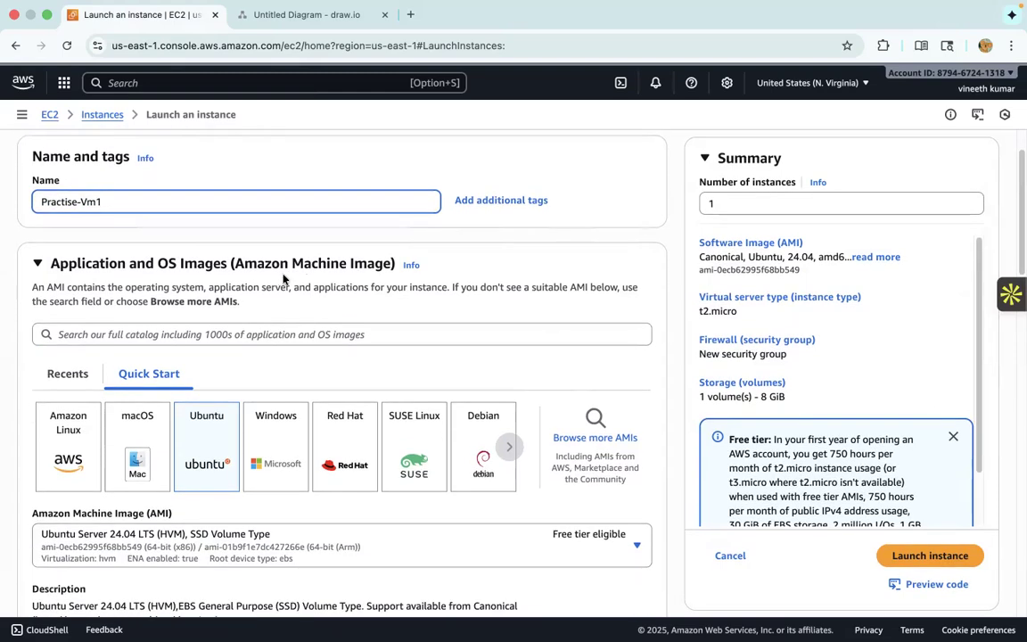
pyautogui.scroll(-1, 294, 294)
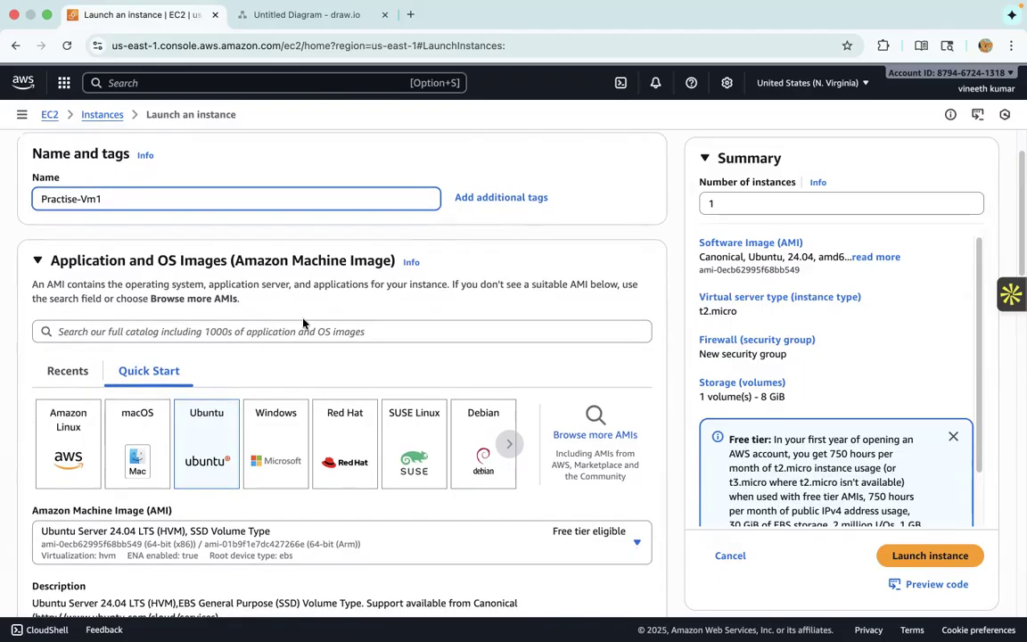
pyautogui.scroll(-1, 315, 321)
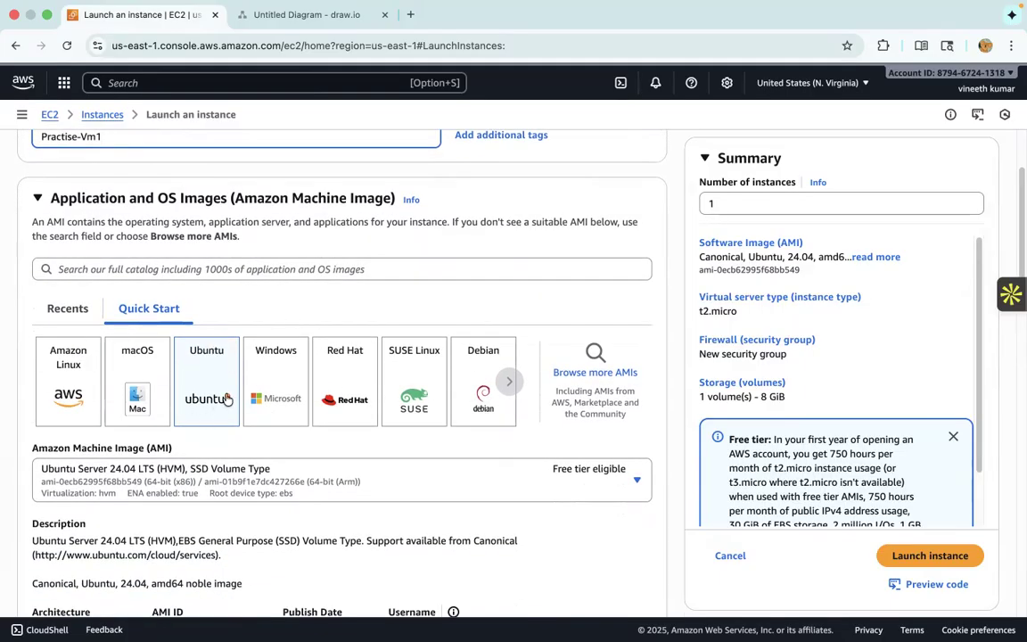
pyautogui.scroll(-2, 237, 428)
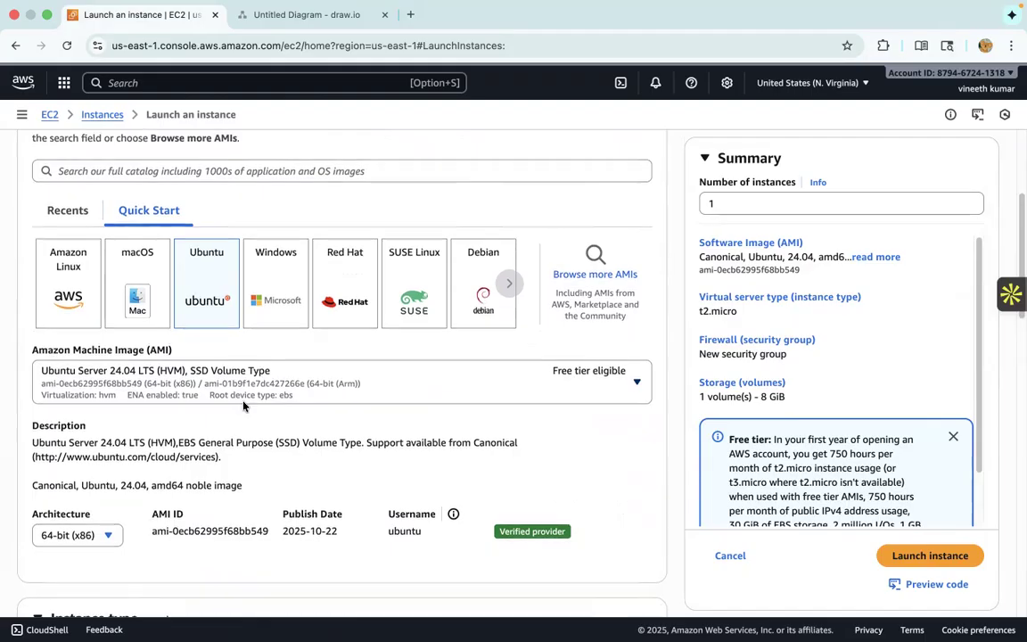
pyautogui.scroll(-1, 242, 405)
pyautogui.scroll(-1, 243, 405)
pyautogui.scroll(-1, 57, 374)
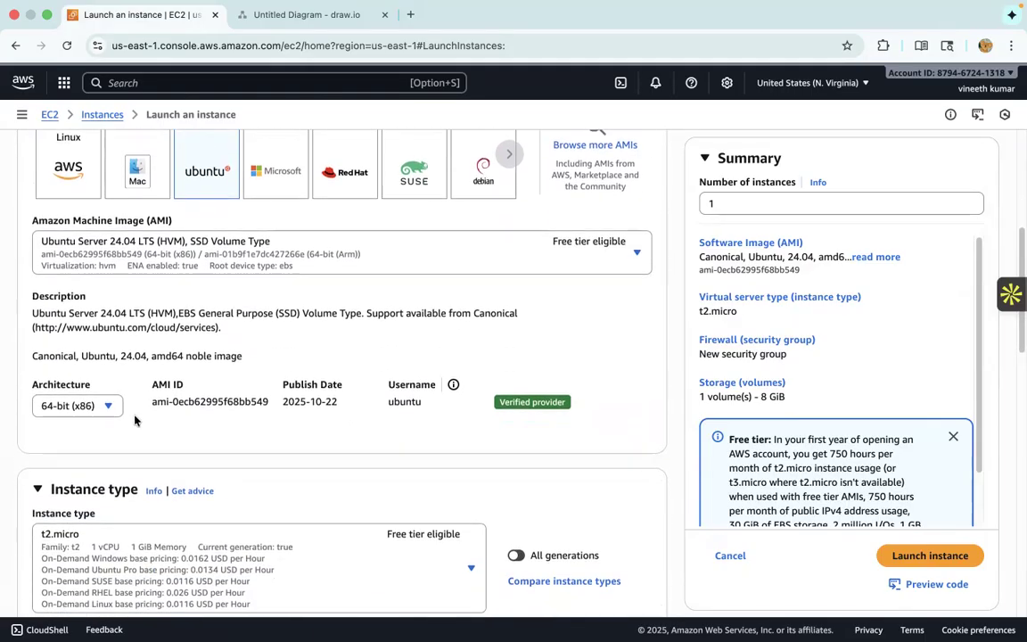
pyautogui.scroll(-1, 334, 424)
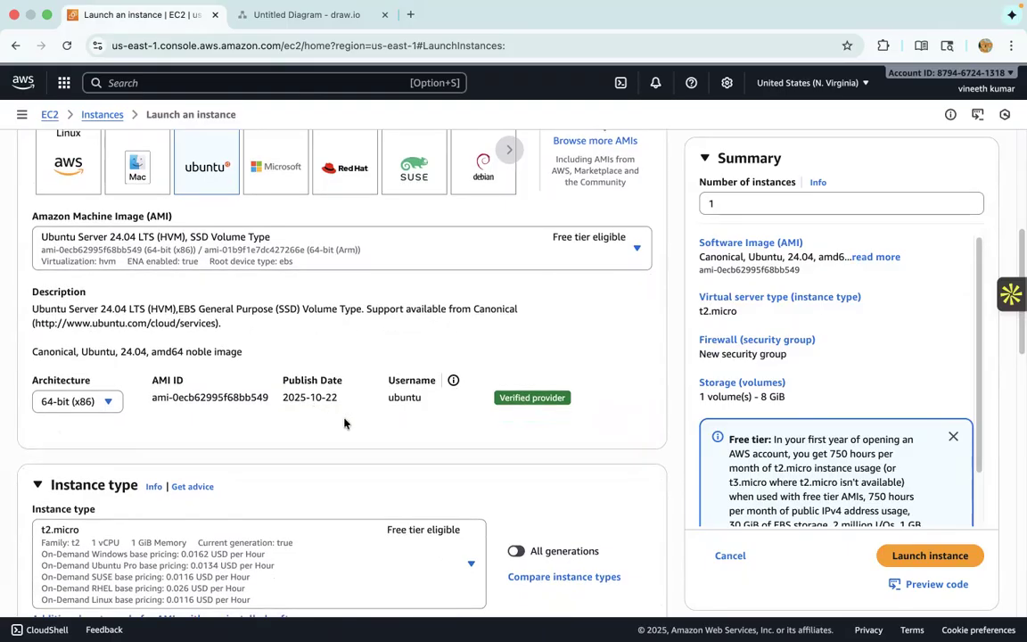
pyautogui.scroll(-2, 361, 305)
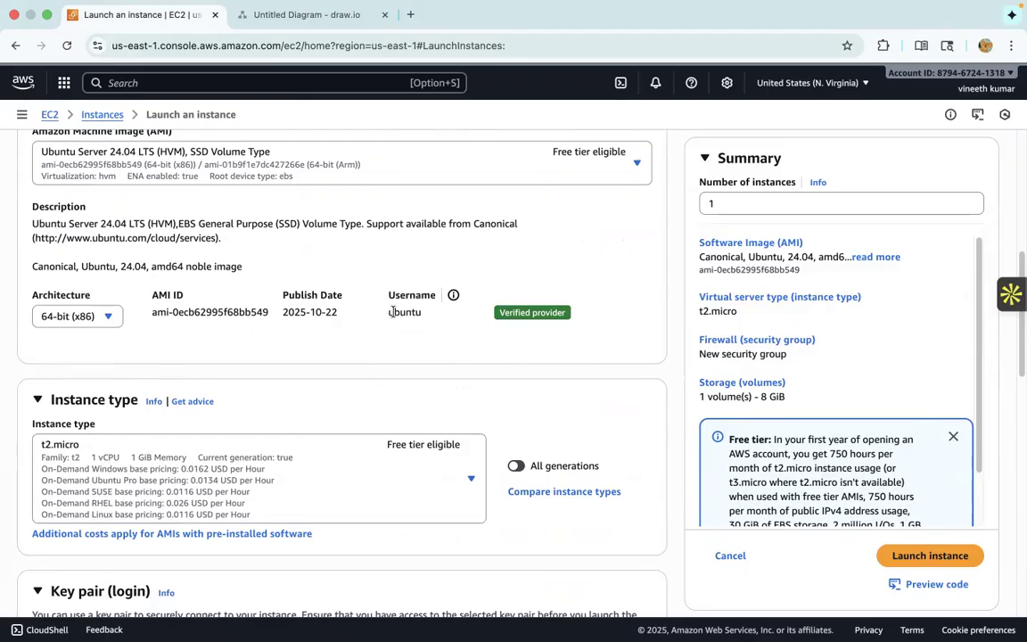
pyautogui.scroll(-2, 460, 428)
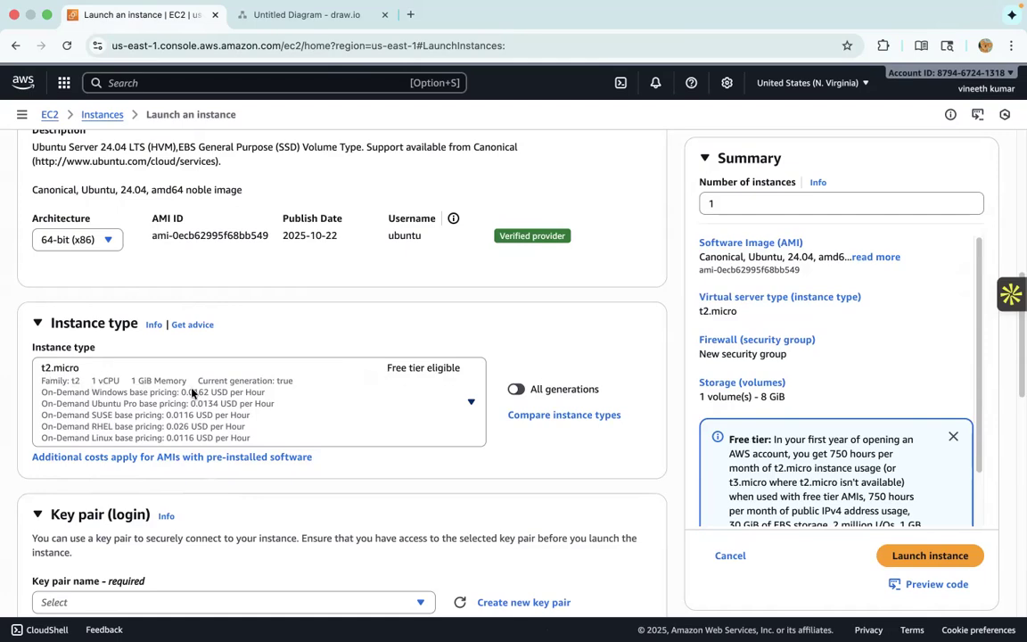
# - Create a new RSA key pair named PractiseVMToken in .pem format for logging in to the instance
pyautogui.scroll(-5, 294, 406)
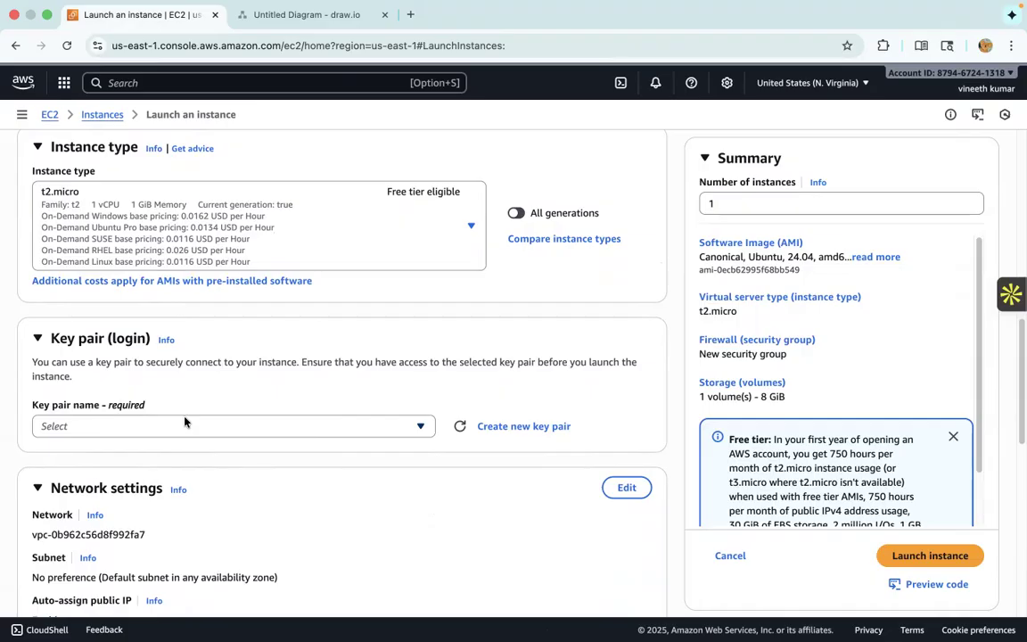
pyautogui.click(518, 428)
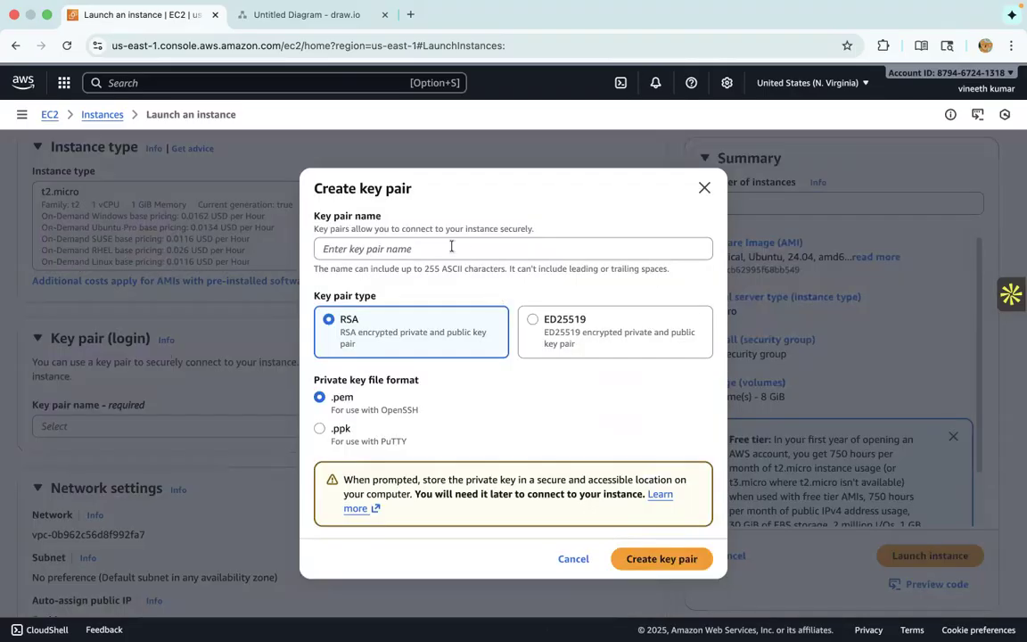
pyautogui.click(444, 249)
pyautogui.write('Pra')
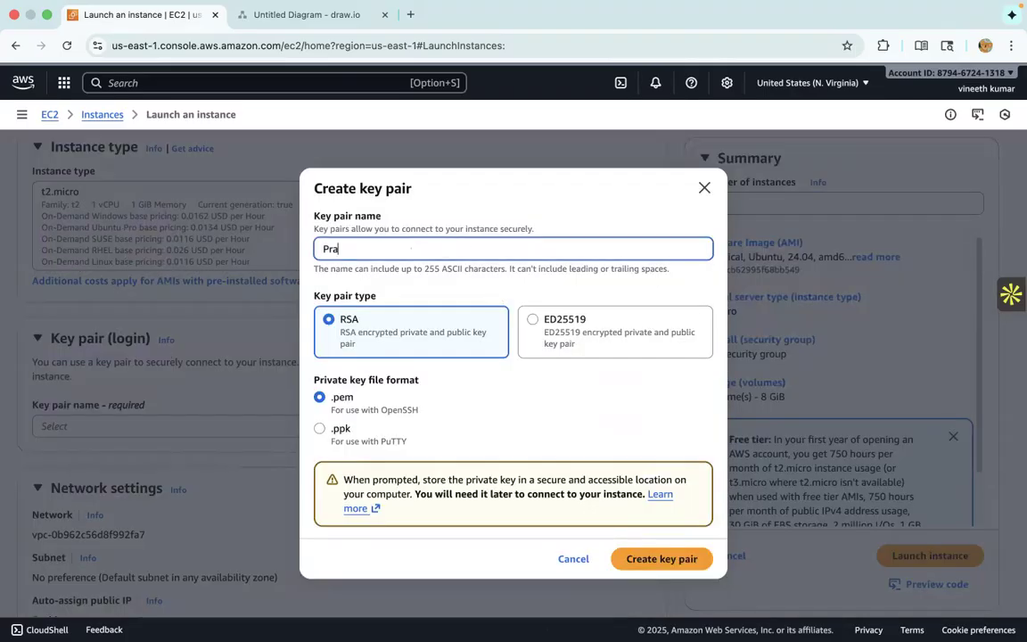
pyautogui.write('ctiseVMToken')
pyautogui.click(636, 558)
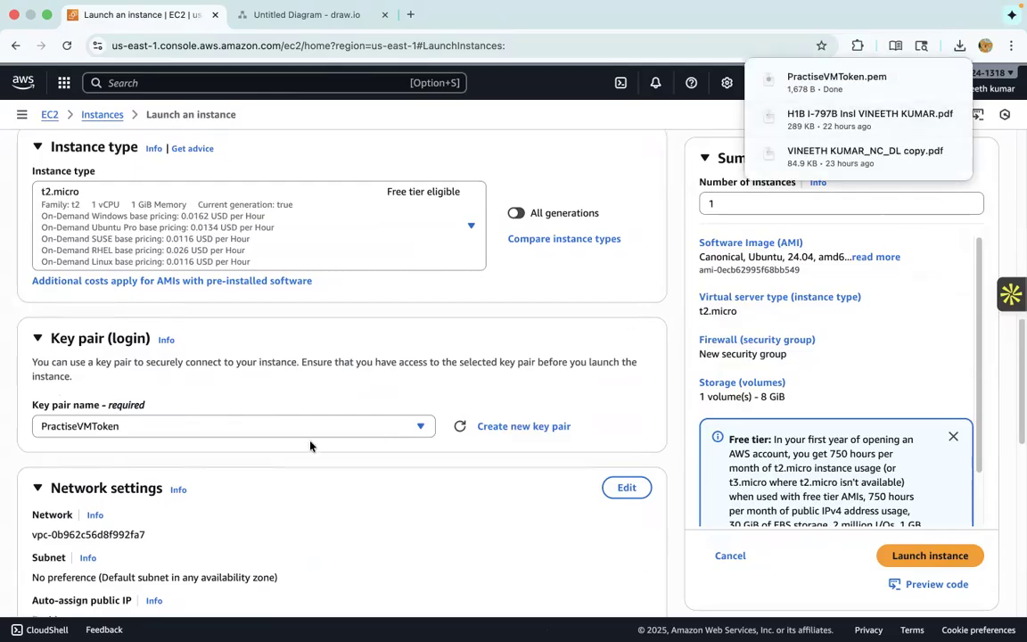
# - Try to open the downloaded PractiseVMToken.pem file and cancel the Keychain Access request
pyautogui.scroll(-1, 319, 452)
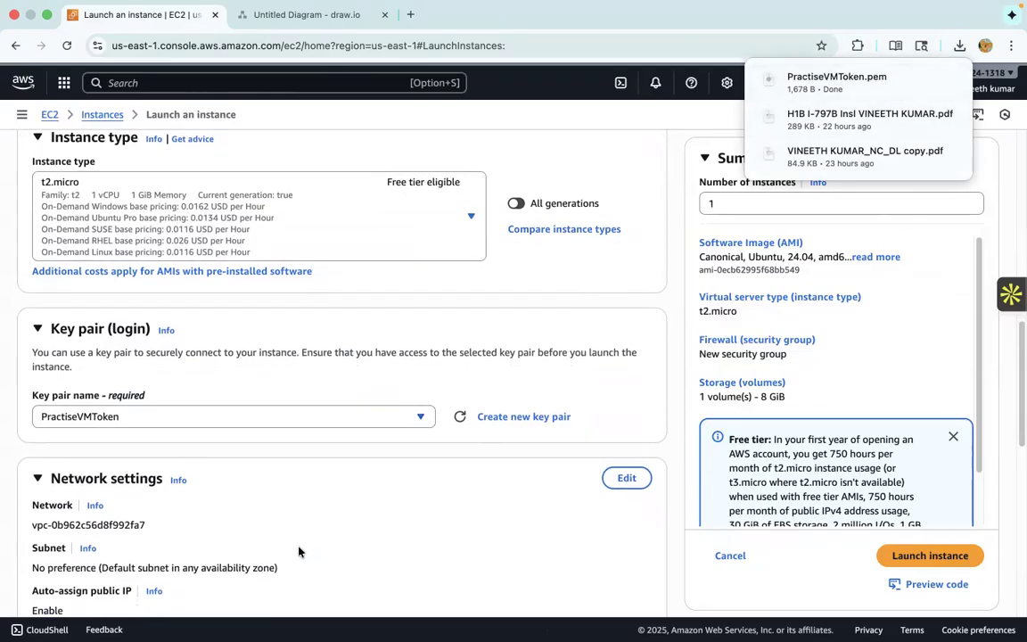
pyautogui.click(959, 46)
pyautogui.click(950, 81)
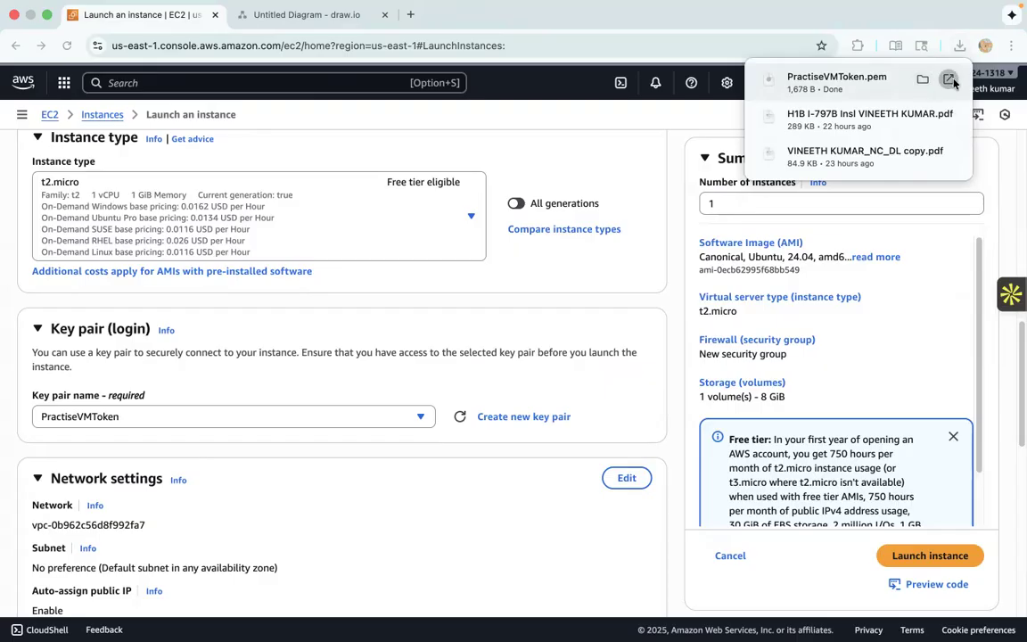
pyautogui.click(949, 82)
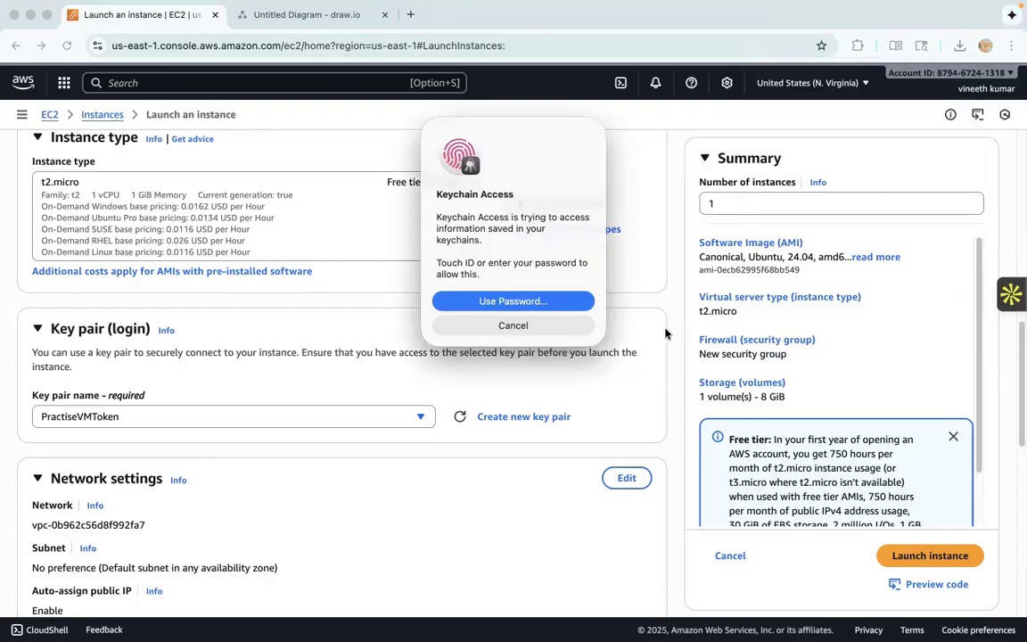
pyautogui.click(492, 327)
# - Edit the instance's network settings and set its VPC to Practise_VPC (10.2.0.0/16)
pyautogui.scroll(-5, 378, 549)
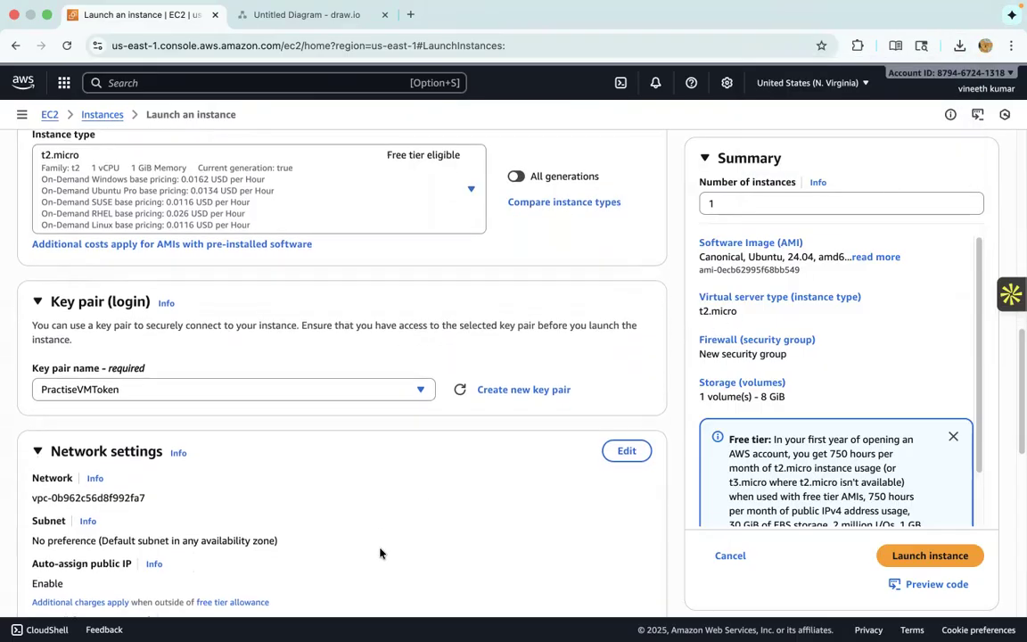
pyautogui.scroll(-3, 300, 462)
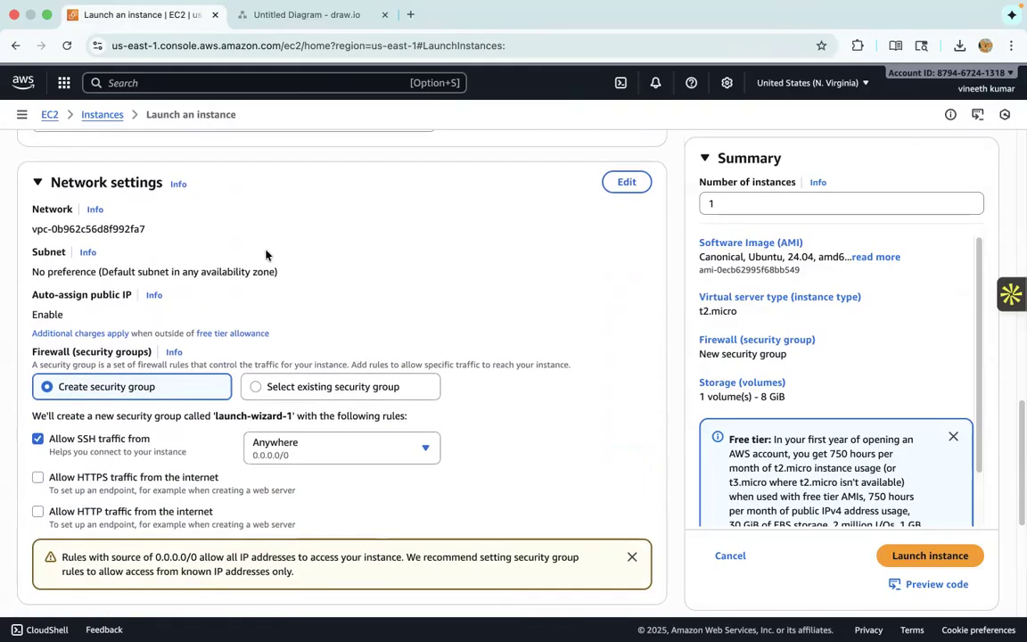
pyautogui.click(627, 183)
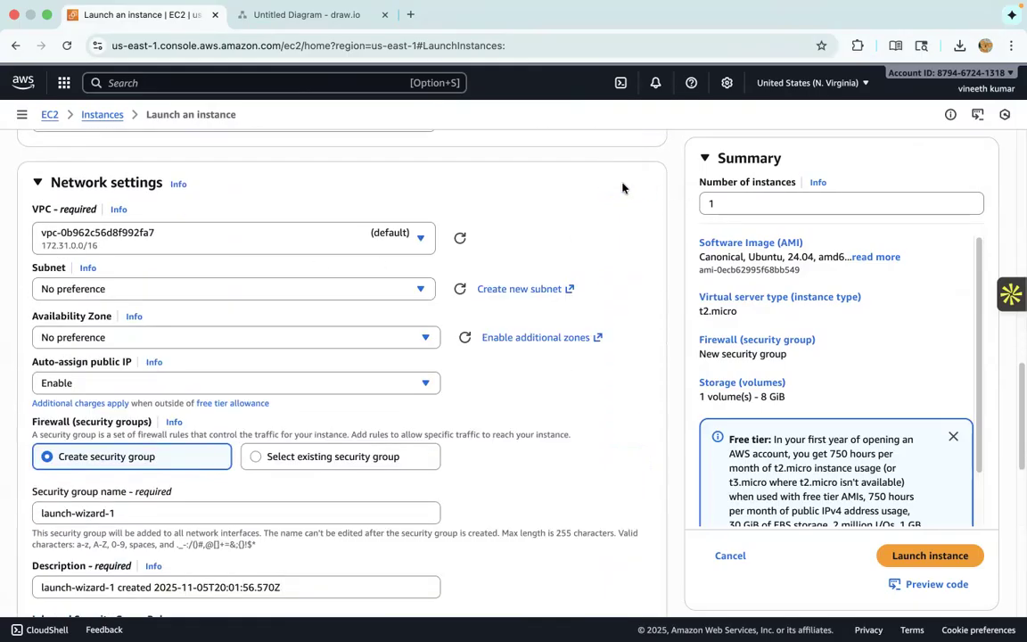
pyautogui.click(236, 242)
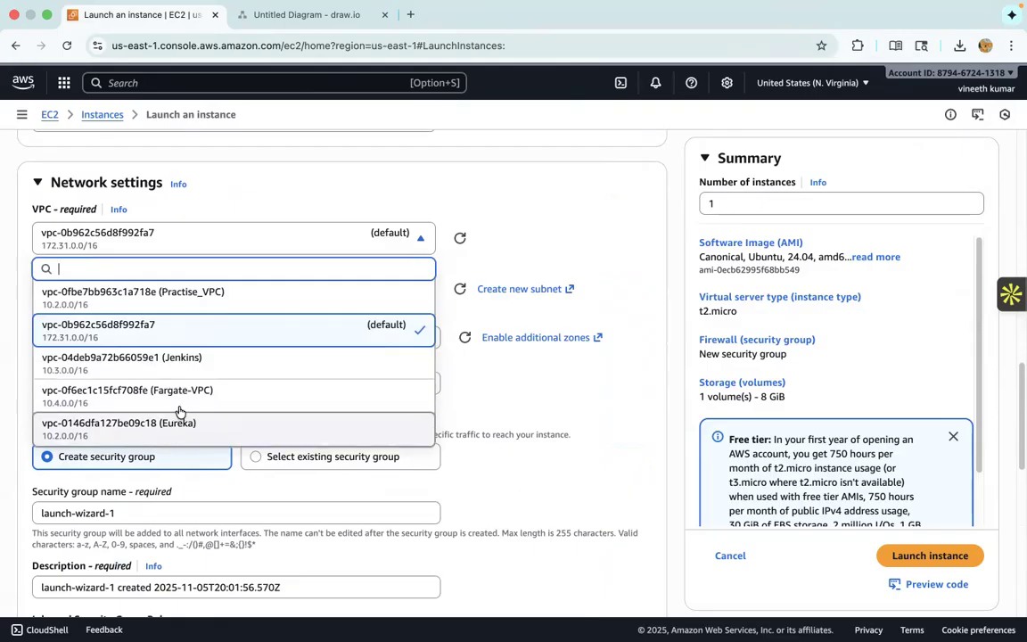
pyautogui.click(227, 308)
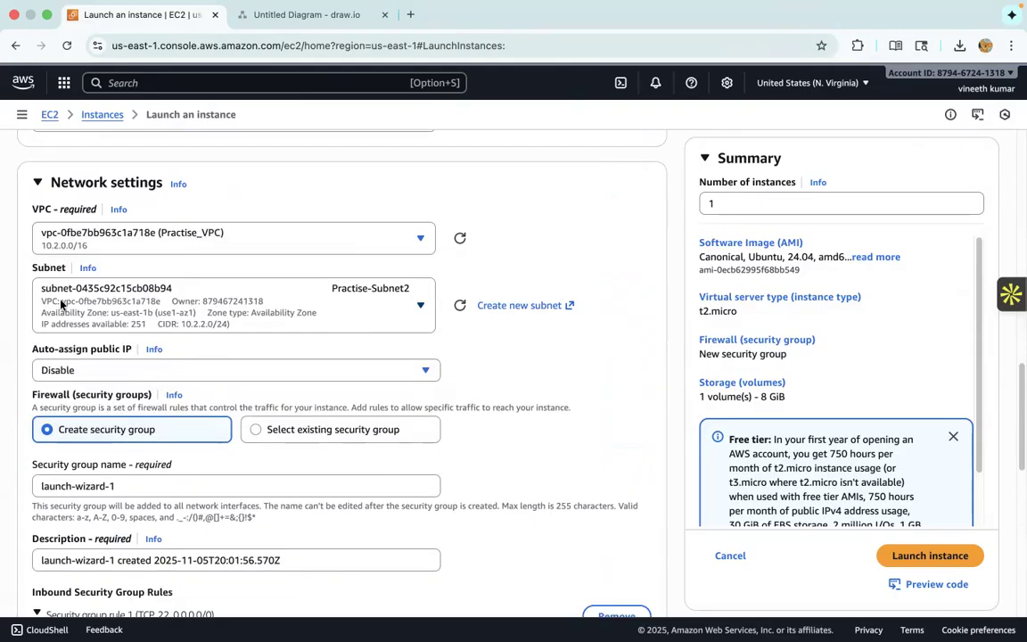
# - Place the instance in Practise-Subnet1 (10.2.1.0/24) and enable auto-assignment of a public IP
pyautogui.click(409, 308)
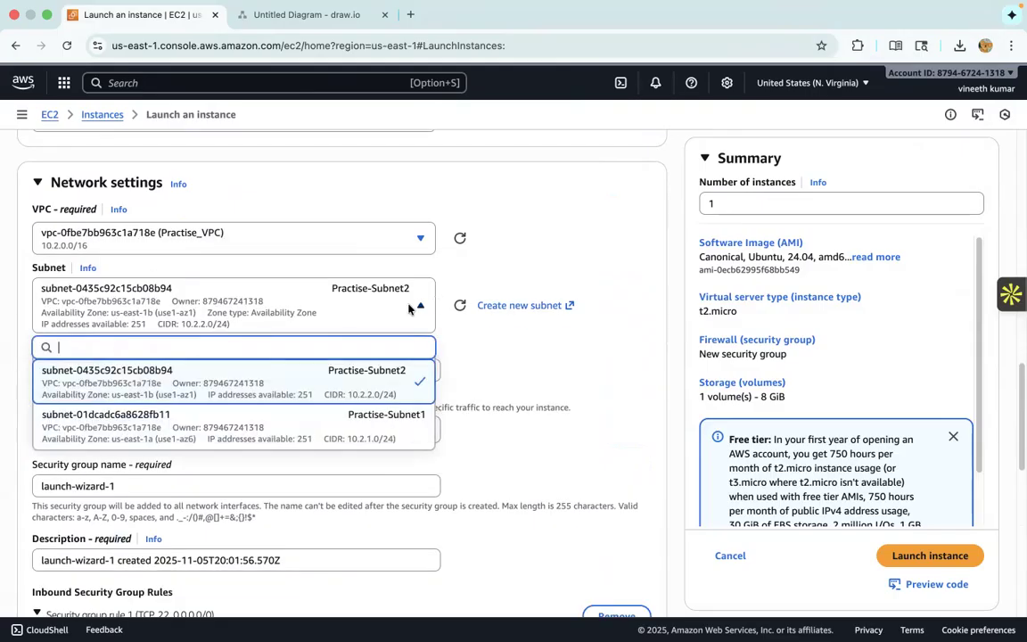
pyautogui.scroll(-1, 220, 406)
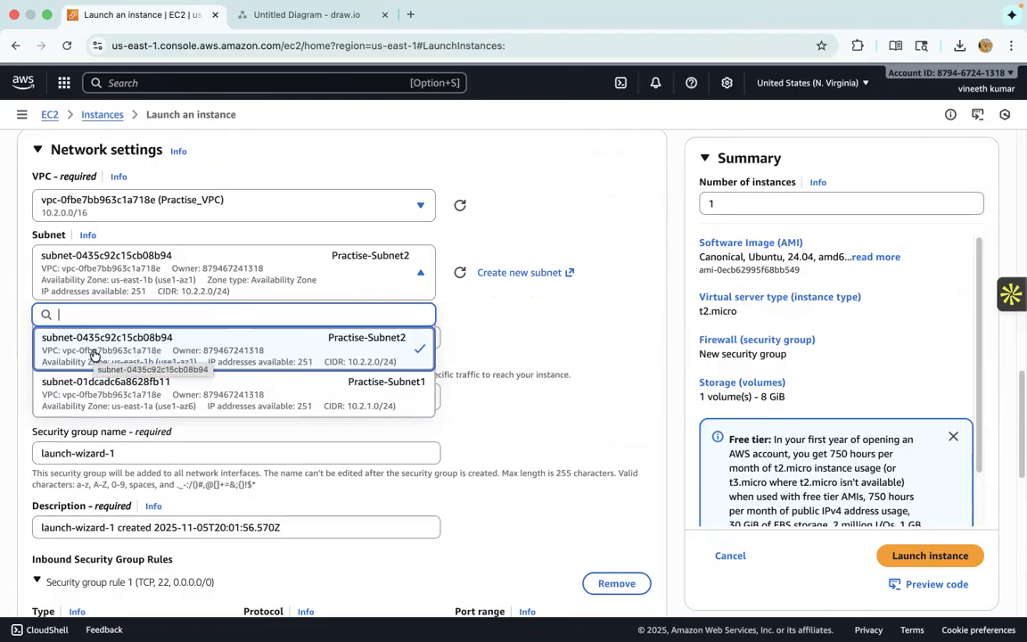
pyautogui.click(424, 390)
pyautogui.click(165, 338)
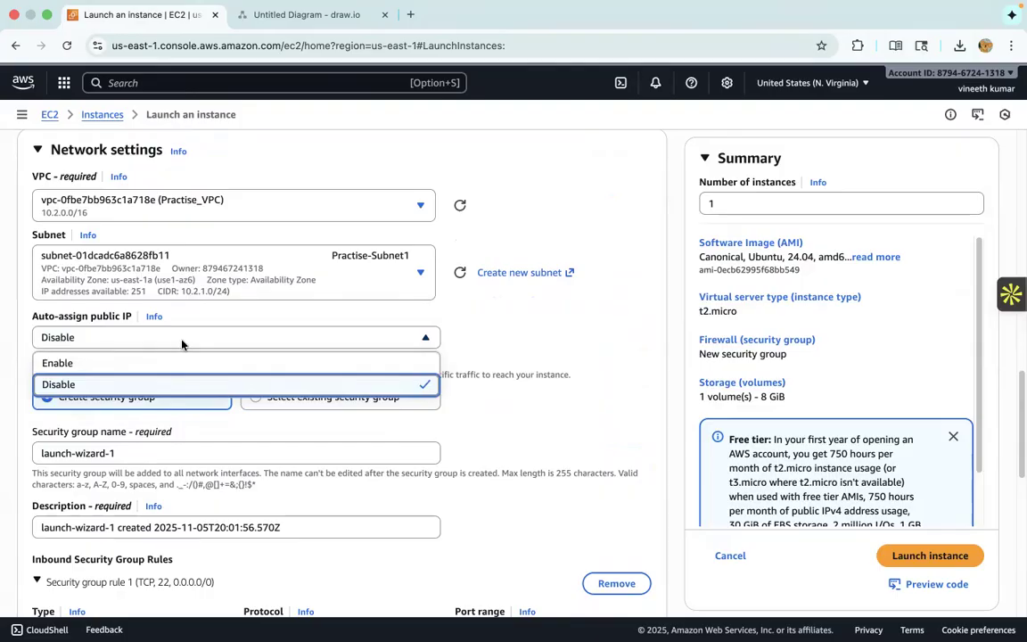
pyautogui.click(165, 361)
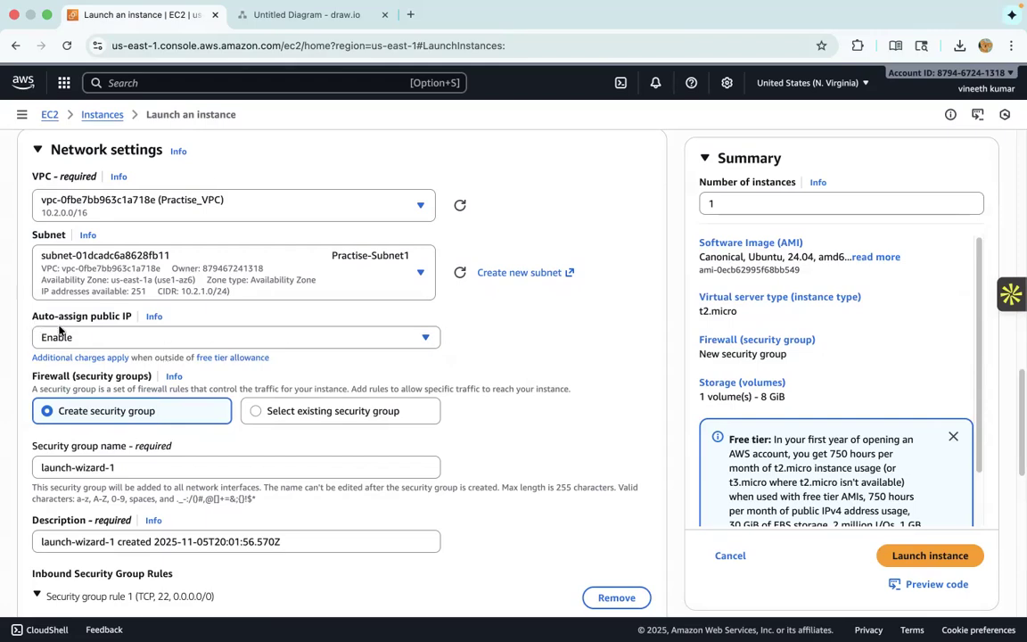
# - Name the instance's new security group SG-1
pyautogui.scroll(-1, 303, 348)
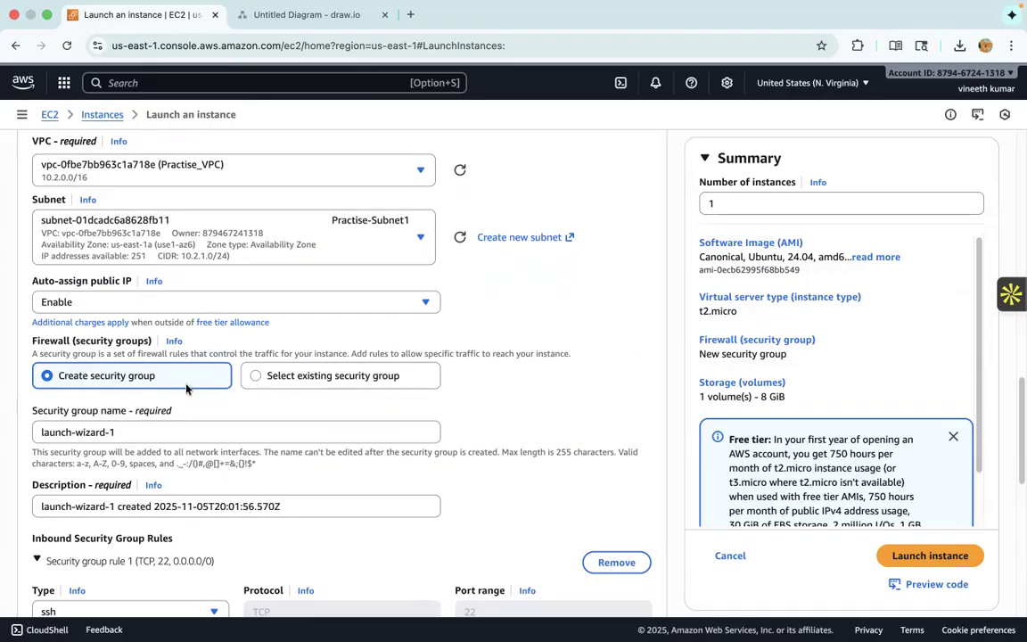
pyautogui.scroll(-1, 191, 408)
pyautogui.scroll(-1, 192, 409)
pyautogui.moveTo(113, 373); pyautogui.dragTo(24, 375)
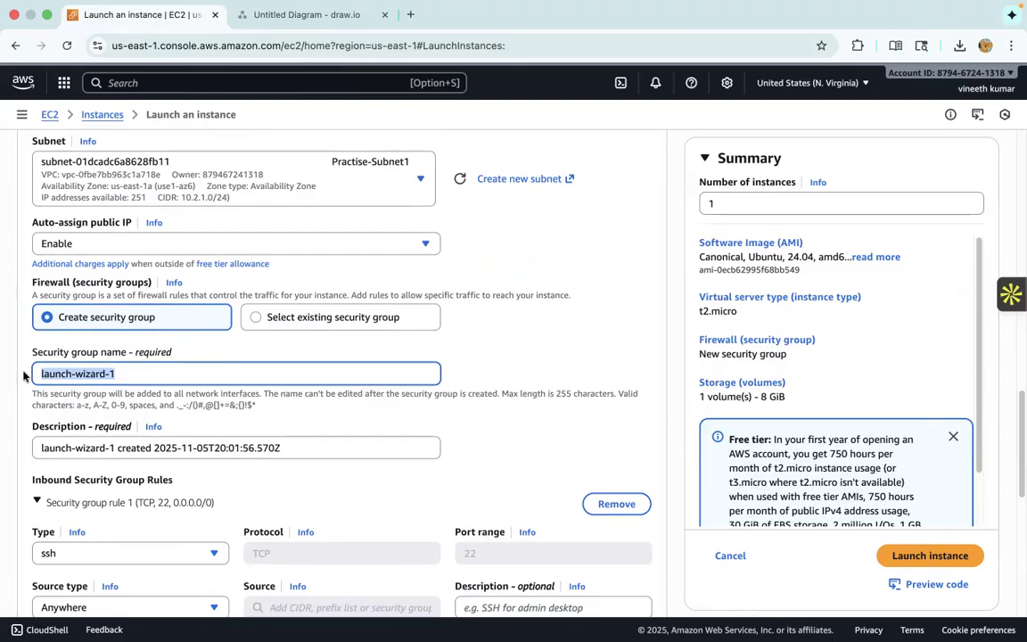
pyautogui.write('SG')
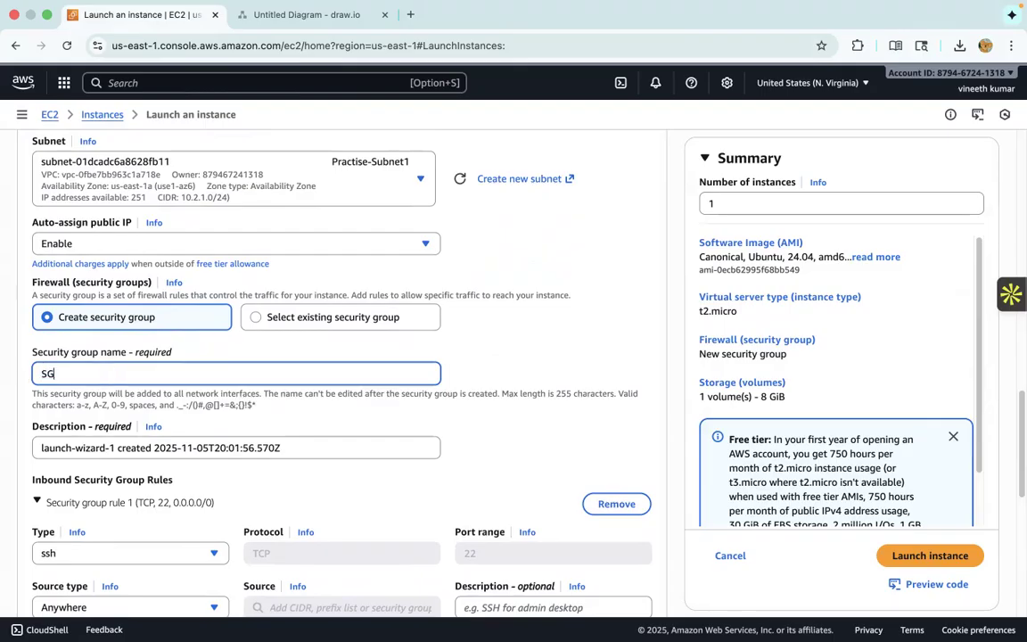
pyautogui.scroll(-1, 32, 384)
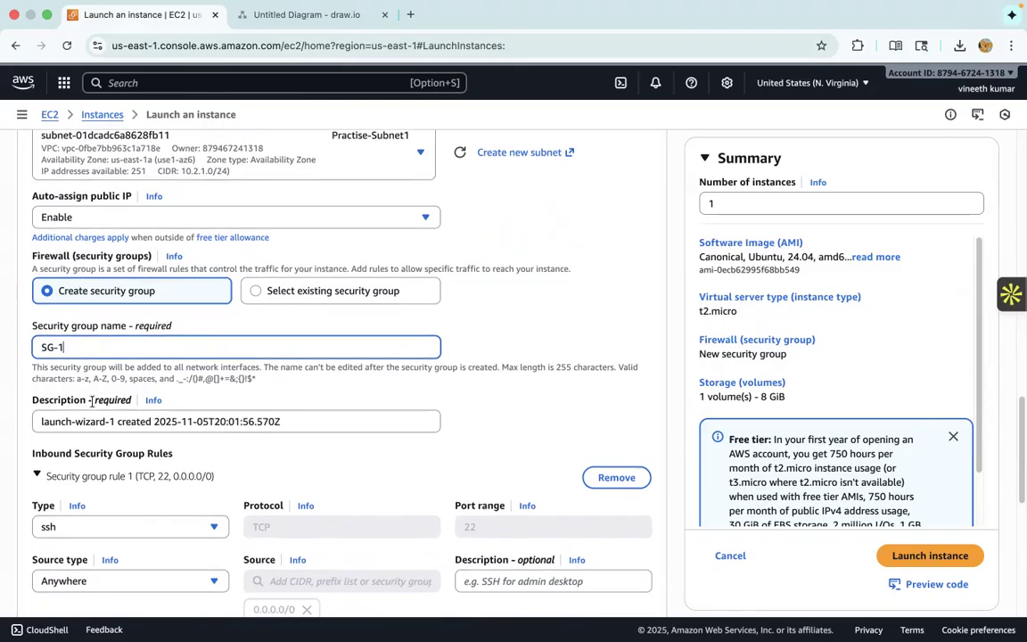
# - Dismiss the open-access warning and add a second inbound rule to SG-1 allowing all traffic from anywhere
pyautogui.scroll(-4, 286, 402)
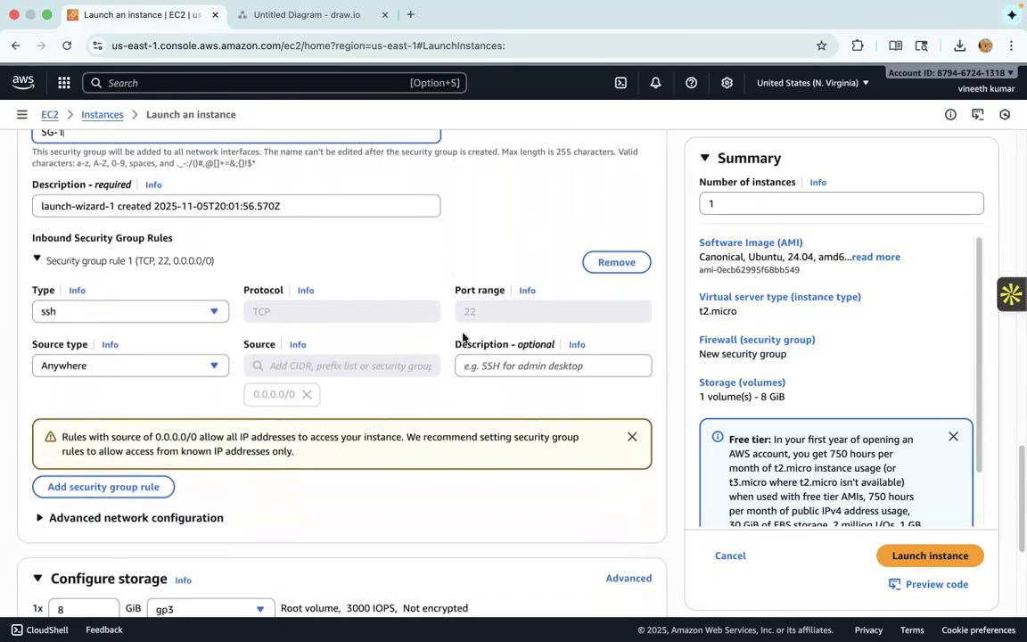
pyautogui.click(632, 435)
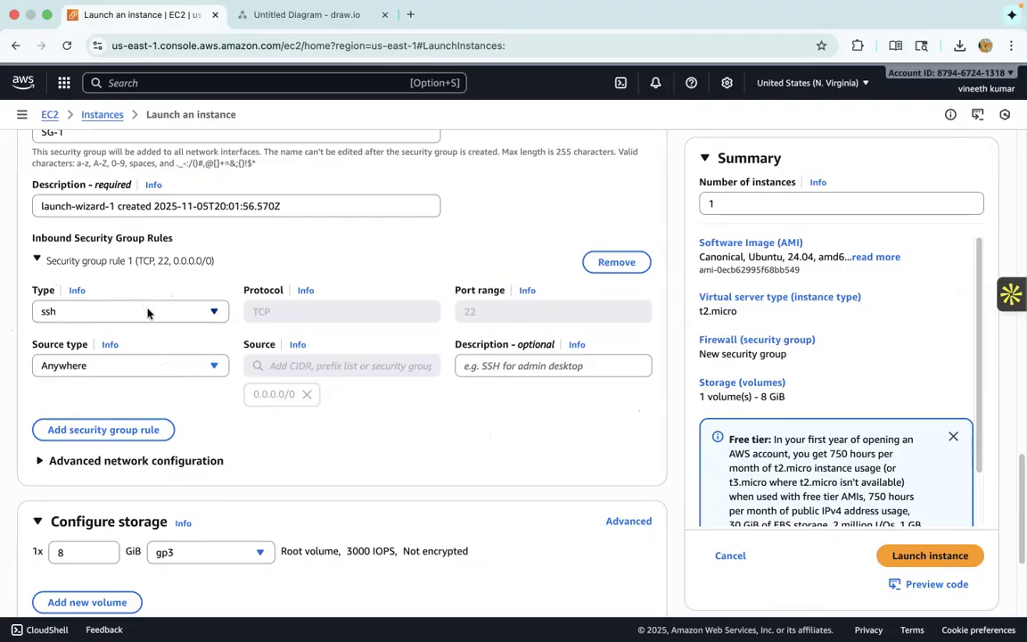
pyautogui.click(135, 431)
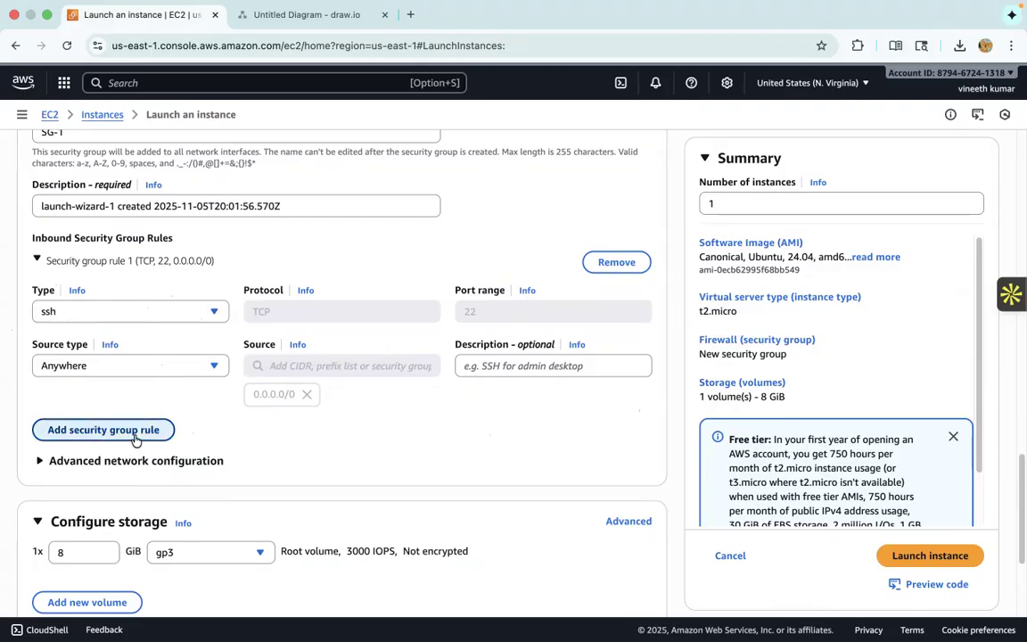
pyautogui.scroll(-1, 160, 441)
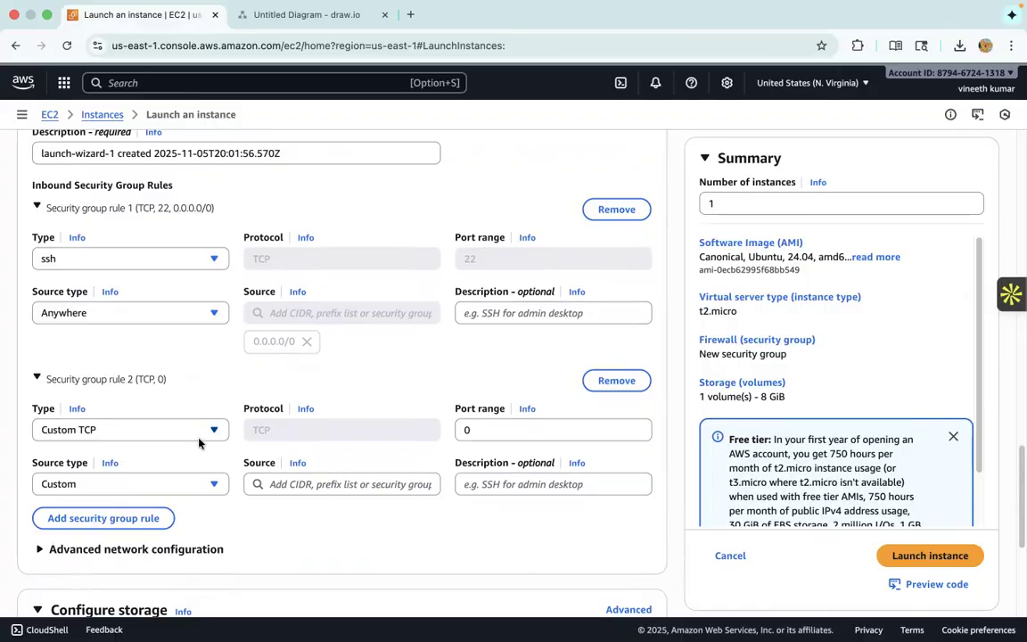
pyautogui.click(200, 441)
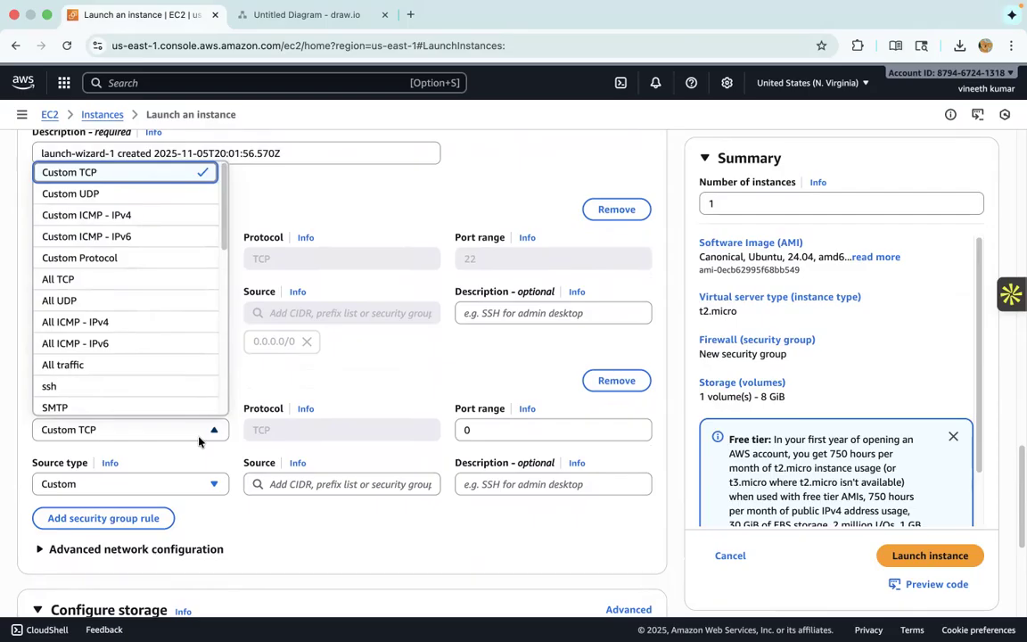
pyautogui.scroll(-1, 119, 251)
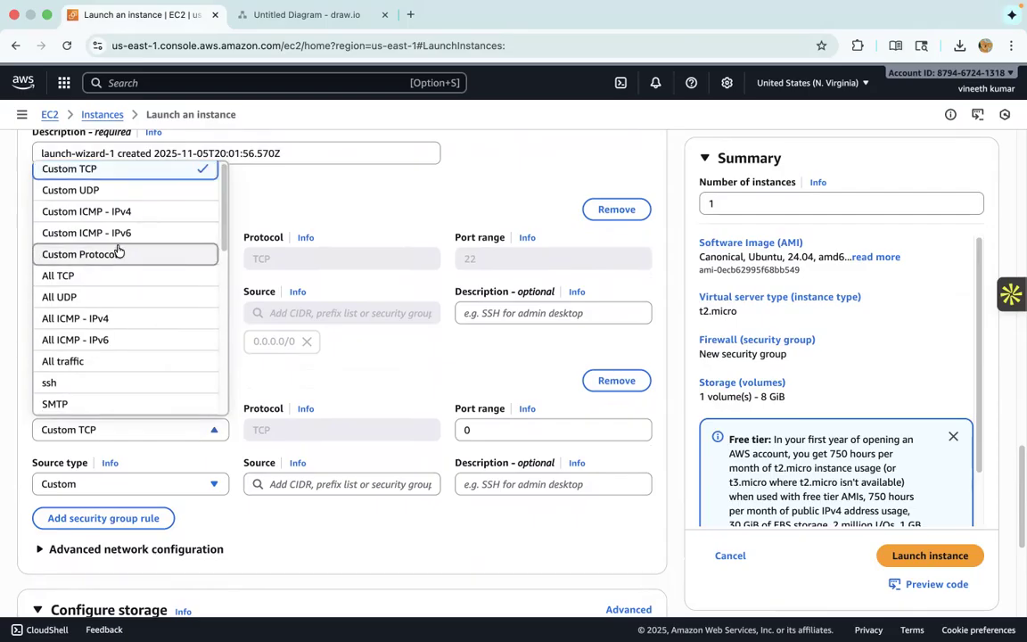
pyautogui.scroll(-3, 116, 253)
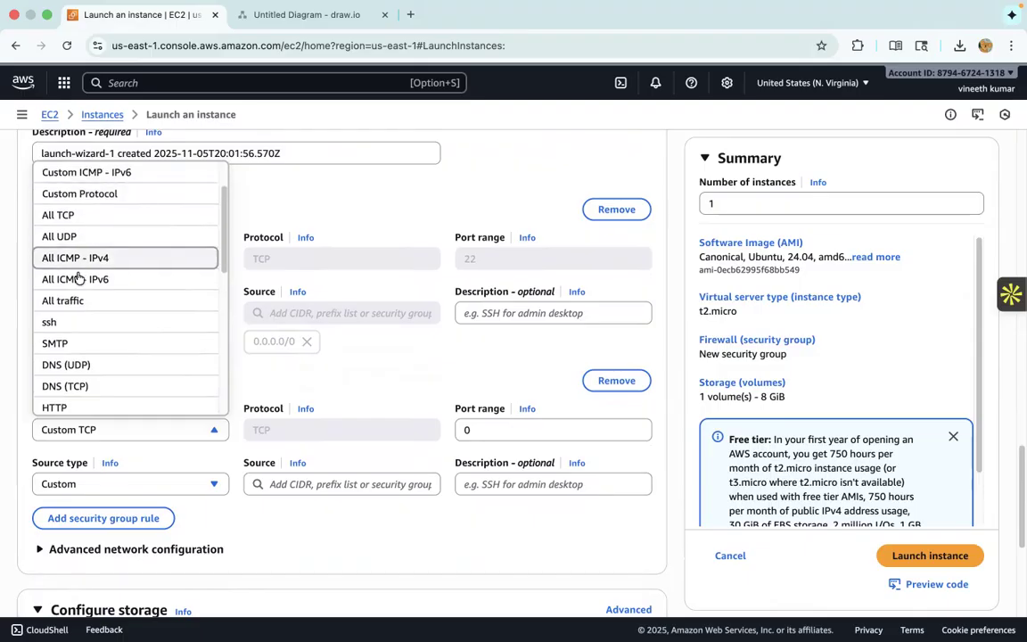
pyautogui.click(76, 300)
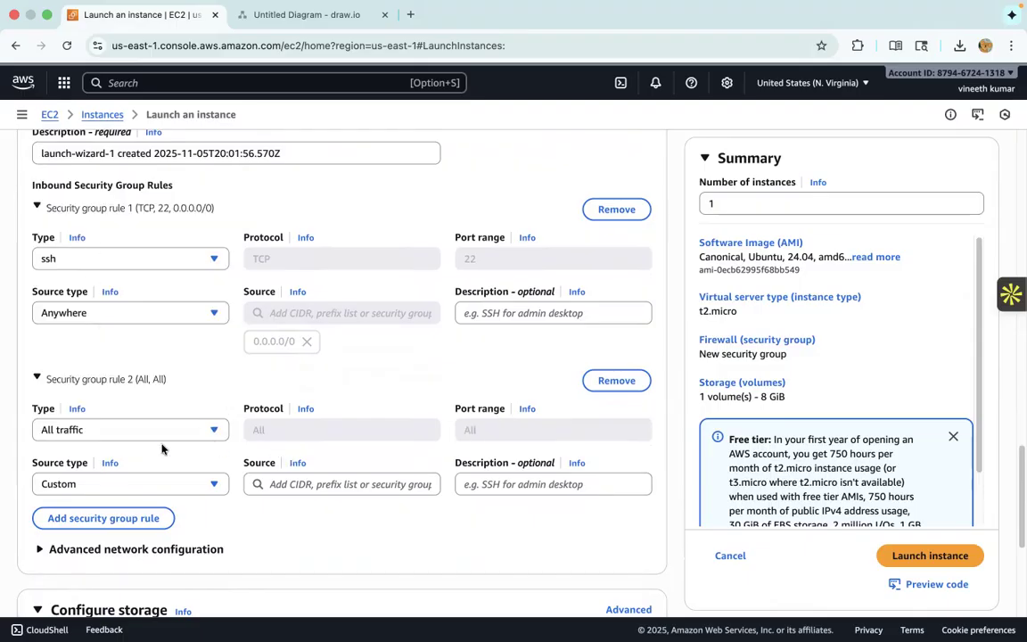
pyautogui.click(155, 488)
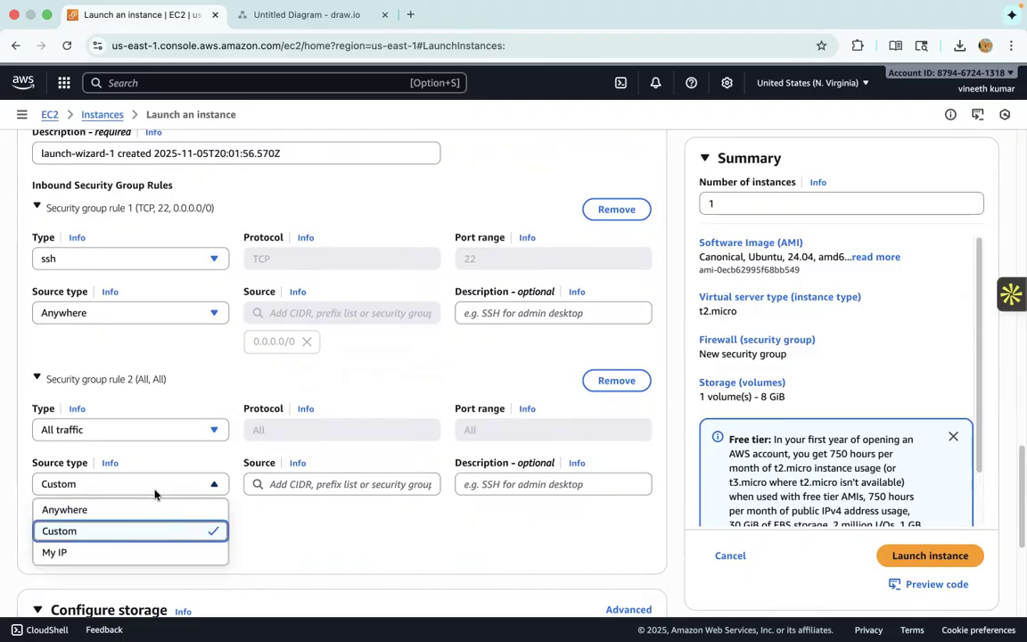
pyautogui.click(141, 509)
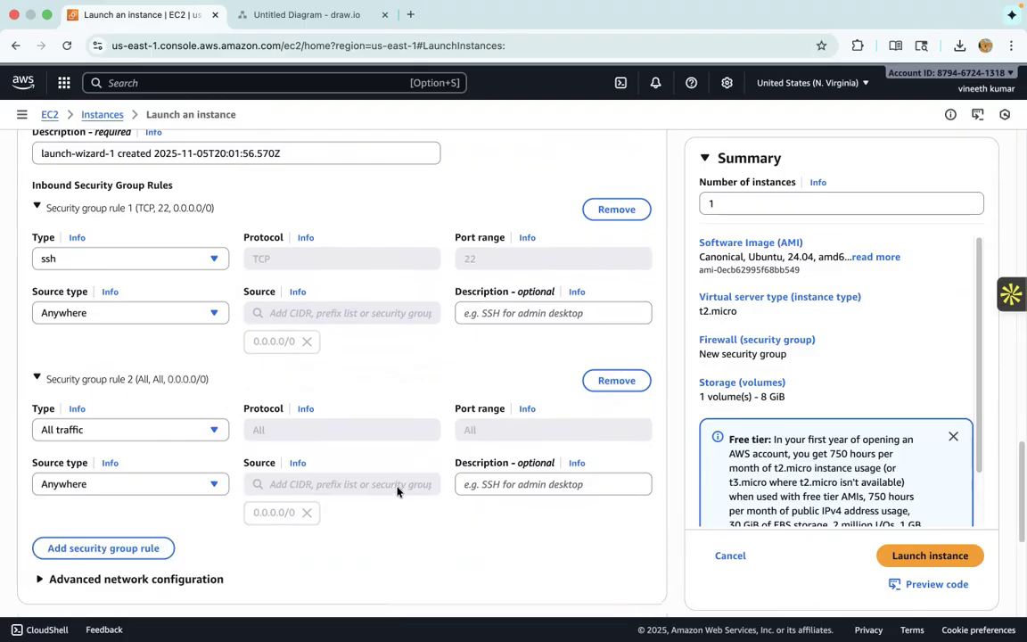
# - Launch the configured Practise-Vm1 instance, keeping the default 8 GiB gp3 root volume
pyautogui.scroll(-2, 539, 489)
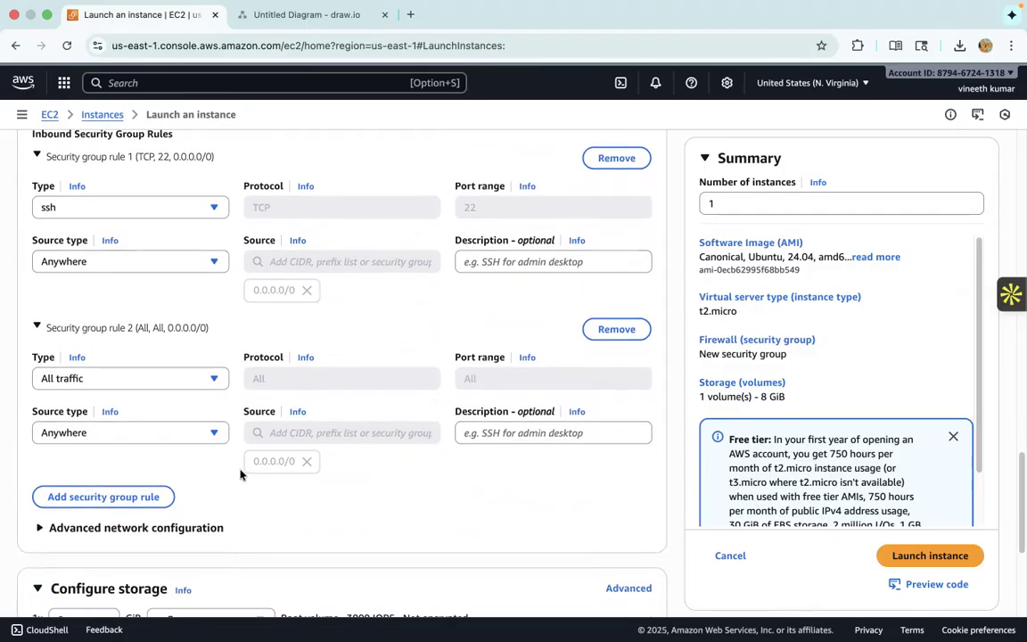
pyautogui.scroll(-3, 565, 432)
pyautogui.scroll(-4, 566, 435)
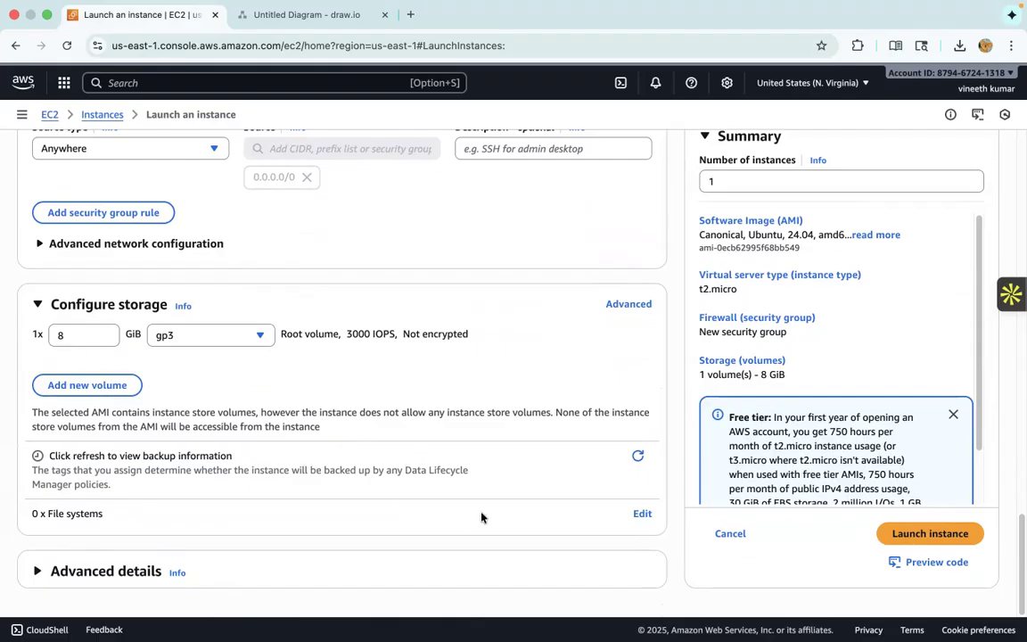
pyautogui.click(901, 532)
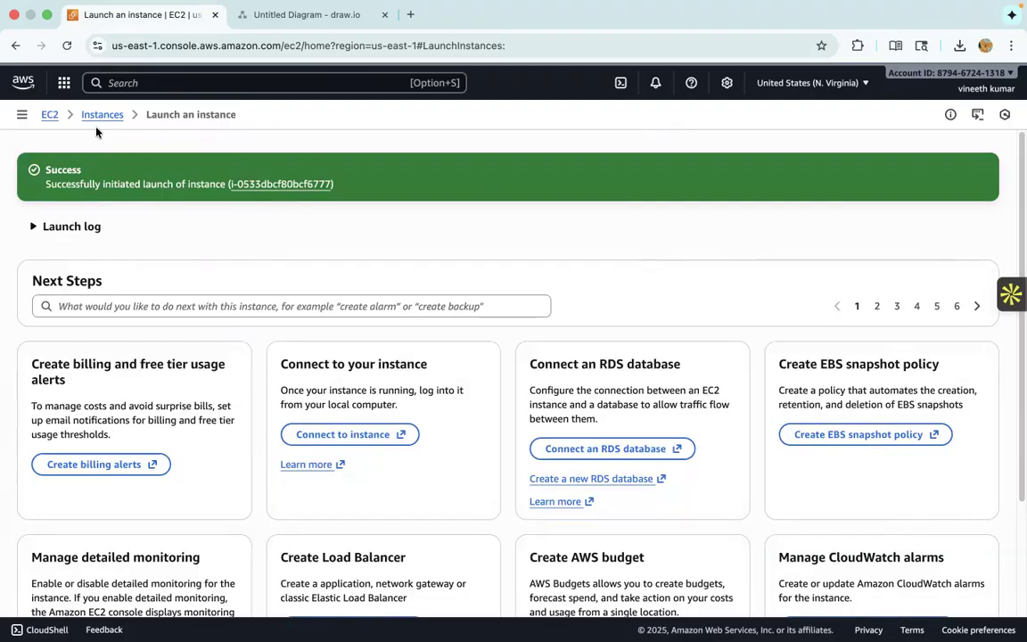
# - Go to the instances list, select Practise-Vm1 and refresh its status
pyautogui.click(98, 116)
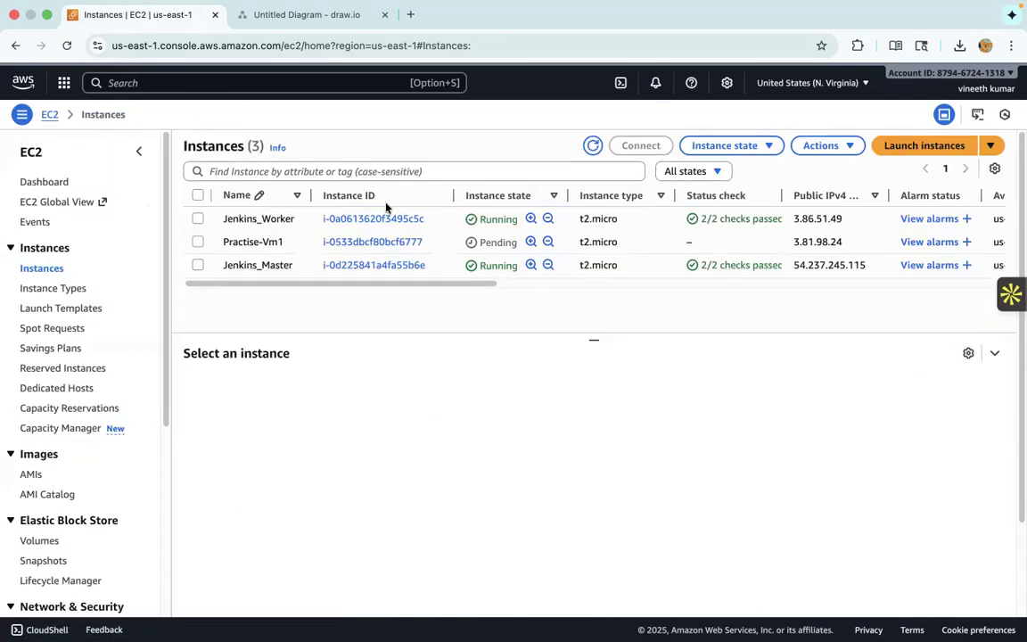
pyautogui.click(198, 242)
pyautogui.click(593, 146)
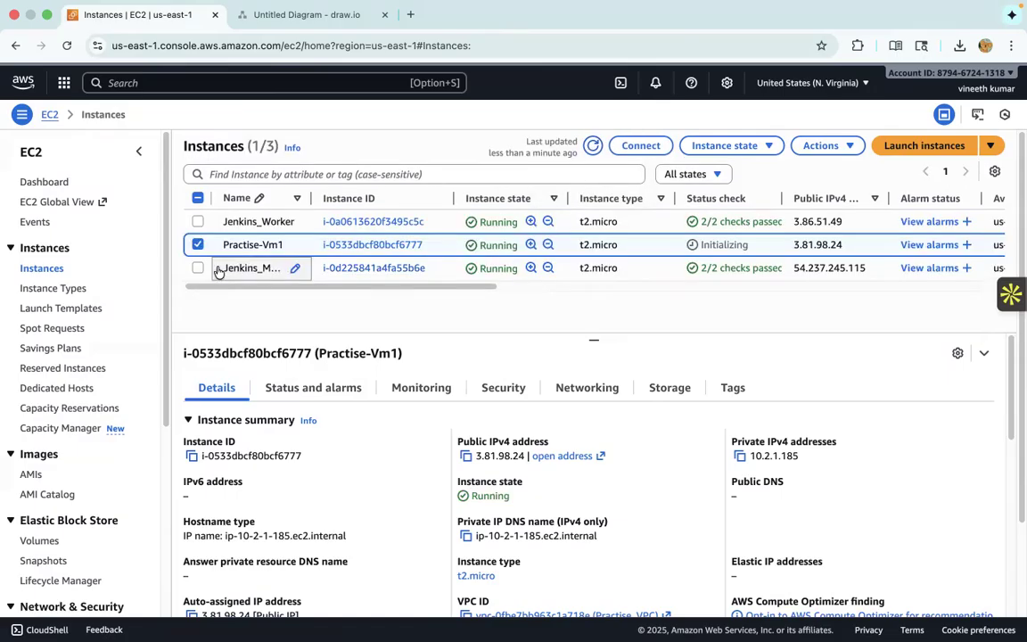
# - Look over the available state changes, actions and connection options for Practise-Vm1, and return to the refreshed instances list
pyautogui.click(724, 145)
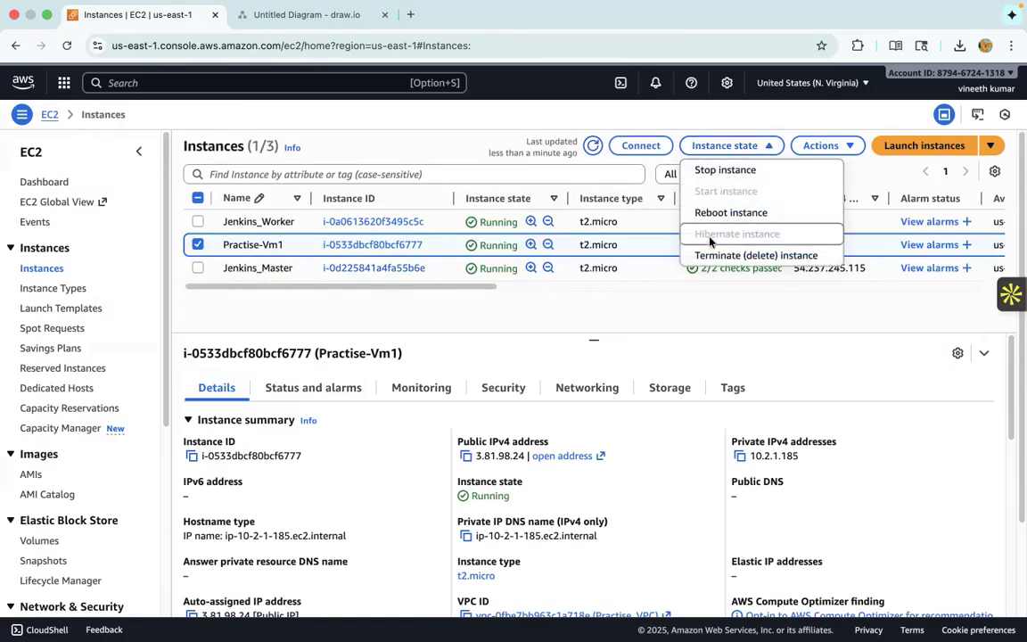
pyautogui.click(846, 146)
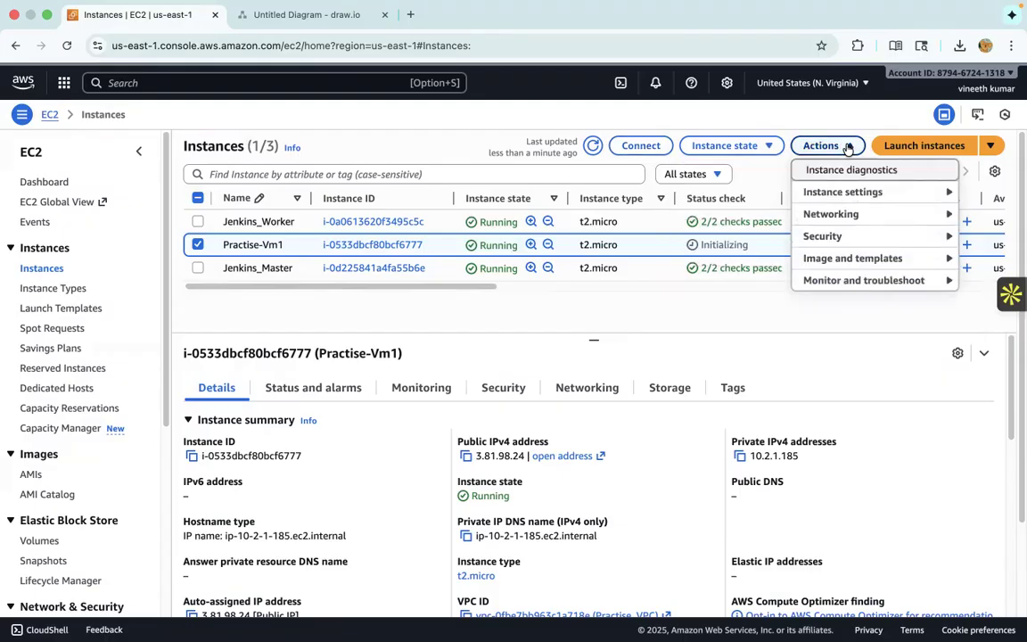
pyautogui.click(629, 145)
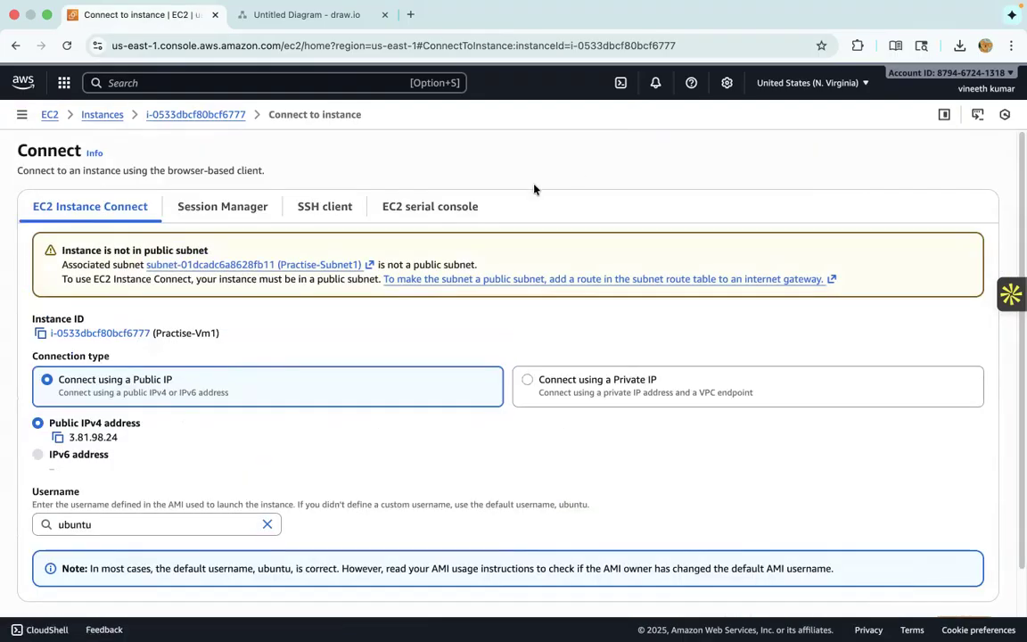
pyautogui.press('super+bracketleft')
pyautogui.click(591, 145)
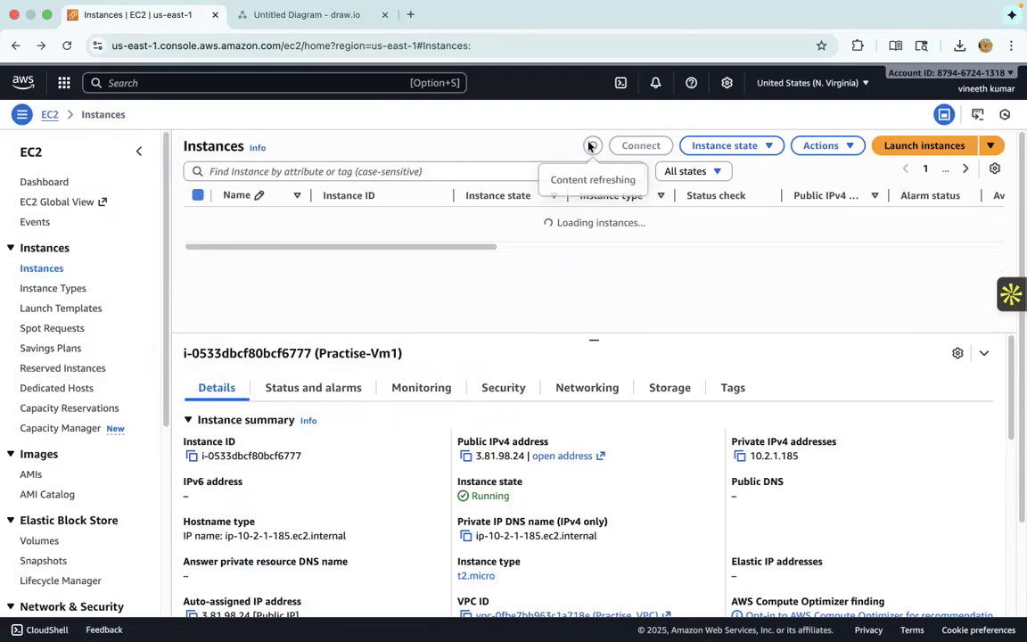
# - Filter the instances list to running ones, stop Jenkins_Worker and Jenkins_Master, and refresh the list
pyautogui.click(693, 174)
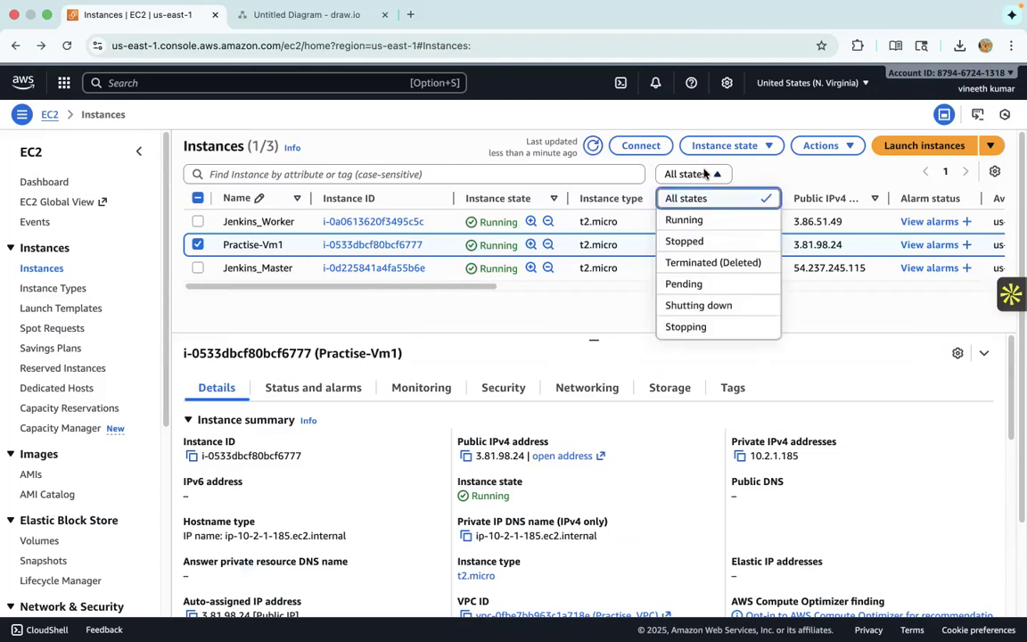
pyautogui.click(685, 218)
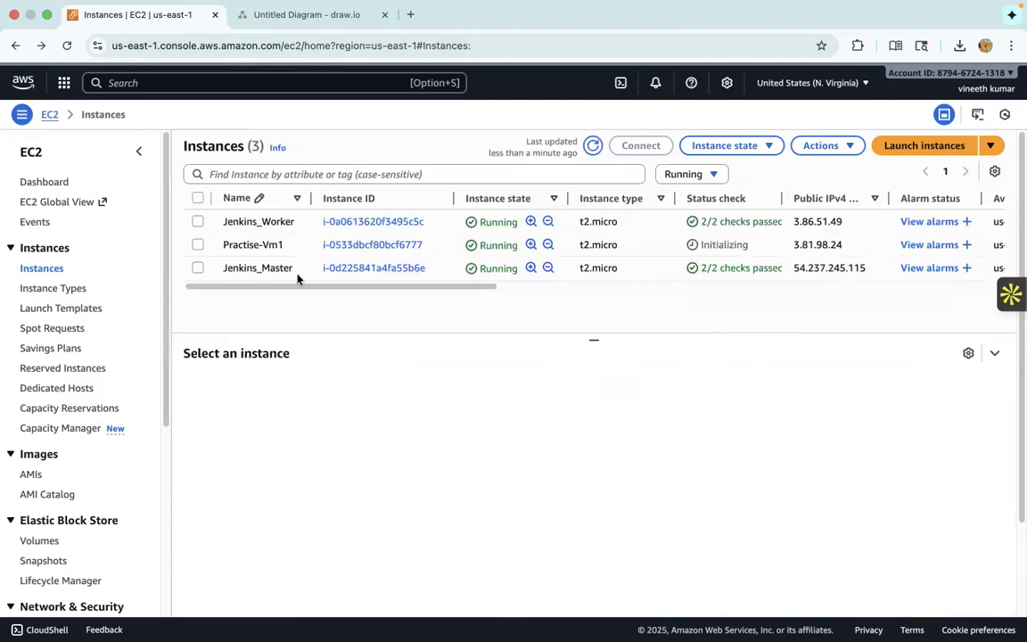
pyautogui.click(198, 221)
pyautogui.click(198, 267)
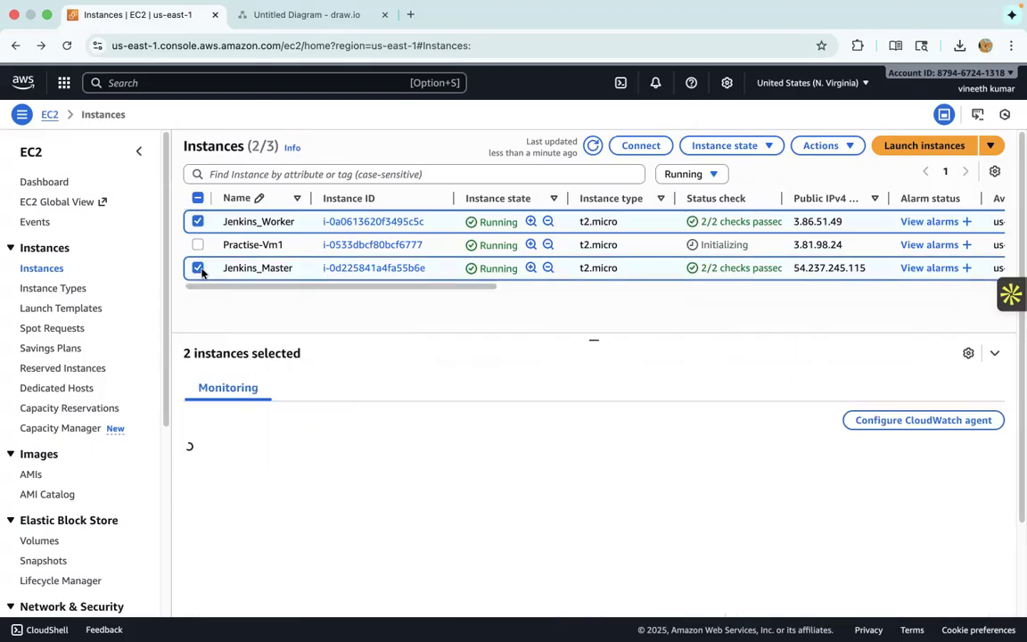
pyautogui.click(757, 145)
pyautogui.click(738, 169)
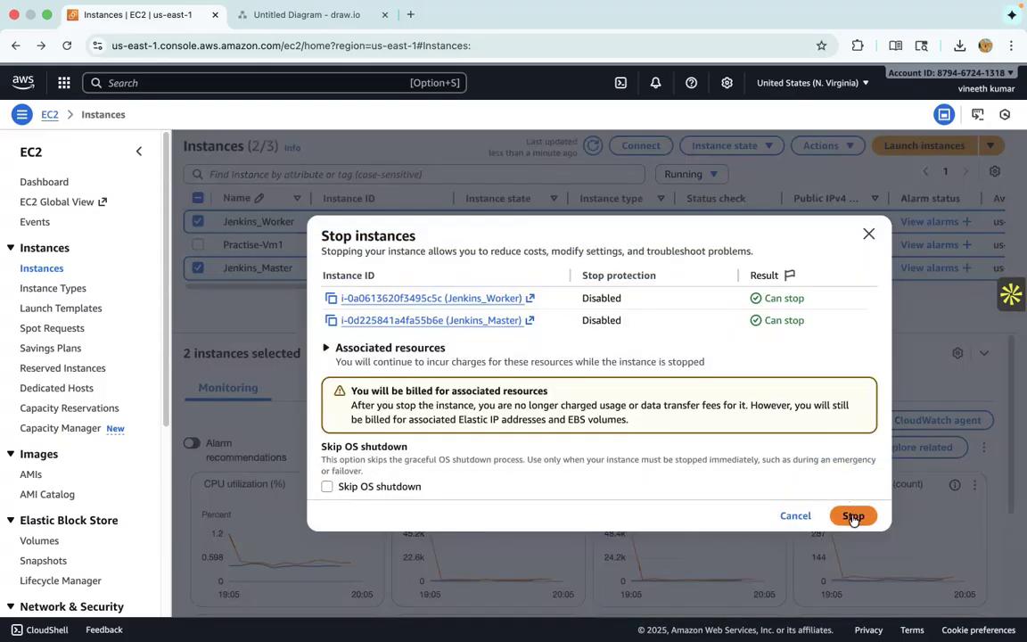
pyautogui.click(853, 516)
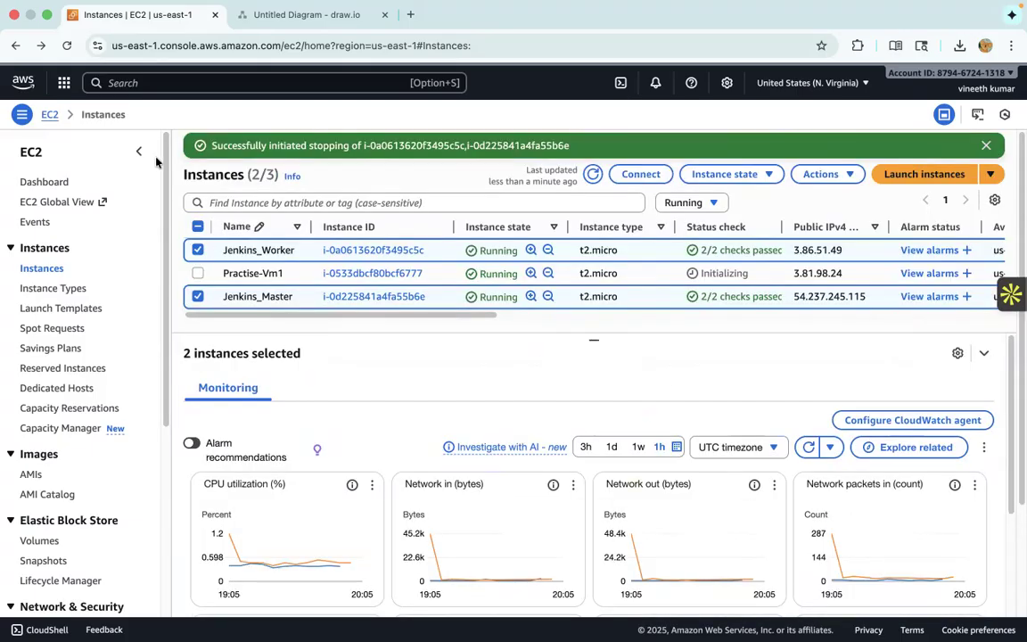
pyautogui.click(593, 175)
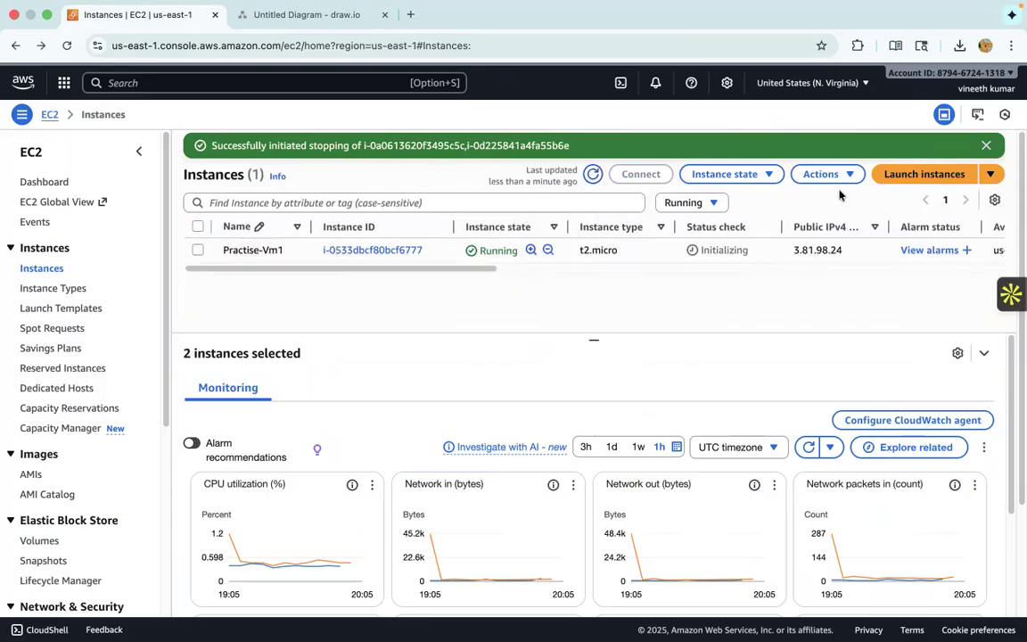
# - Start launching another instance named Practise-Vm2 with the Ubuntu Server 24.04 LTS image
pyautogui.click(922, 173)
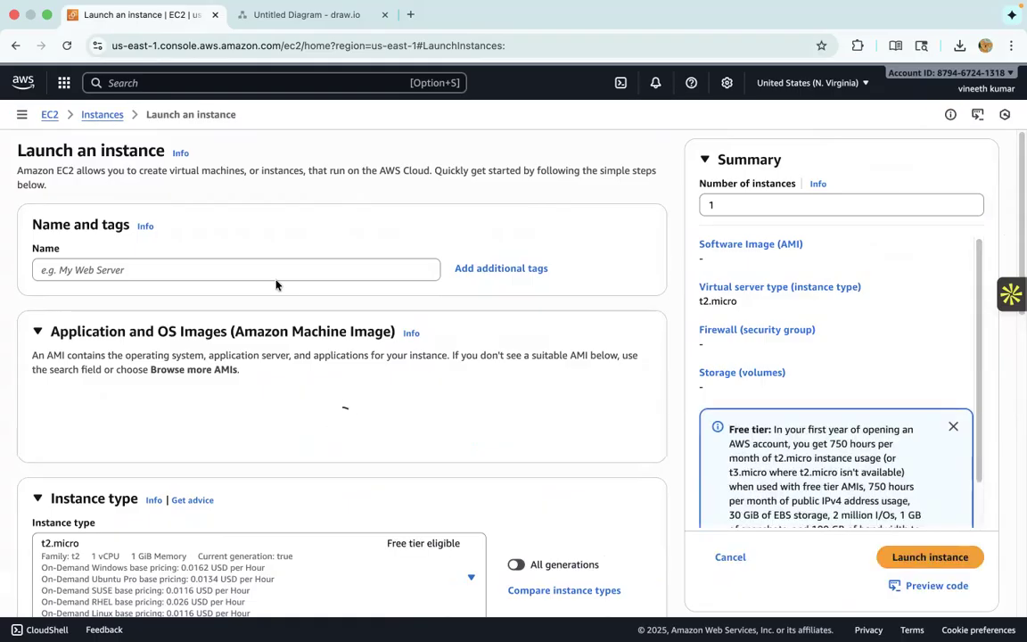
pyautogui.click(279, 267)
pyautogui.write('Pra')
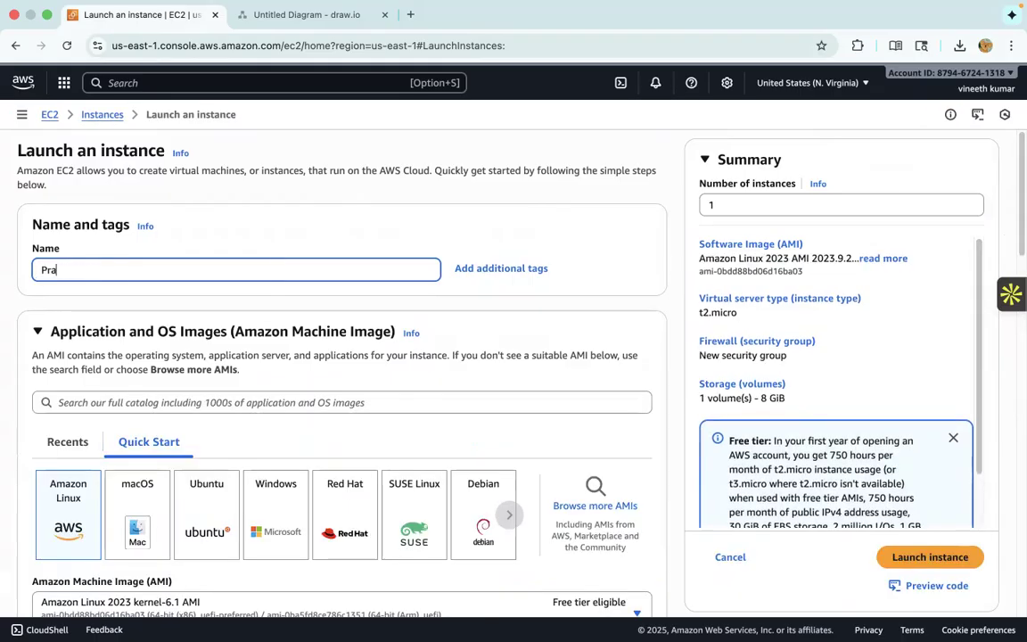
pyautogui.write('ctise')
pyautogui.click(206, 524)
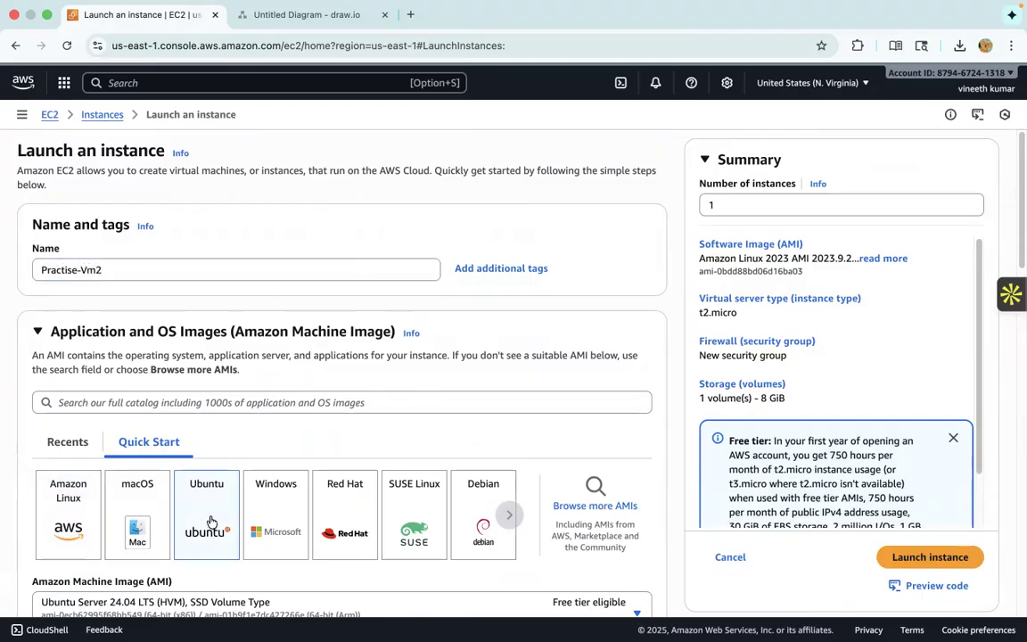
# - Select PractiseVMToken as the login key pair for the Practise-Vm2 instance
pyautogui.scroll(-2, 366, 488)
pyautogui.scroll(-8, 366, 487)
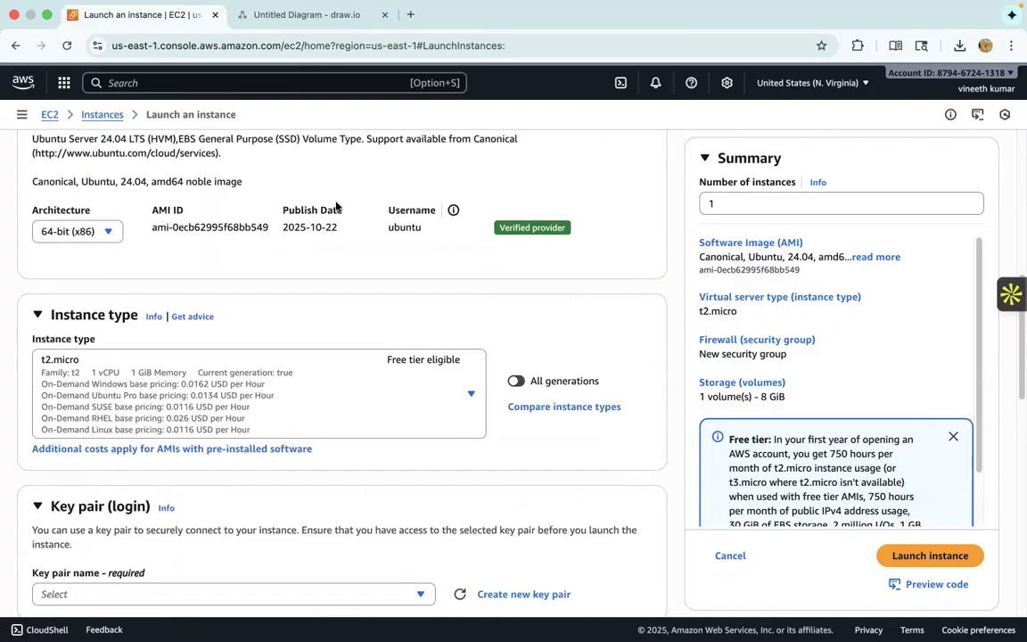
pyautogui.scroll(-3, 357, 321)
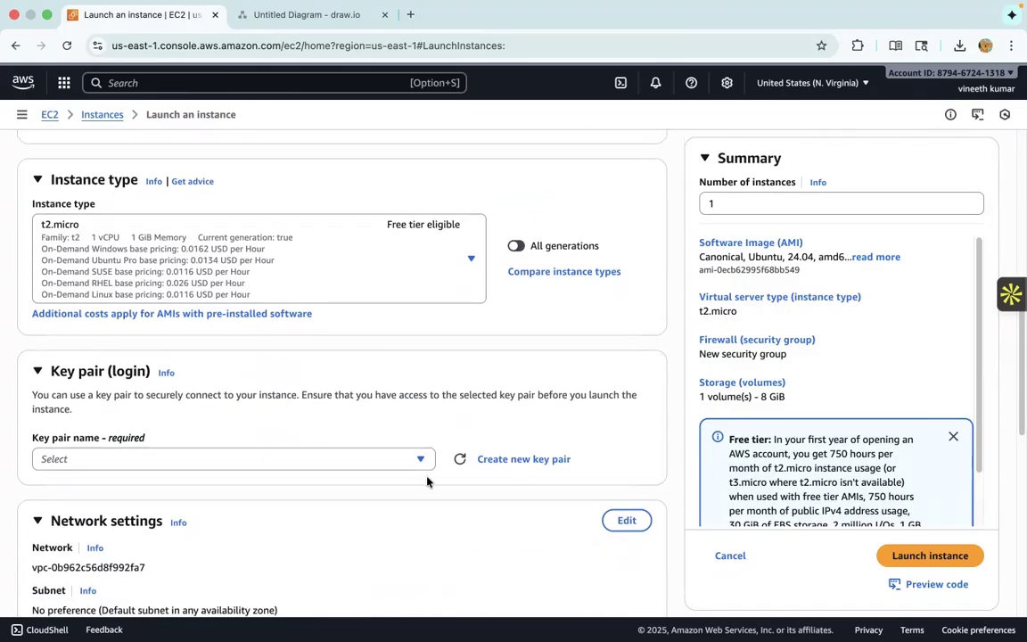
pyautogui.click(418, 459)
pyautogui.scroll(-1, 292, 545)
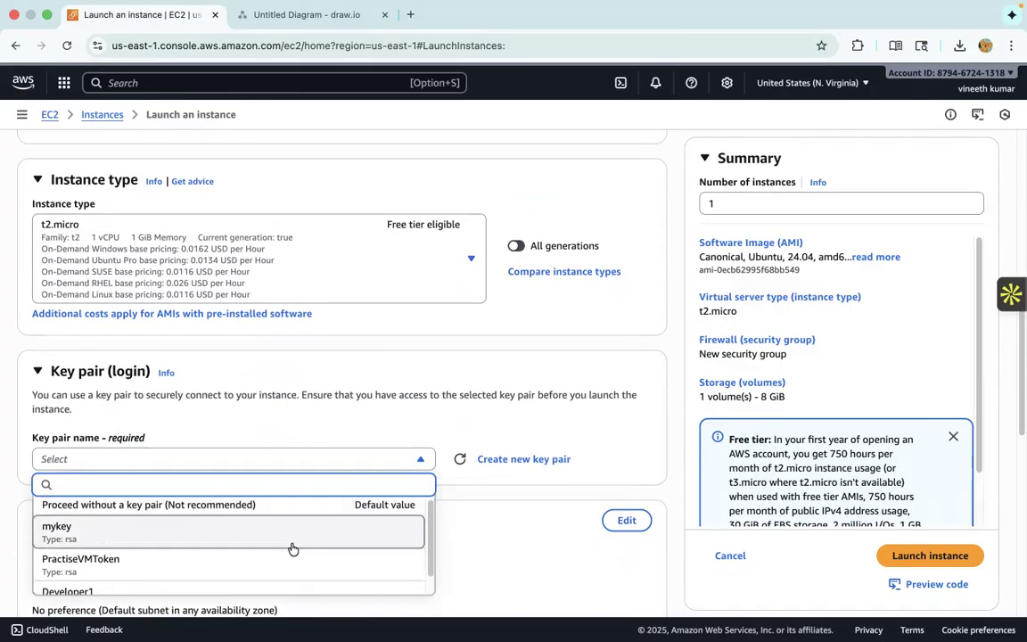
pyautogui.click(270, 568)
# - Edit the network settings to place the instance in Practise_VPC and Practise-Subnet2
pyautogui.scroll(-1, 454, 379)
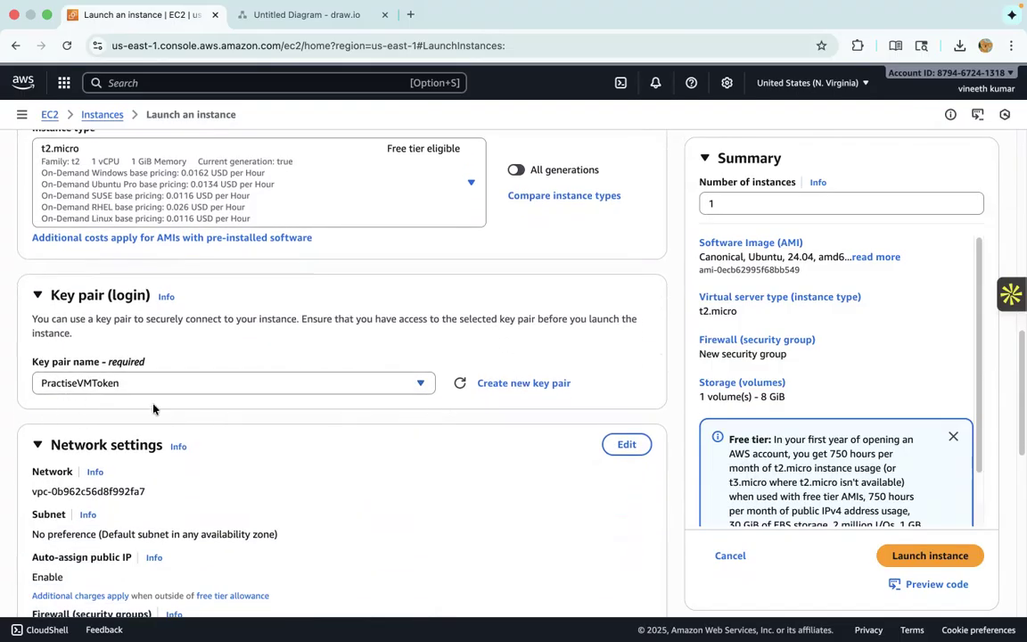
pyautogui.scroll(-1, 517, 452)
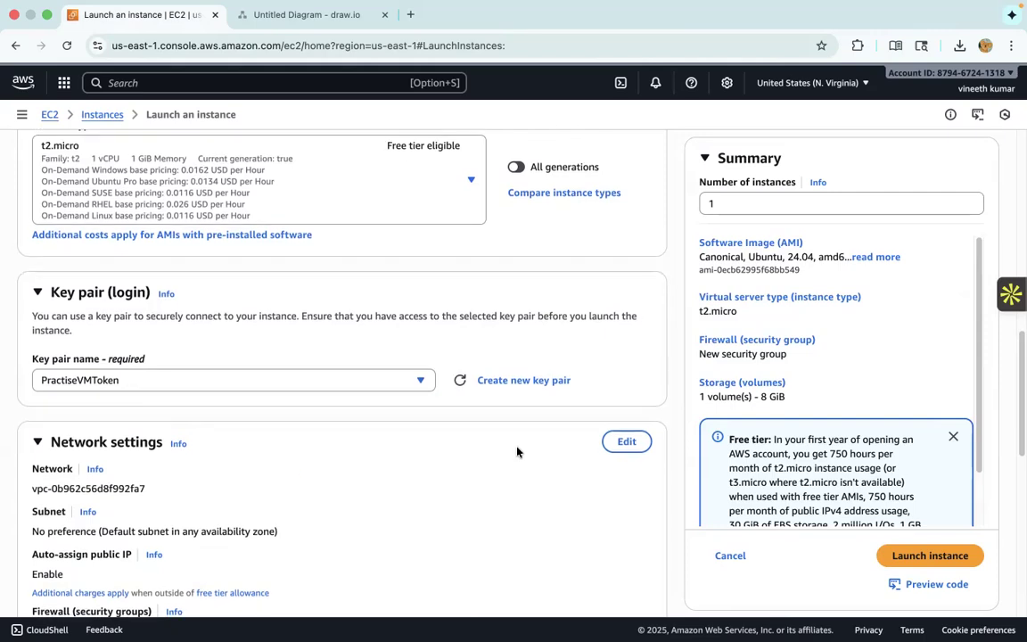
pyautogui.scroll(-2, 517, 451)
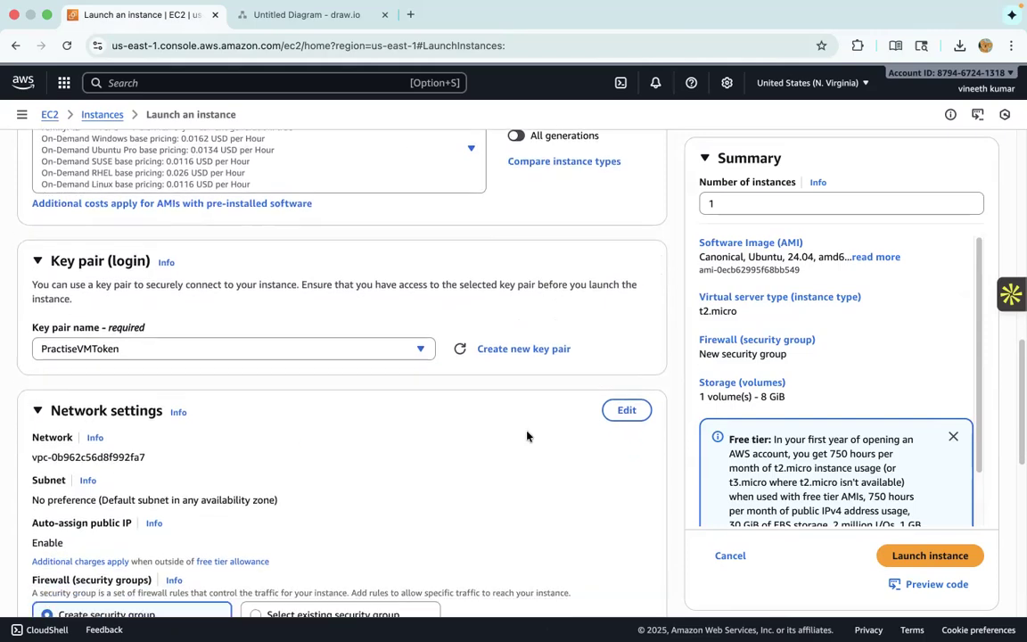
pyautogui.click(609, 395)
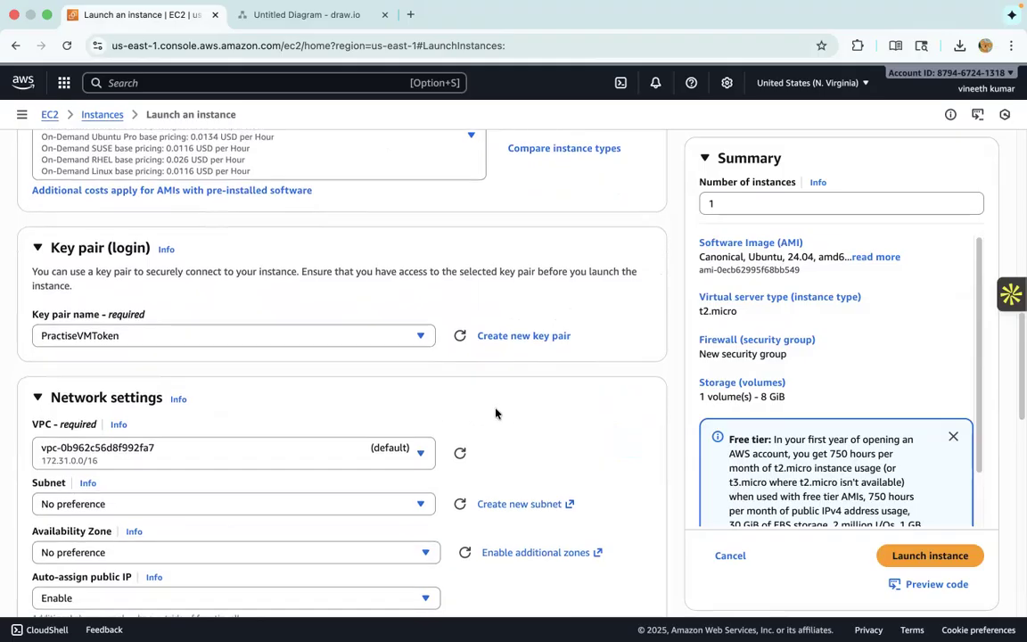
pyautogui.scroll(-3, 446, 366)
pyautogui.click(374, 330)
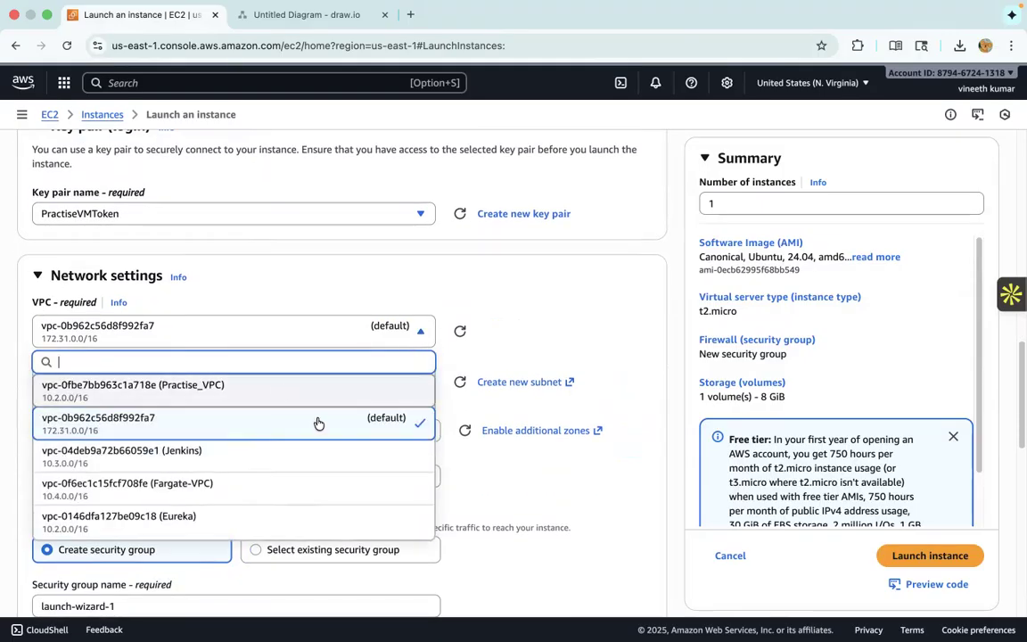
pyautogui.click(311, 388)
pyautogui.click(375, 379)
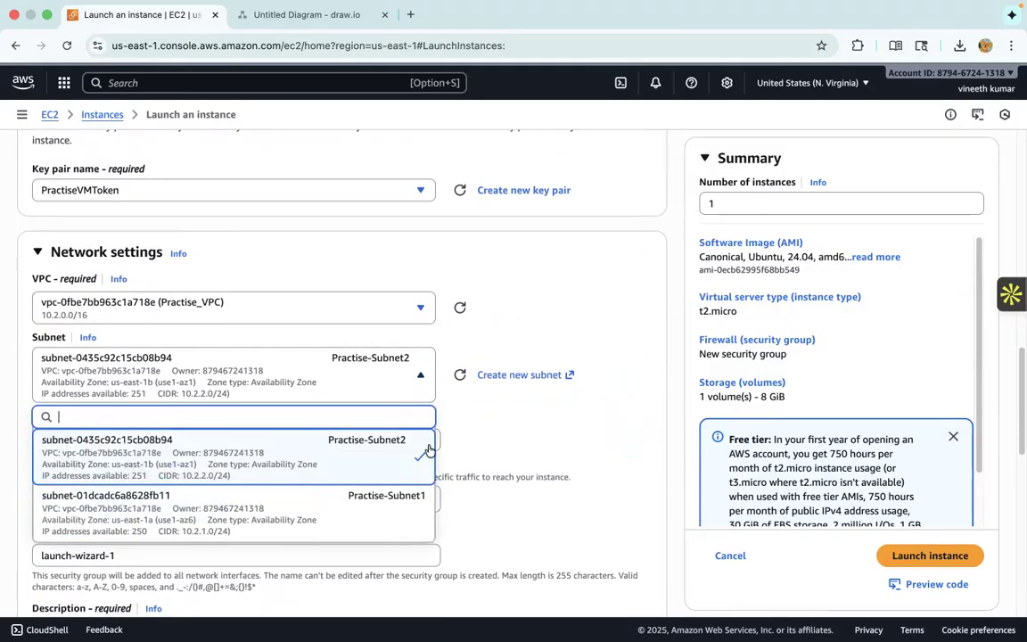
pyautogui.click(377, 439)
# - Set auto-assign public IP to Disable for the instance
pyautogui.scroll(-2, 463, 410)
pyautogui.click(347, 357)
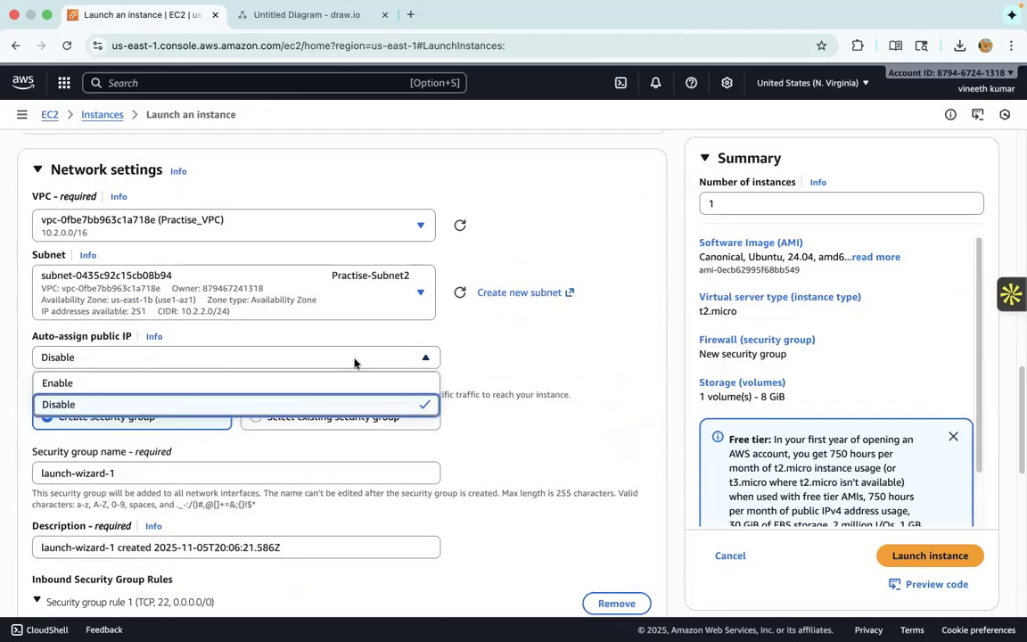
pyautogui.click(318, 404)
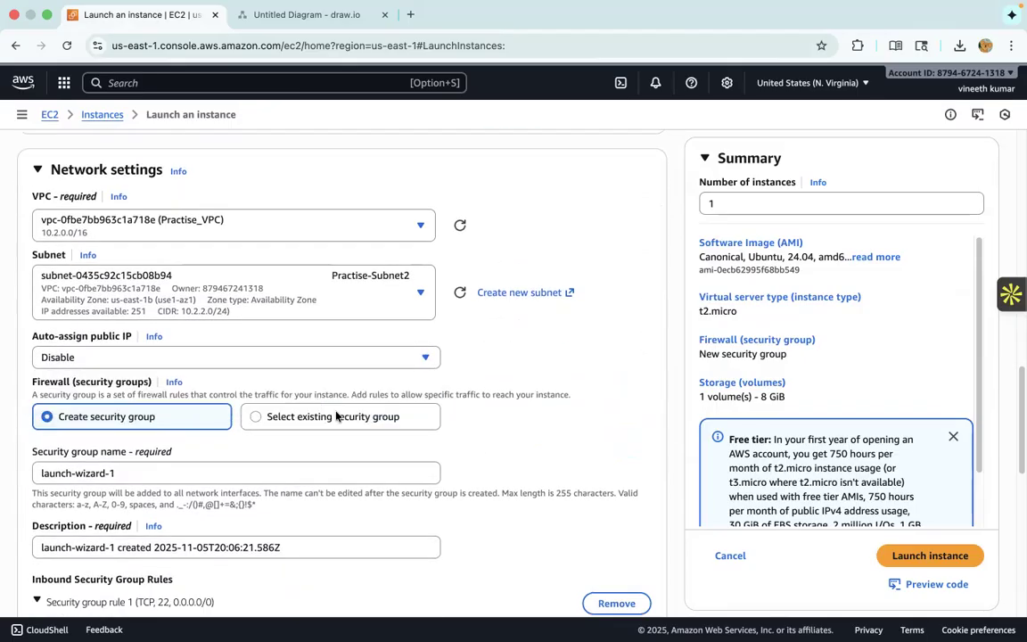
pyautogui.click(257, 417)
pyautogui.scroll(-2, 347, 395)
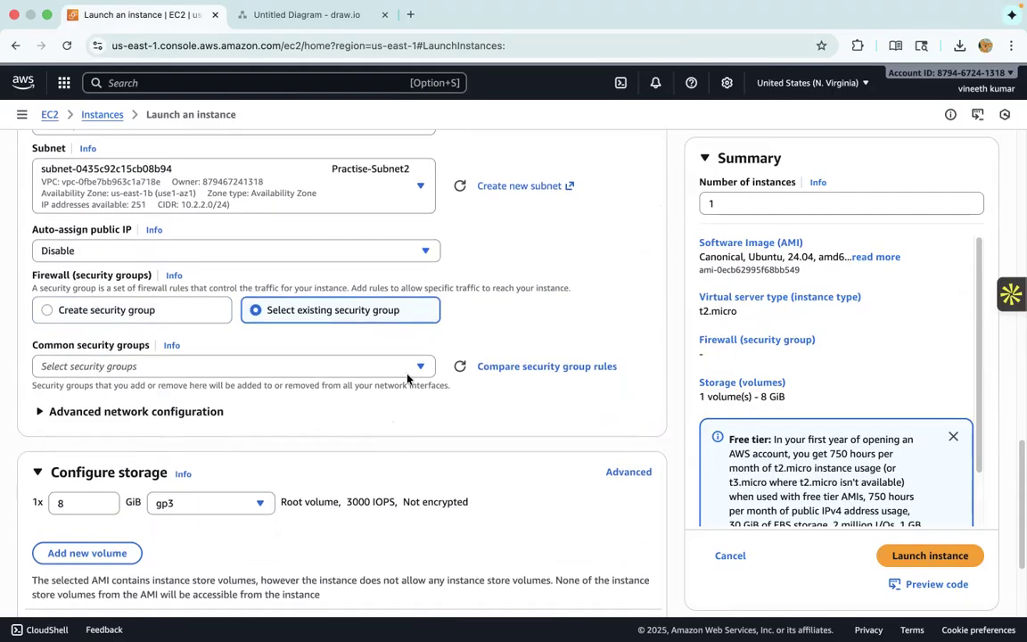
pyautogui.click(412, 369)
pyautogui.click(415, 330)
pyautogui.click(46, 309)
# - Name the new security group SG-2 and dismiss the warning about the 0.0.0.0/0 source
pyautogui.moveTo(167, 365); pyautogui.dragTo(22, 371)
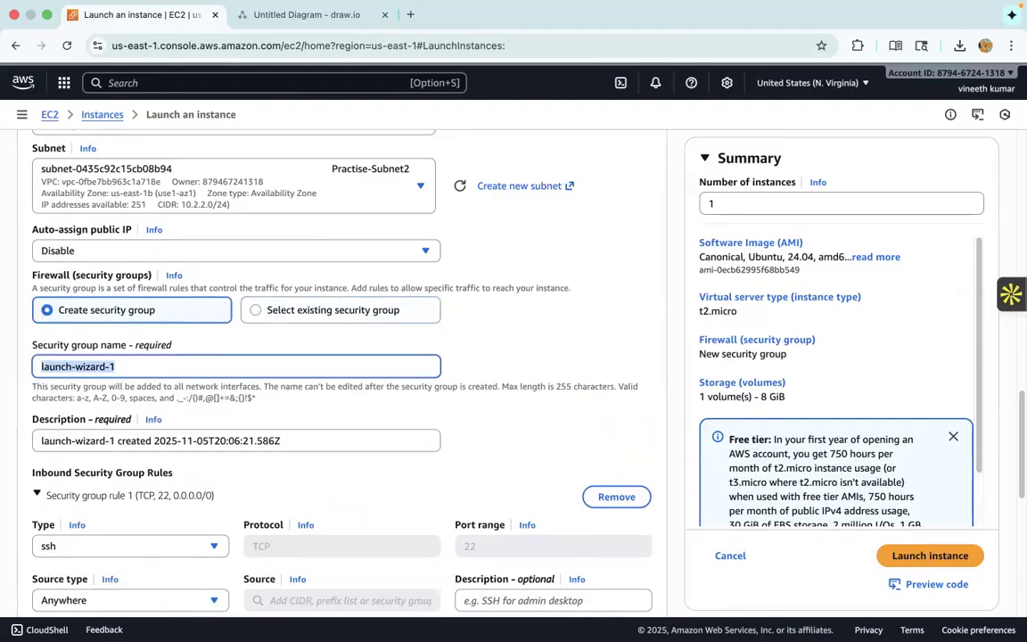
pyautogui.write('SG-2')
pyautogui.scroll(-3, 170, 434)
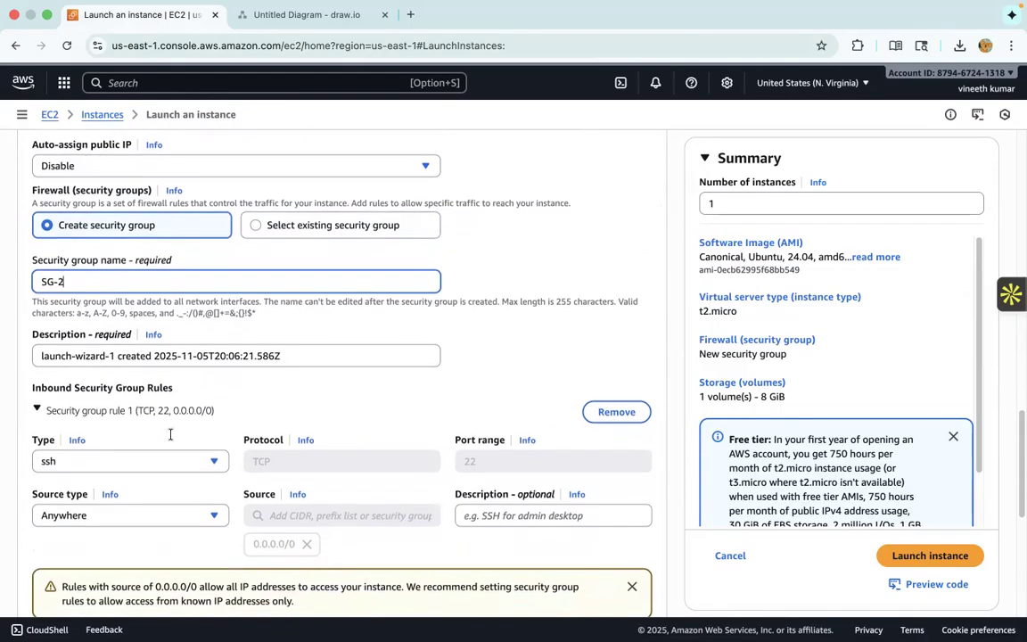
pyautogui.press('Tab')
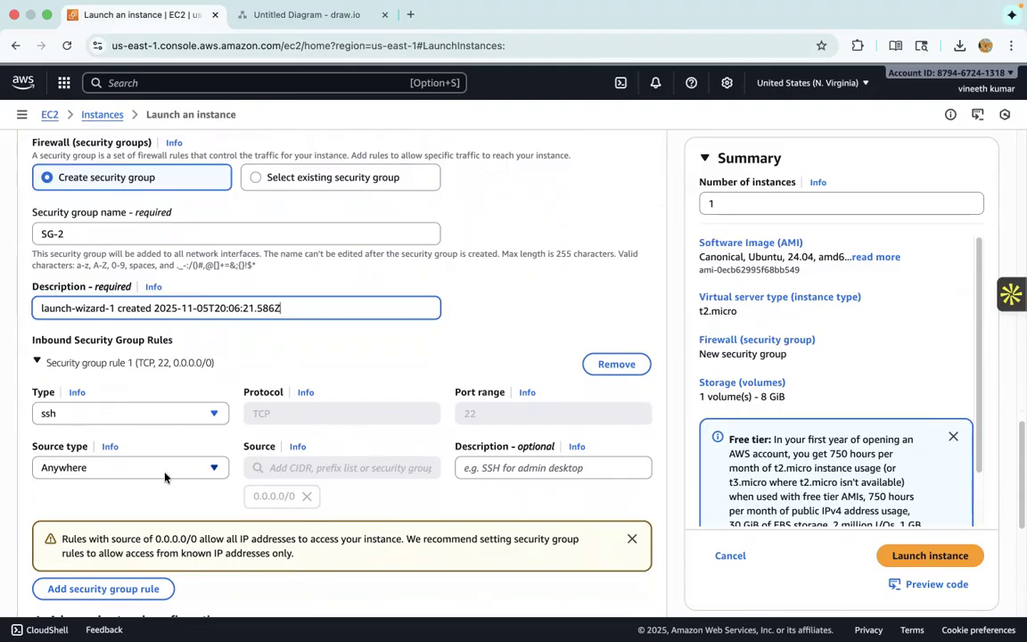
pyautogui.click(632, 539)
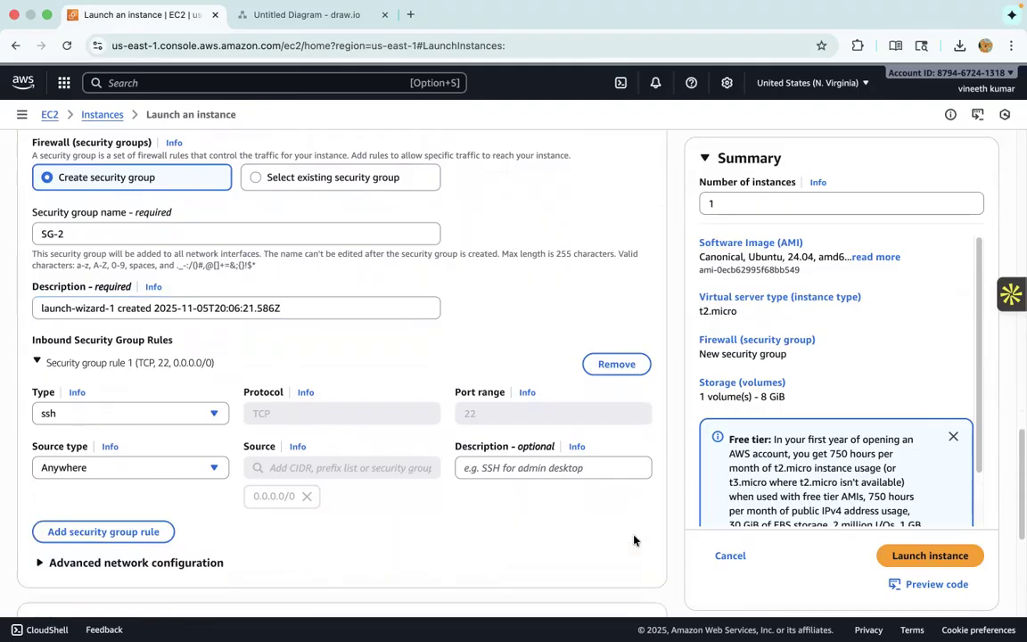
# - Keep the remaining network and storage settings and launch the Practise-Vm2 instance
pyautogui.scroll(-3, 466, 458)
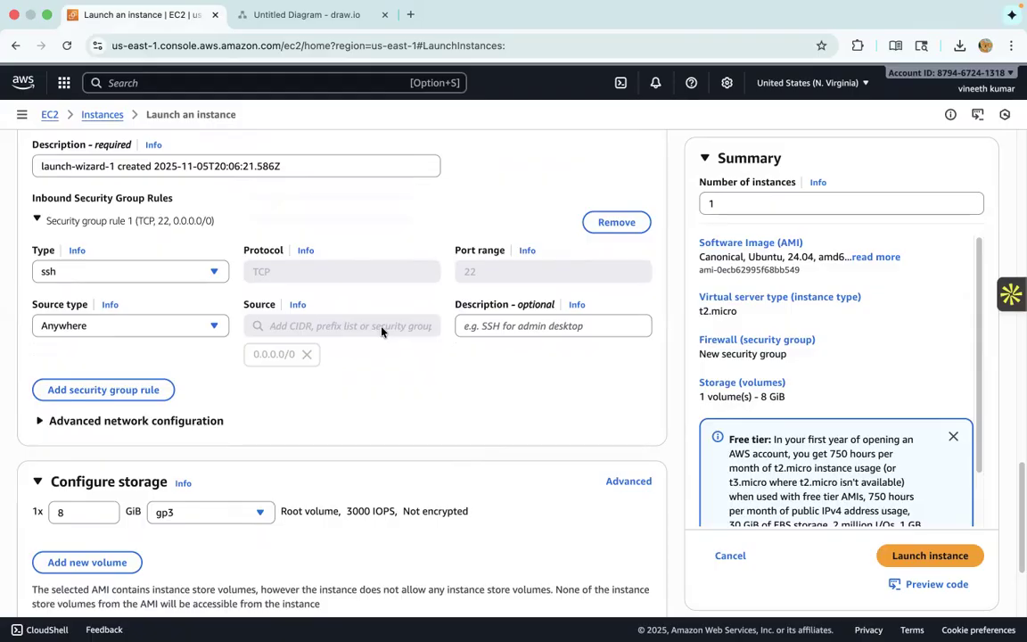
pyautogui.scroll(-4, 377, 496)
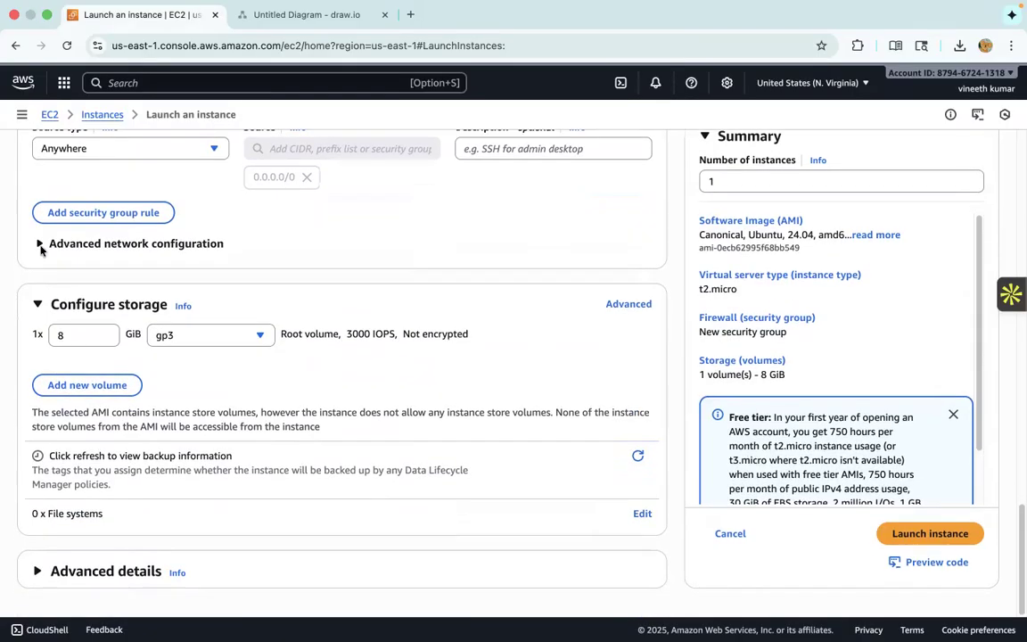
pyautogui.click(930, 533)
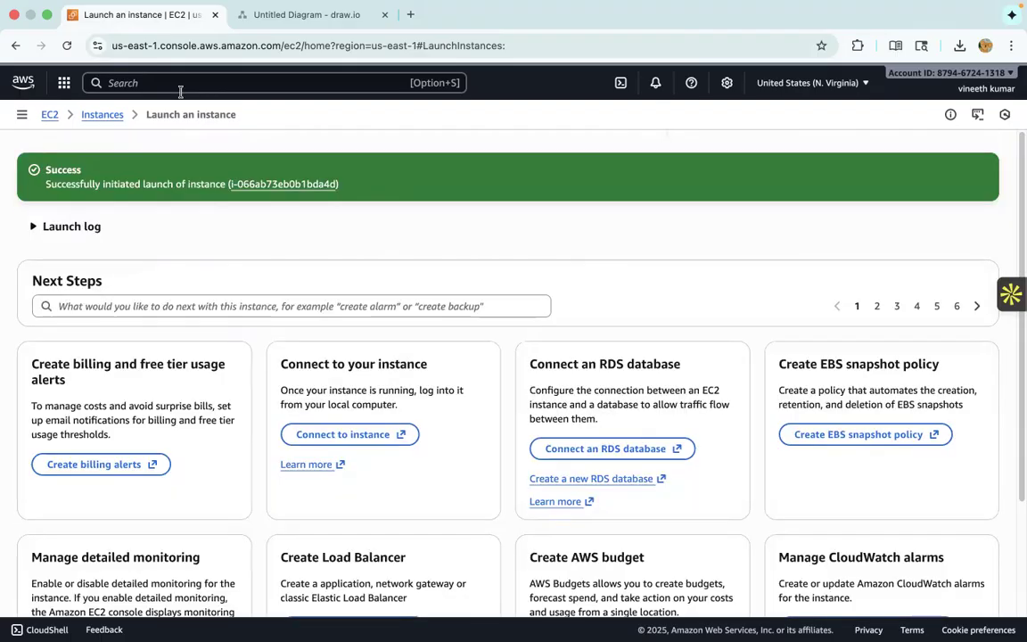
# - Go back to the instances list, filter it to running instances and refresh it to check both Practise machines
pyautogui.click(119, 116)
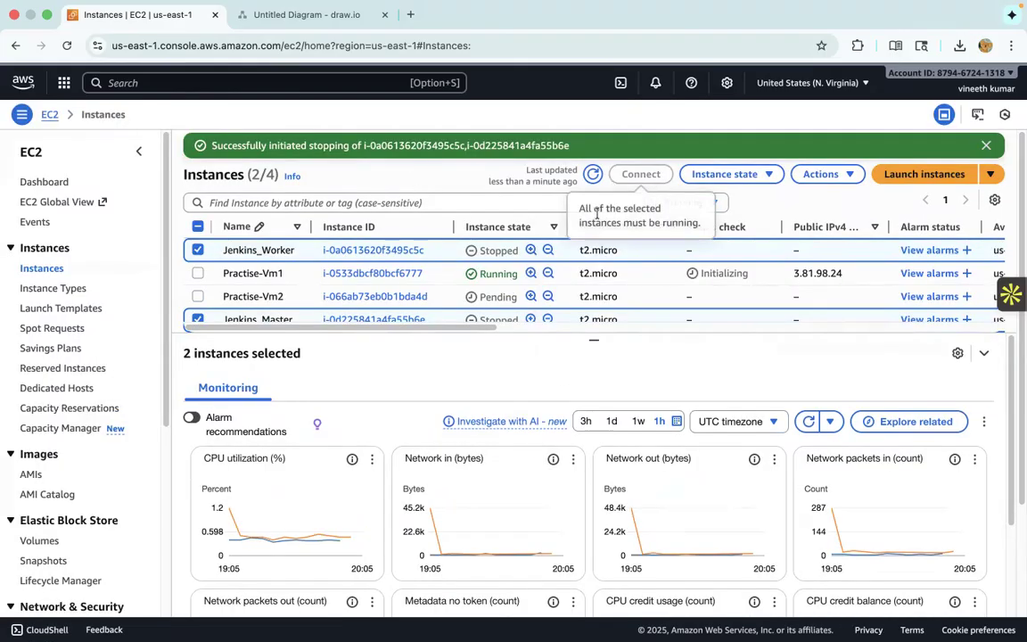
pyautogui.click(687, 203)
pyautogui.click(685, 249)
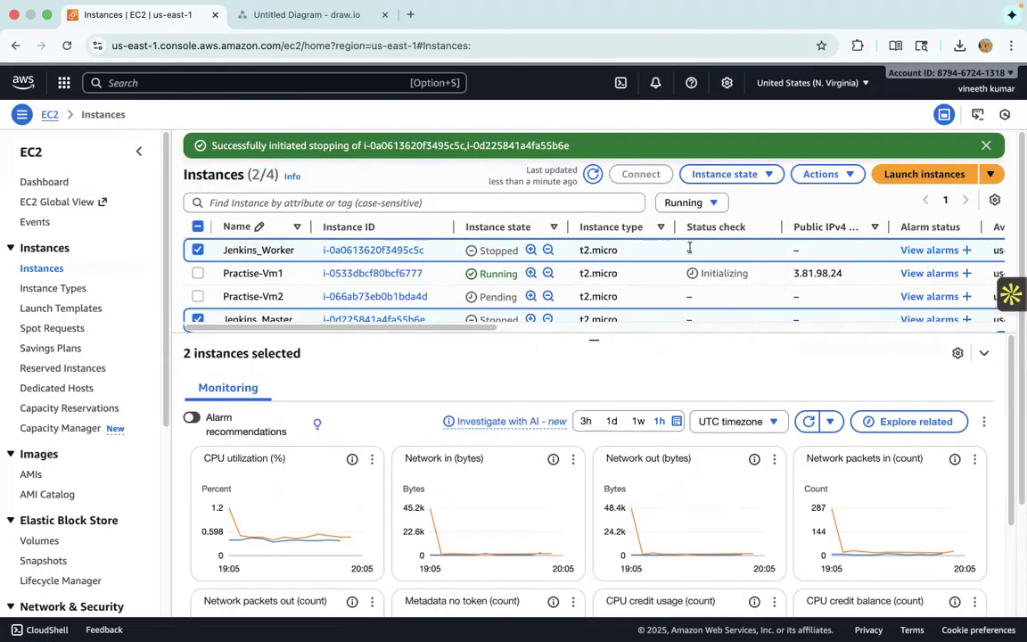
pyautogui.click(592, 175)
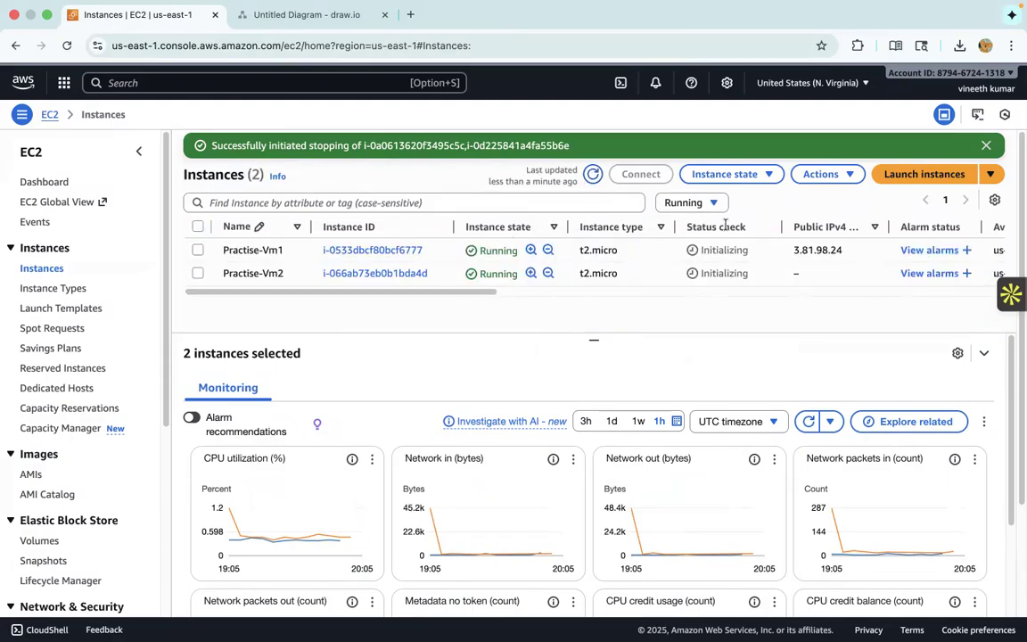
pyautogui.click(590, 181)
# - Switch to the draw.io network diagram to review the planned architecture
pyautogui.click(296, 25)
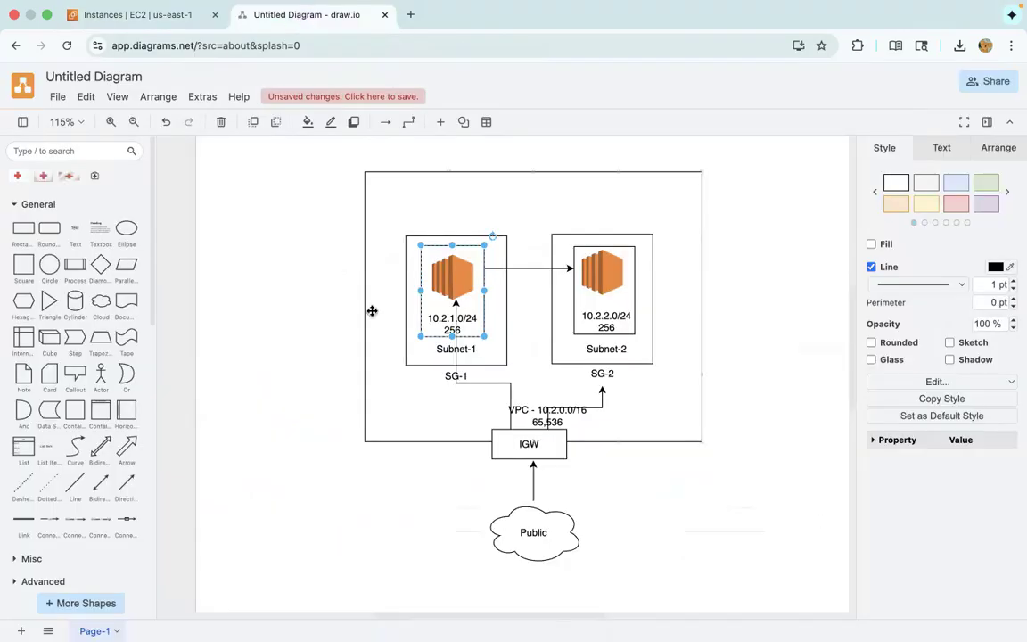
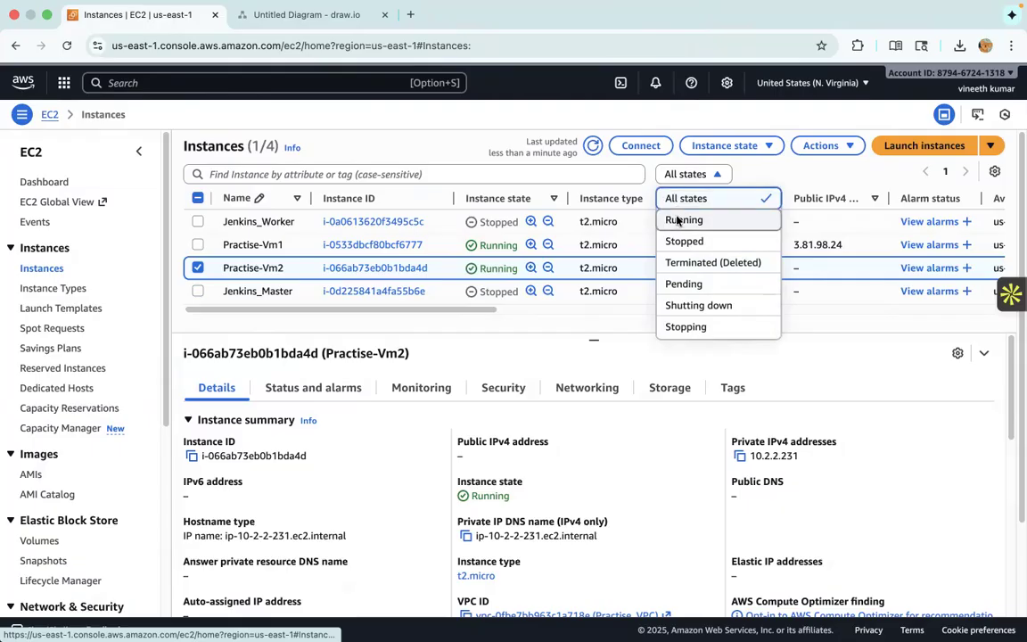
# - Open the Practise-Vm1 instance and check its private IPv4 address in the networking details
pyautogui.click(373, 221)
pyautogui.scroll(-4, 373, 232)
pyautogui.click(562, 378)
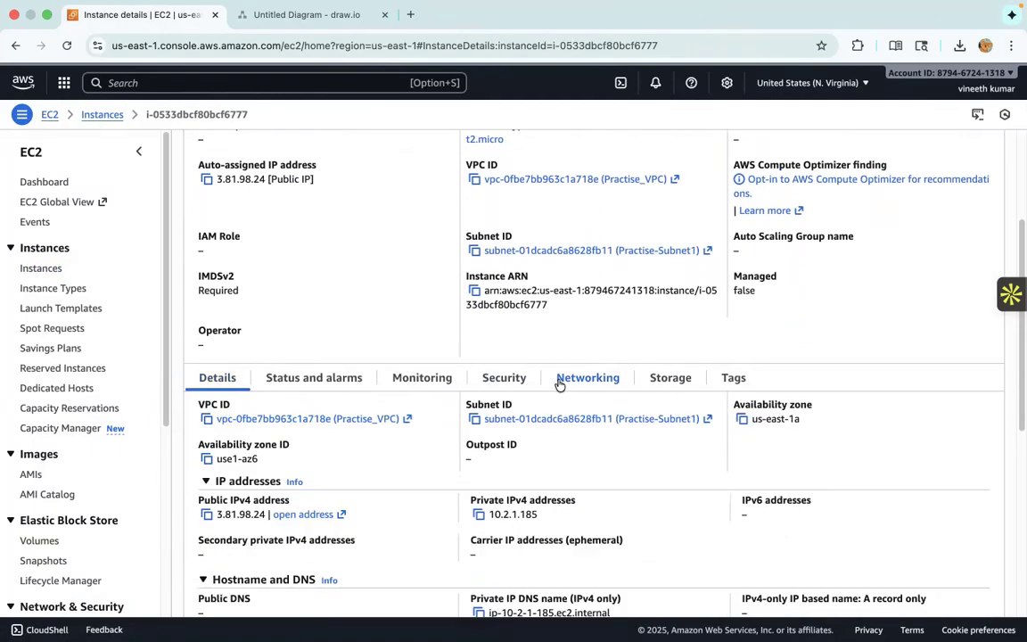
pyautogui.scroll(-2, 553, 375)
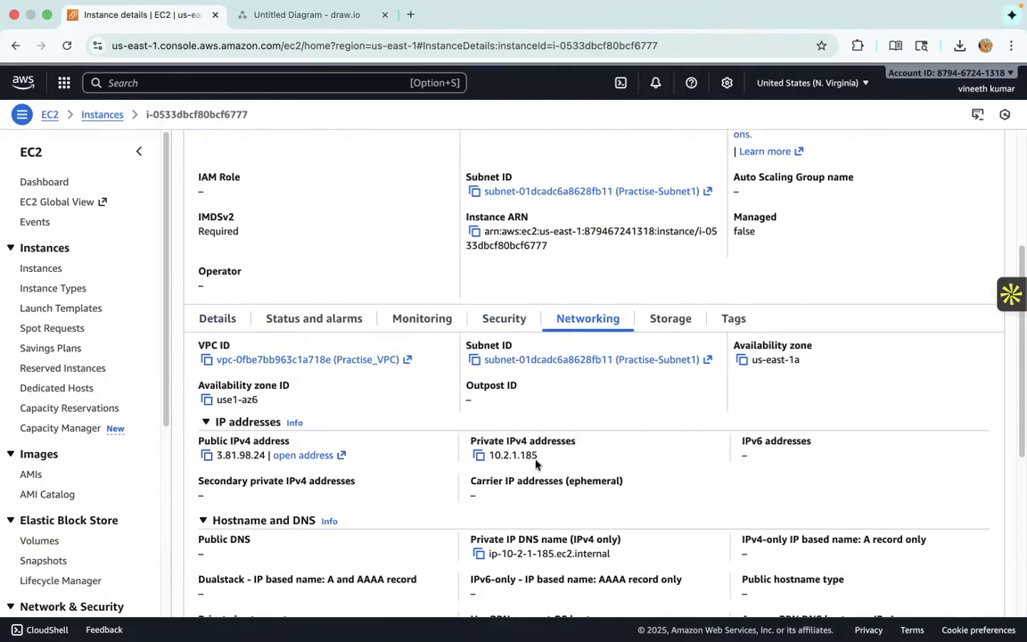
pyautogui.scroll(3, 535, 464)
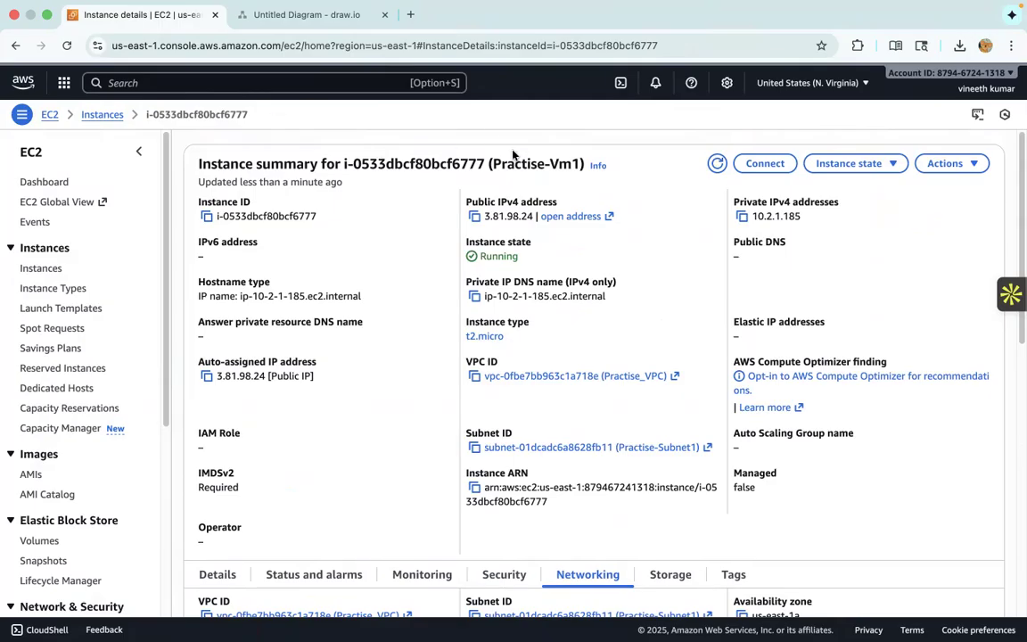
# - Copy Practise-Vm2's private IPv4 address from its networking details and compare it with the draw.io network diagram
pyautogui.click(106, 116)
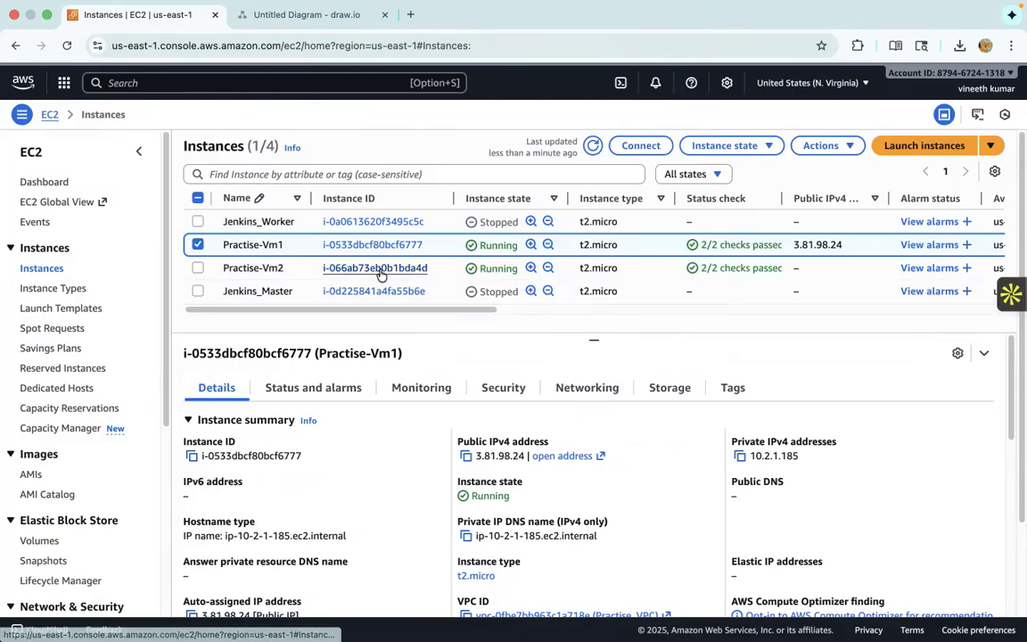
pyautogui.click(337, 267)
pyautogui.scroll(-5, 518, 394)
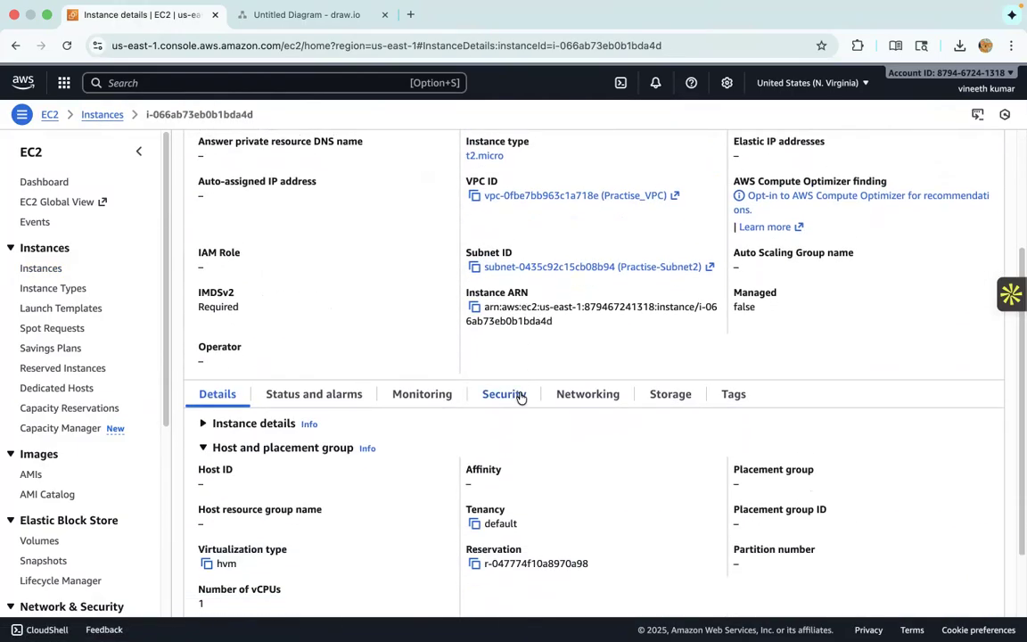
pyautogui.click(431, 397)
pyautogui.click(564, 400)
pyautogui.scroll(-2, 570, 397)
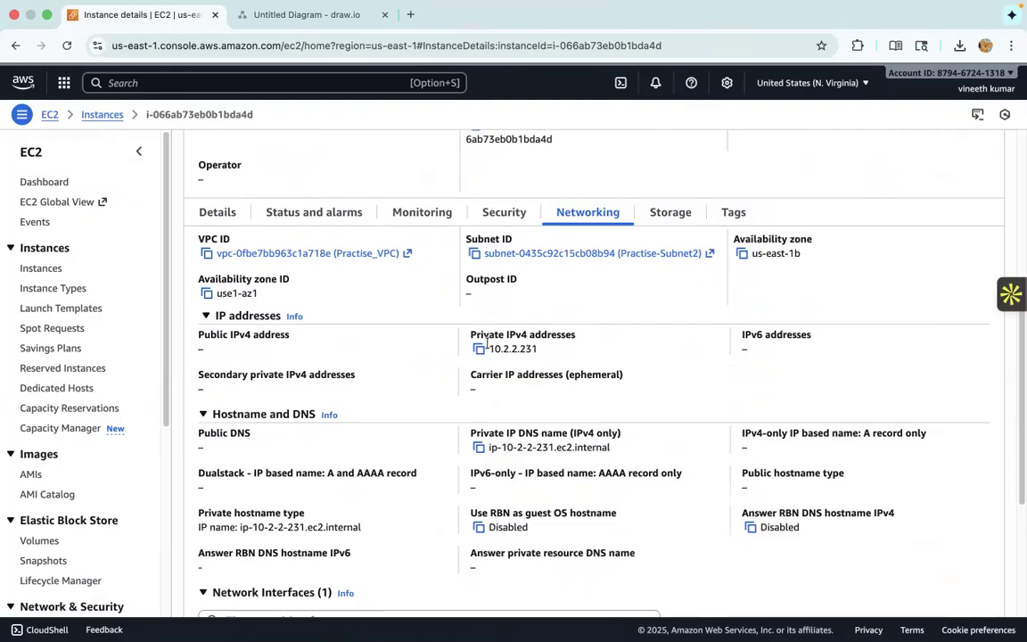
pyautogui.click(479, 349)
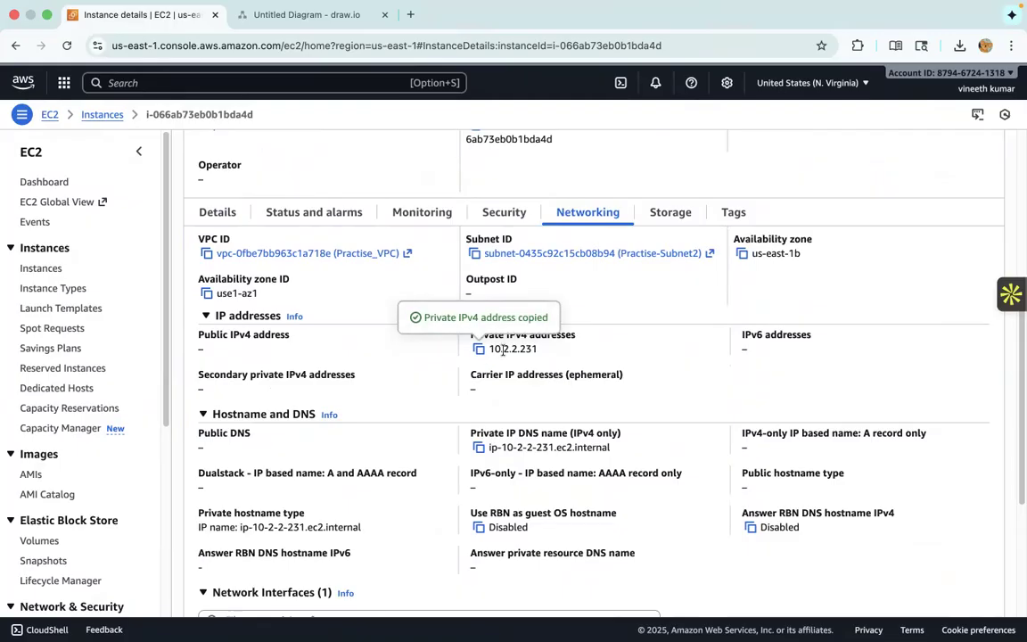
pyautogui.click(338, 16)
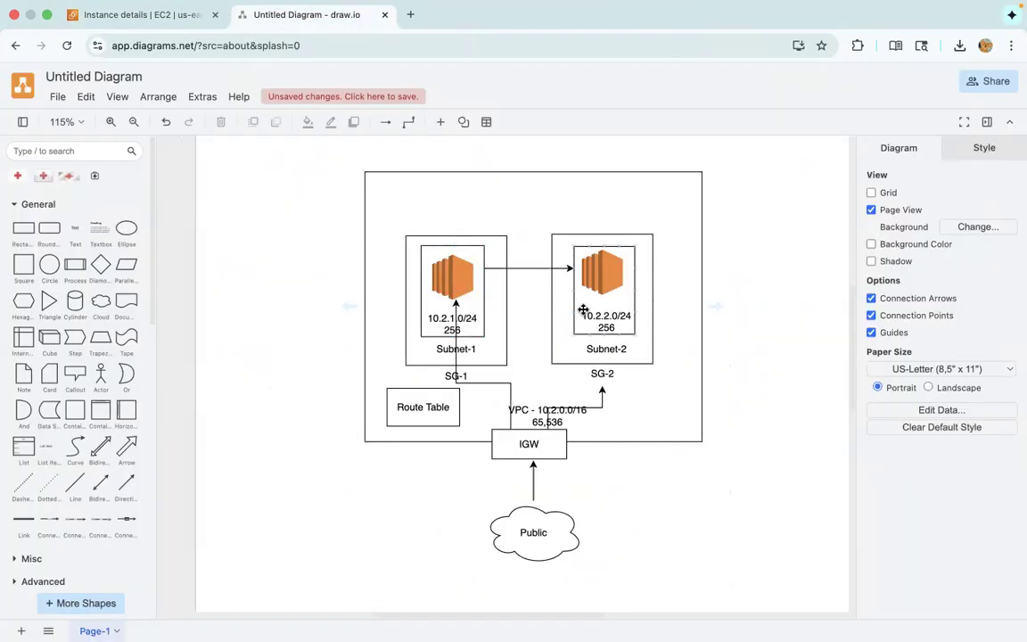
pyautogui.click(170, 15)
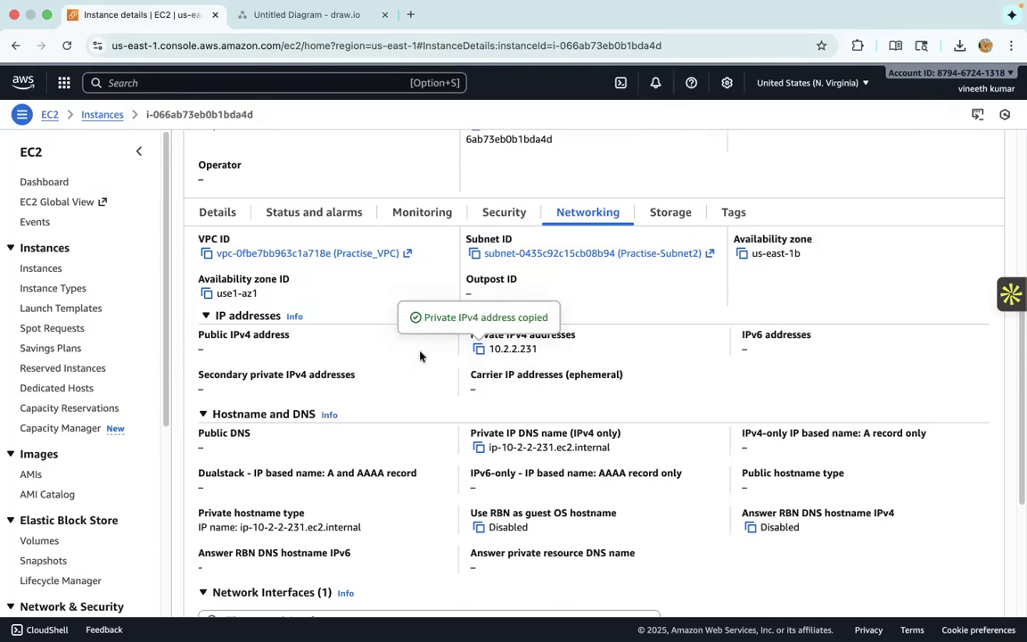
pyautogui.hotkey('ctrl', 'Left')
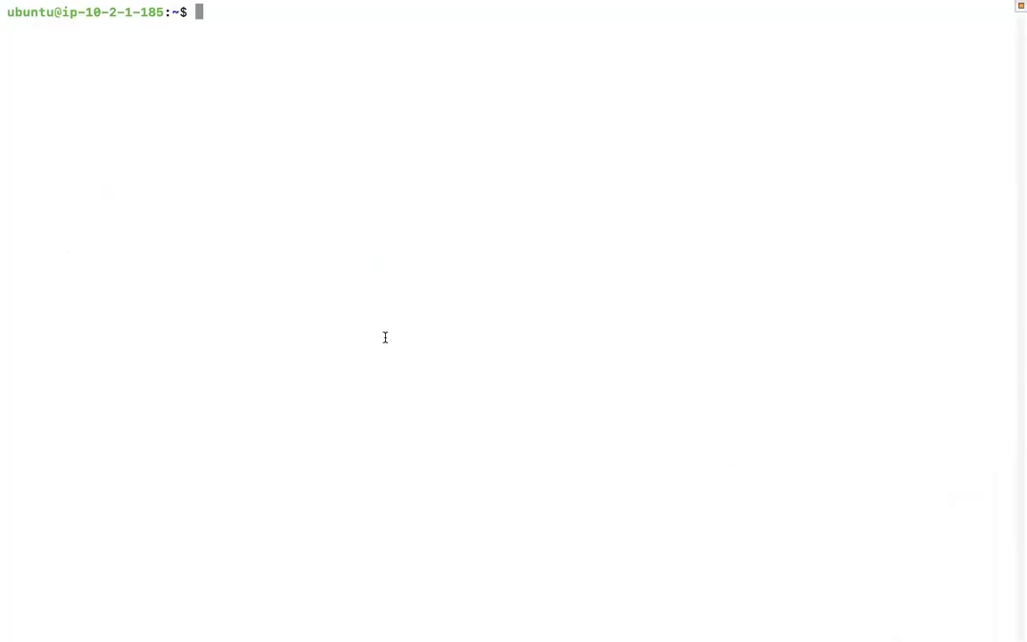
pyautogui.write('ssh ubut')
pyautogui.press('BackSpace')
pyautogui.press('BackSpace')
pyautogui.moveTo(64, 11); pyautogui.dragTo(162, 13)
pyautogui.click(288, 36)
pyautogui.write('untu@')
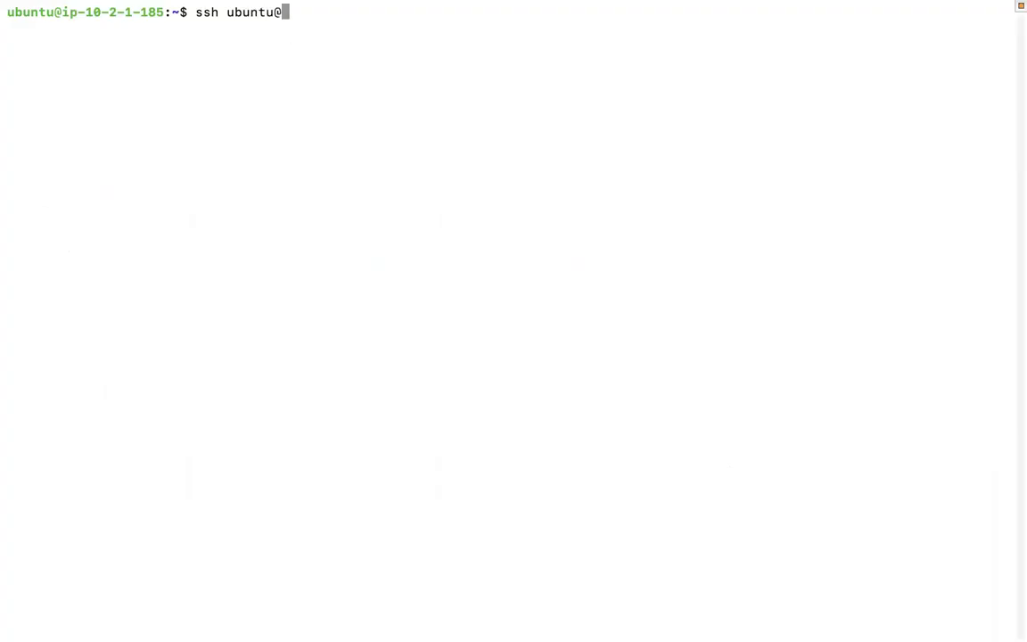
pyautogui.hotkey('ctrl', 'Right')
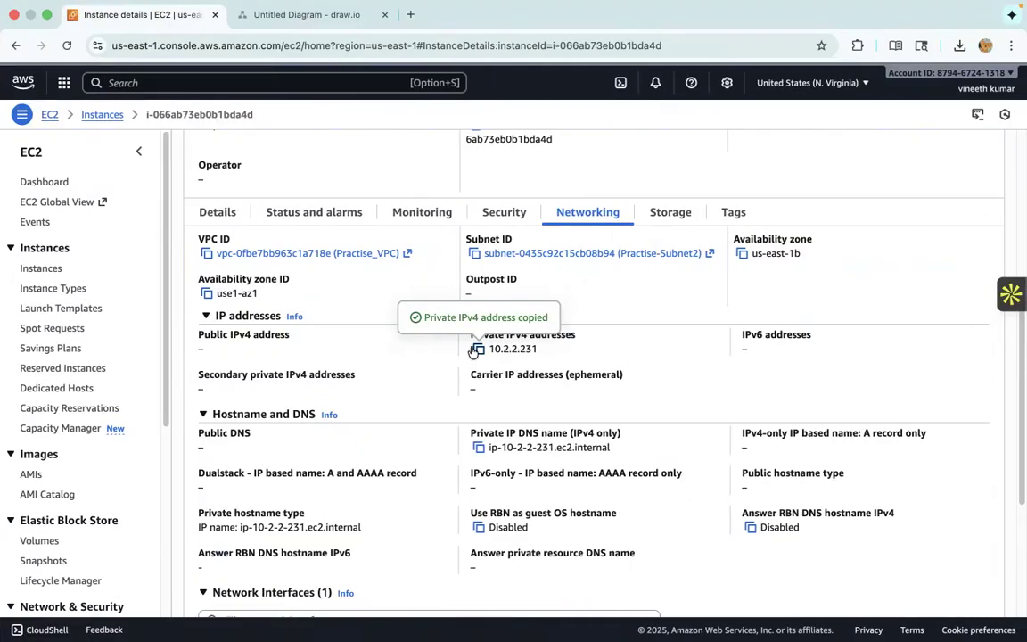
pyautogui.hotkey('ctrl', 'Left')
pyautogui.rightClick(317, 168)
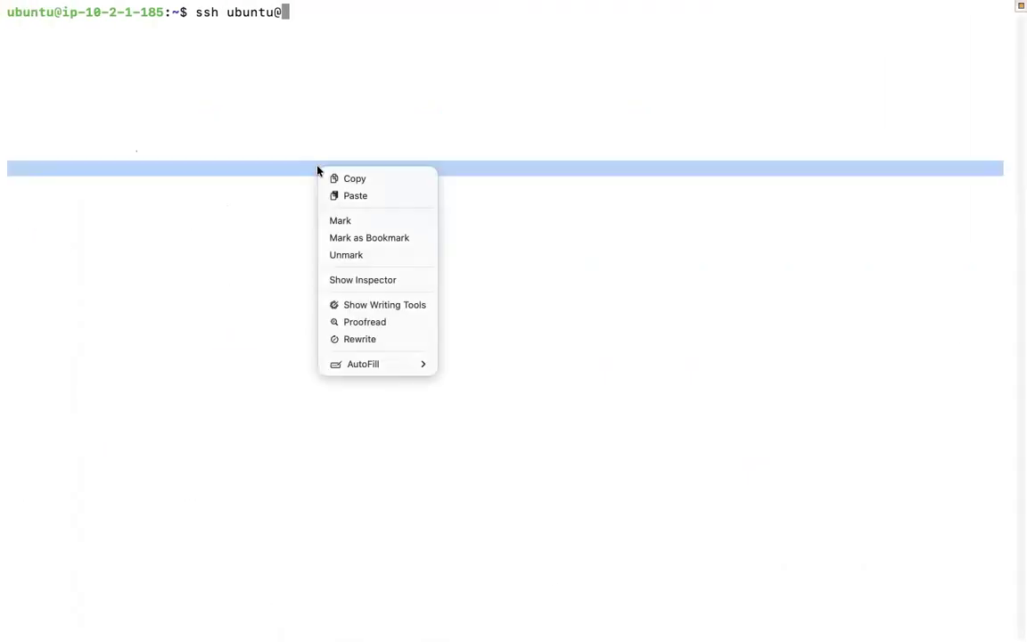
pyautogui.click(352, 195)
# - Run the SSH command to Practise-Vm2, accept the host key with yes, and try the connection again
pyautogui.press('Return')
pyautogui.write('yes')
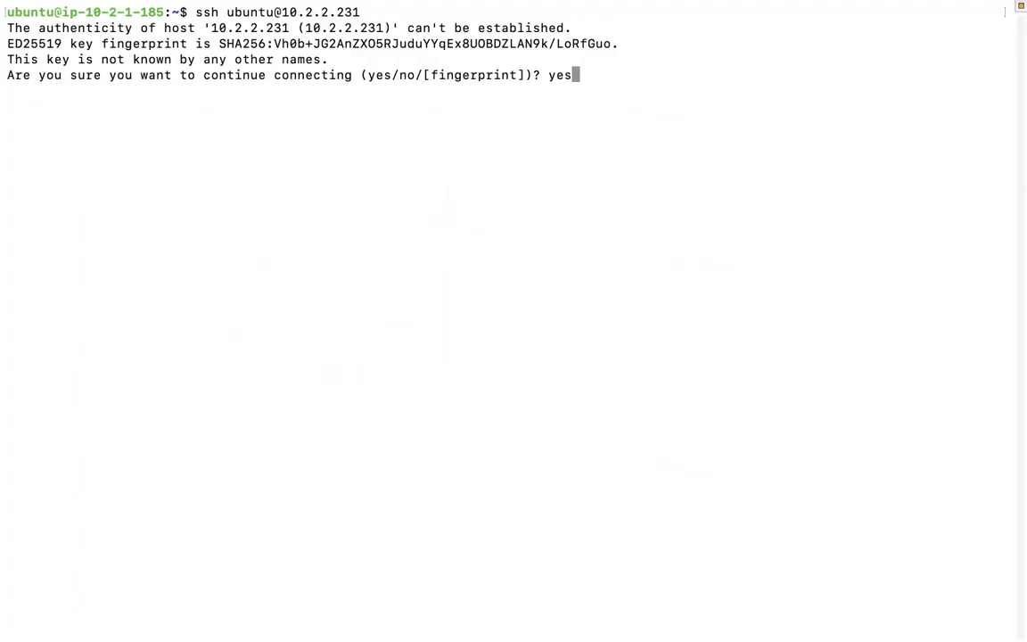
pyautogui.press('Return')
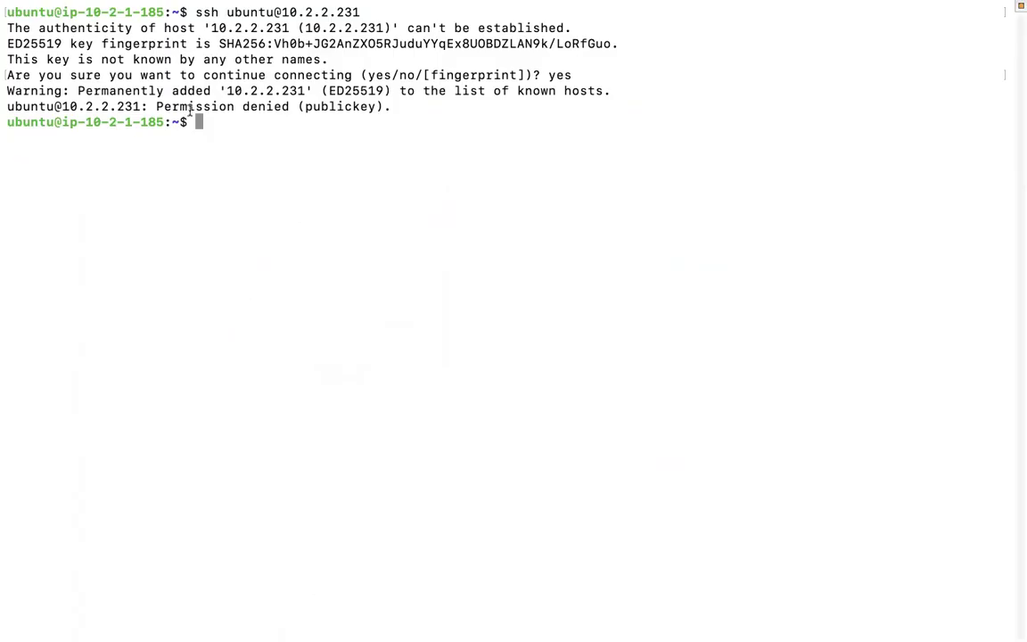
pyautogui.press('Up')
pyautogui.press('Return')
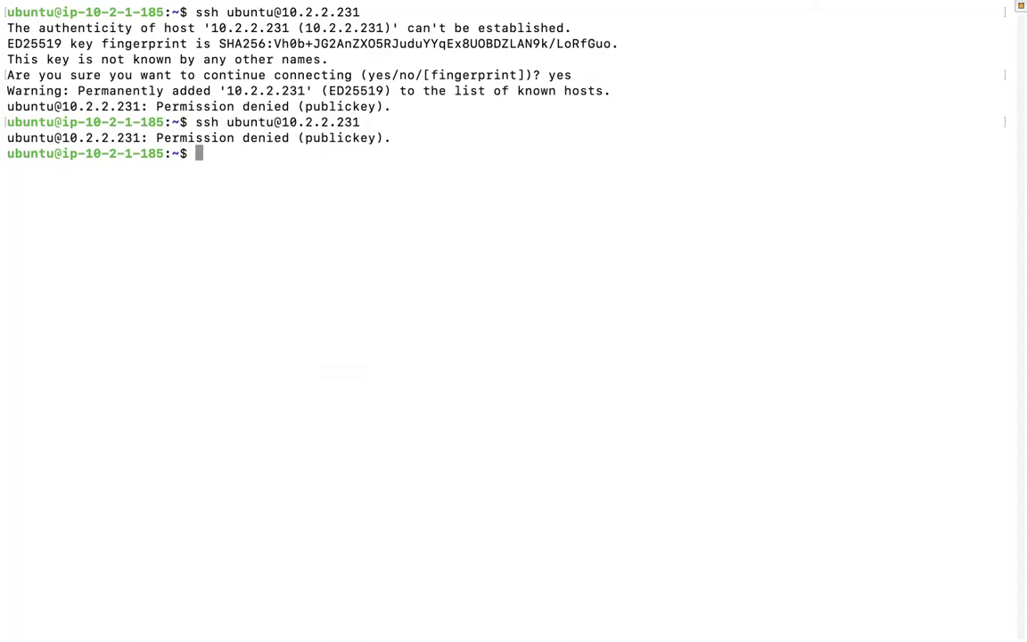
# - Return to Practise-Vm2 in the AWS console and open its security group SG-2 in a new browser tab
pyautogui.hotkey('ctrl', 'Right')
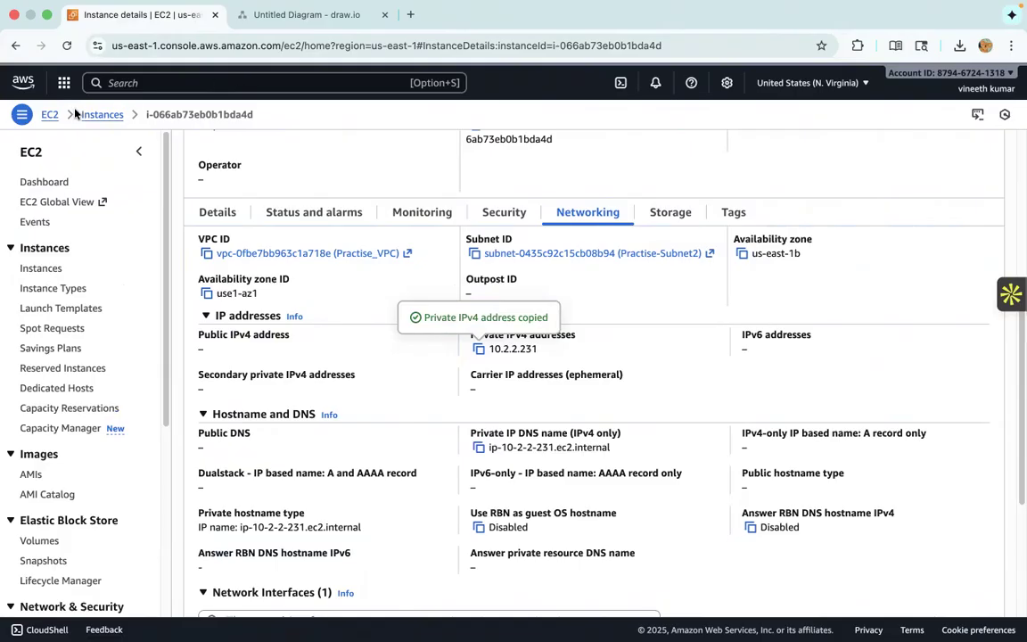
pyautogui.scroll(5, 74, 114)
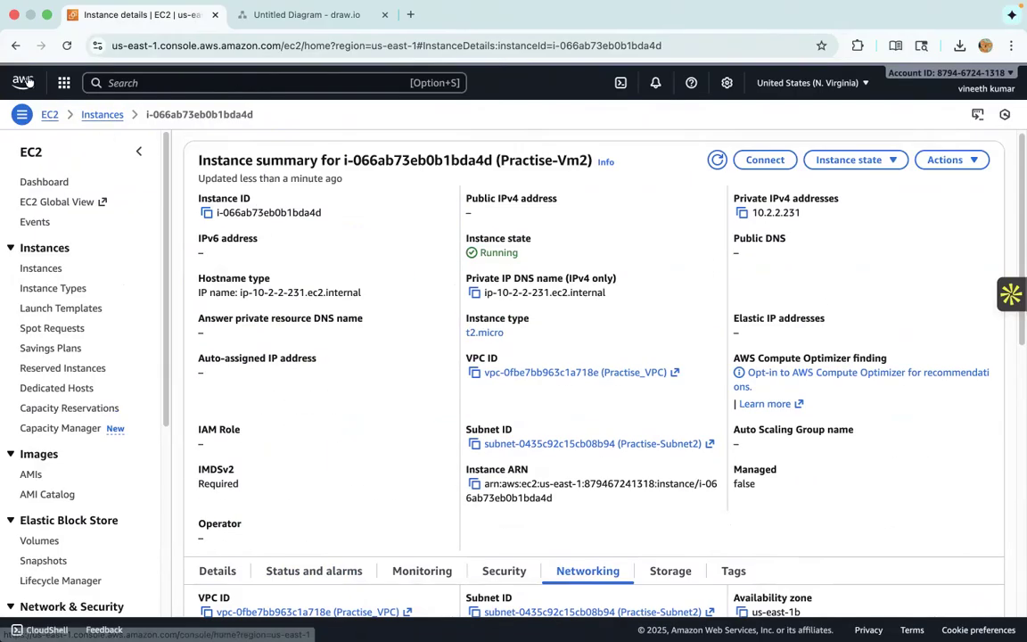
pyautogui.scroll(-1, 562, 442)
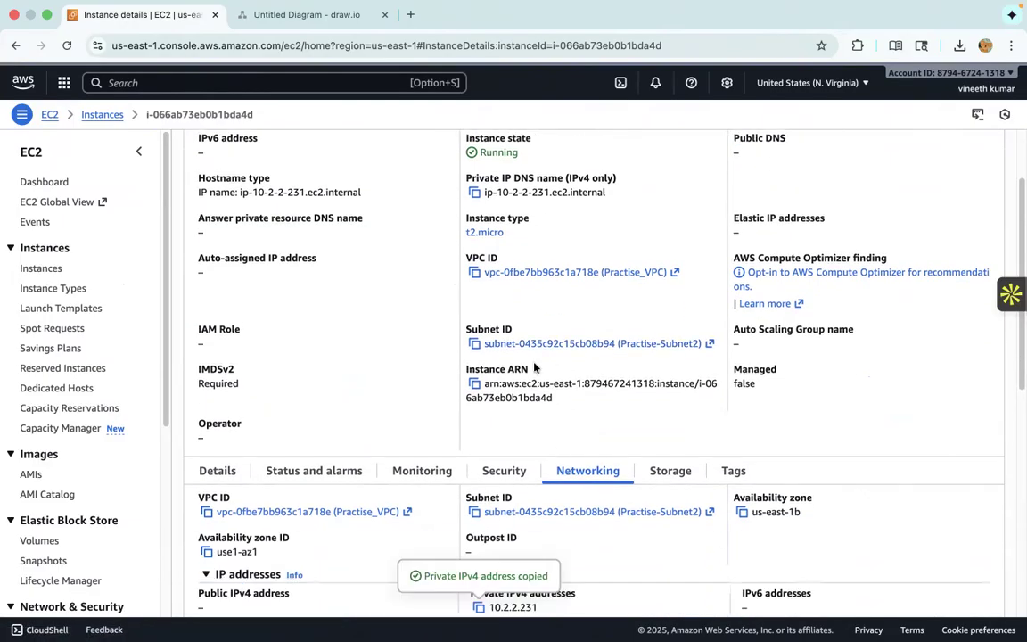
pyautogui.scroll(-2, 526, 370)
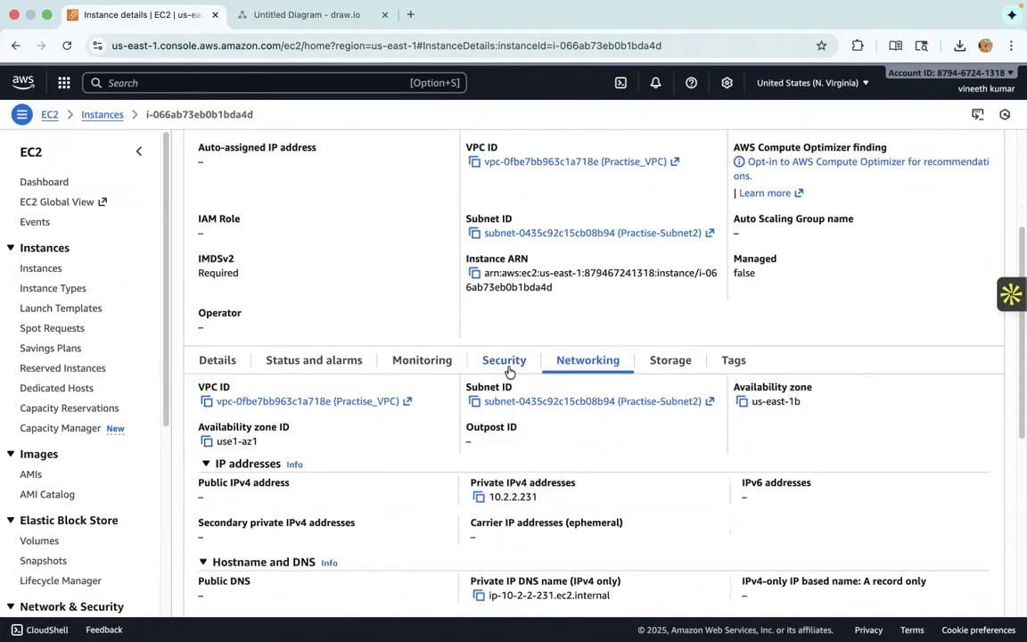
pyautogui.click(507, 364)
pyautogui.scroll(-2, 294, 339)
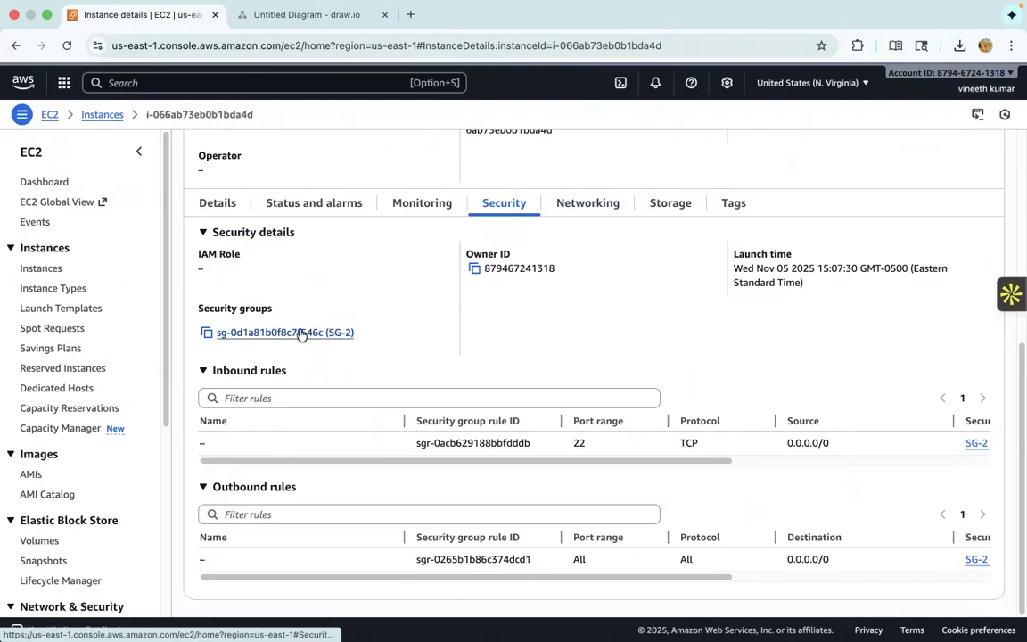
pyautogui.rightClick(302, 333)
pyautogui.click(393, 314)
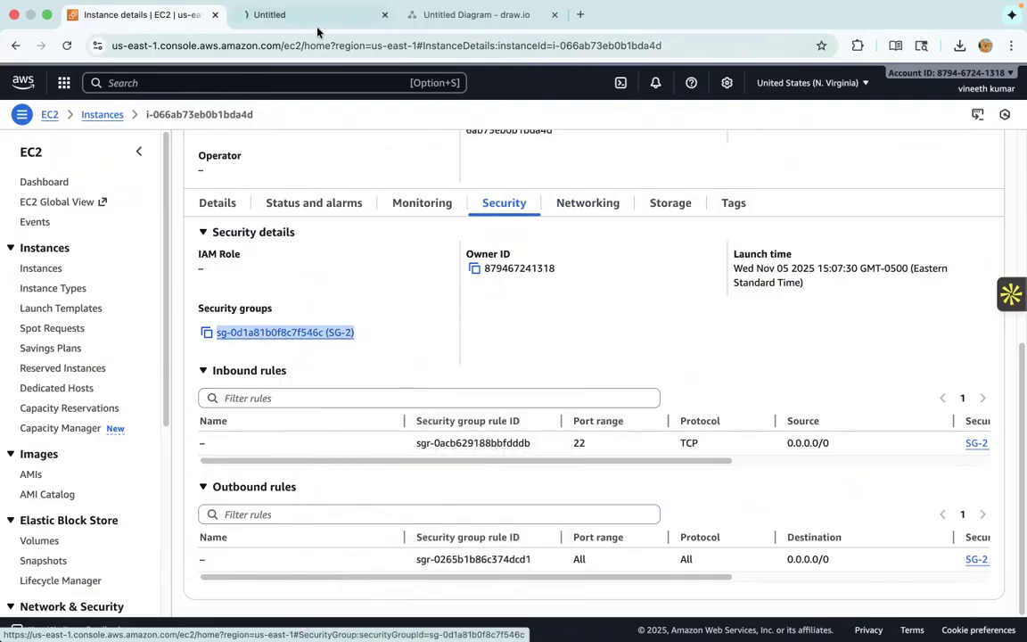
pyautogui.click(304, 24)
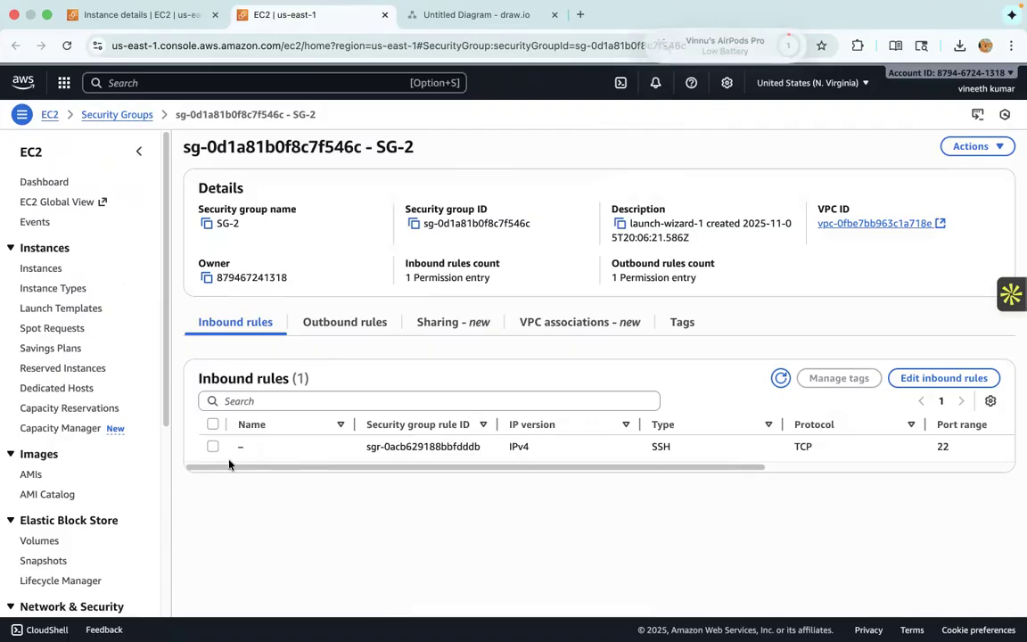
# - Start editing SG-2's inbound rules and add a second rule of type All traffic
pyautogui.click(942, 382)
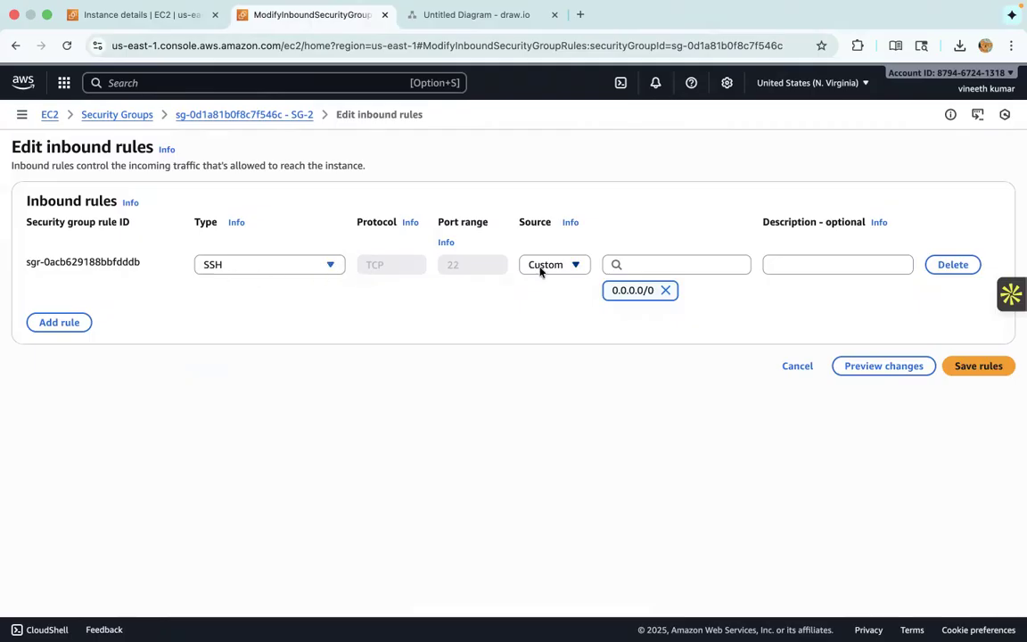
pyautogui.click(579, 270)
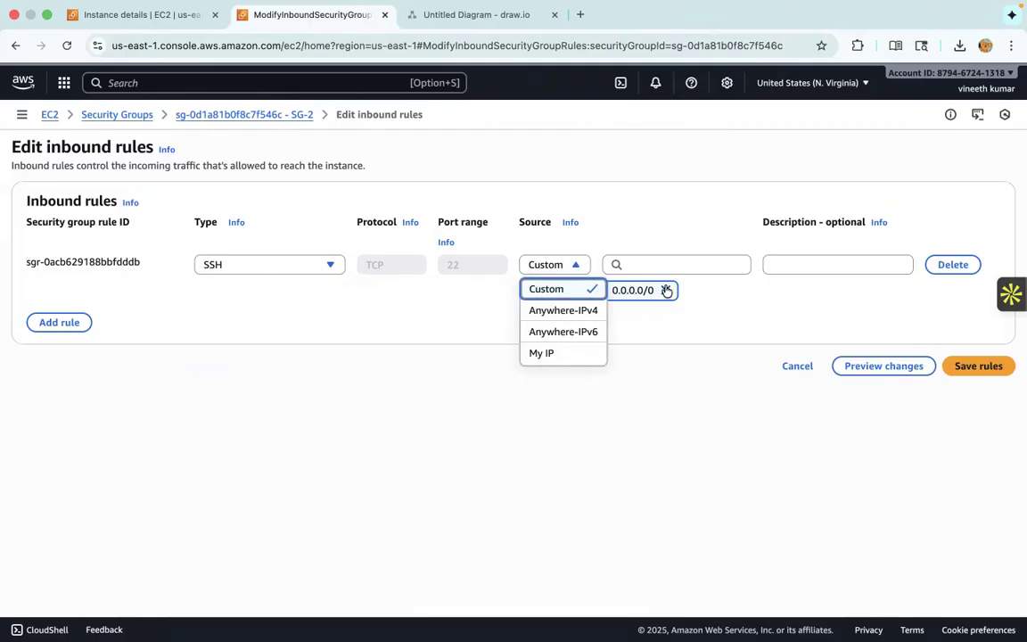
pyautogui.click(61, 361)
pyautogui.click(64, 322)
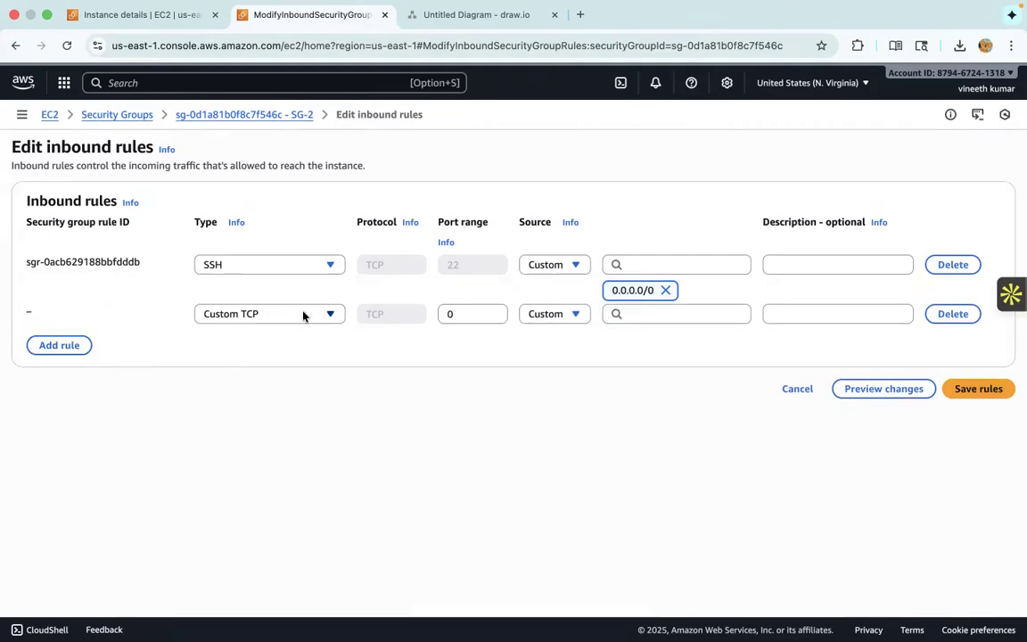
pyautogui.click(303, 315)
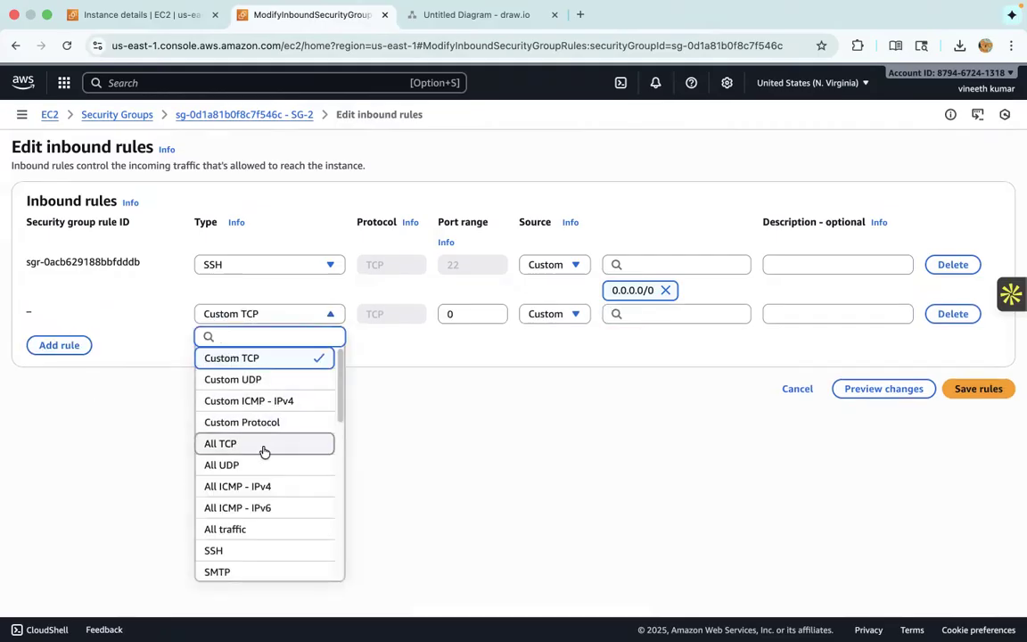
pyautogui.click(244, 528)
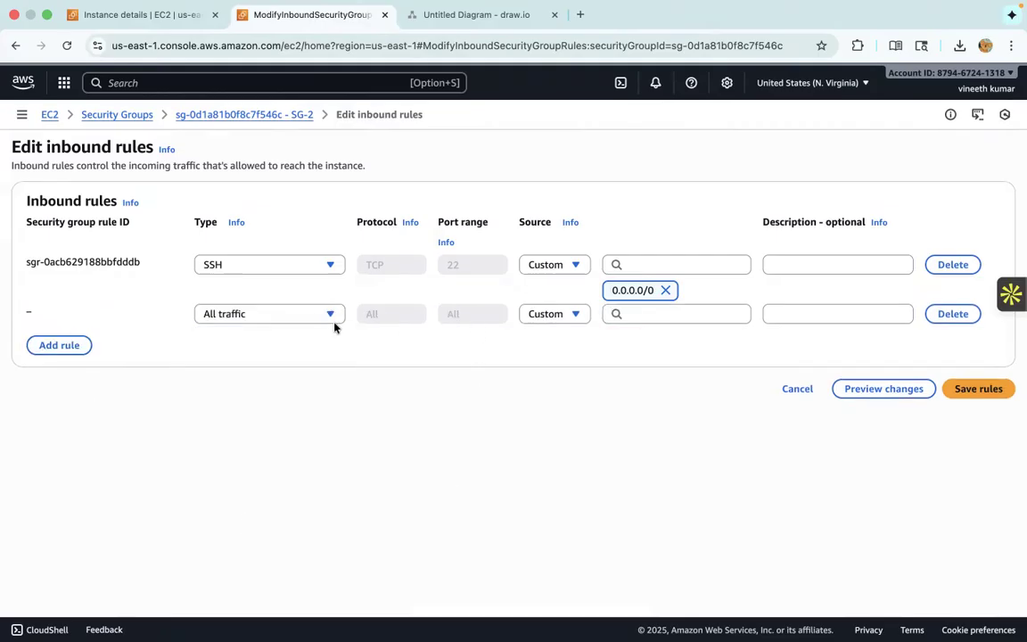
pyautogui.click(544, 317)
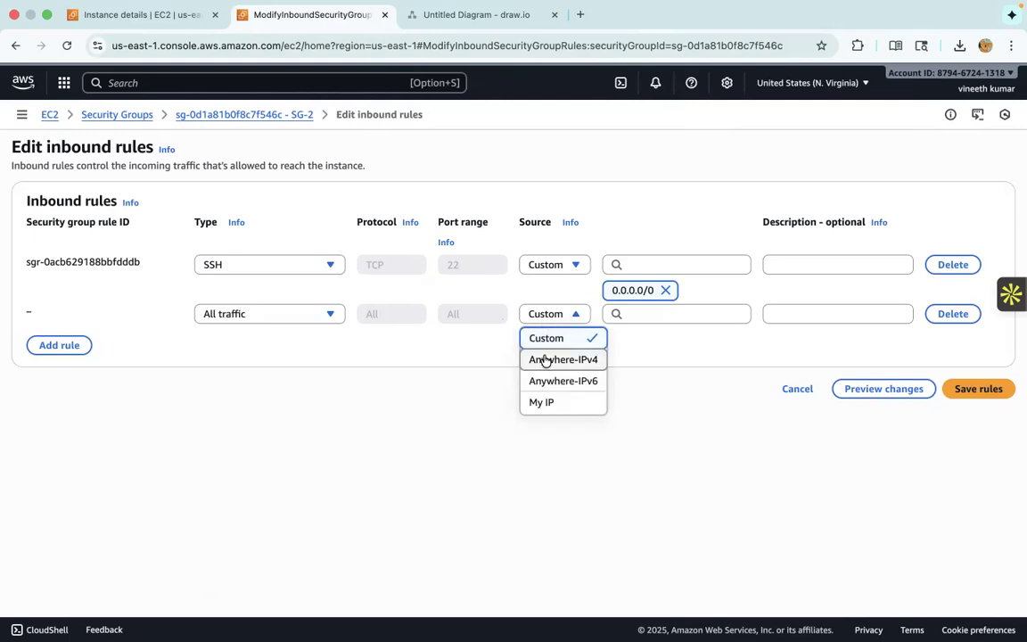
pyautogui.click(543, 401)
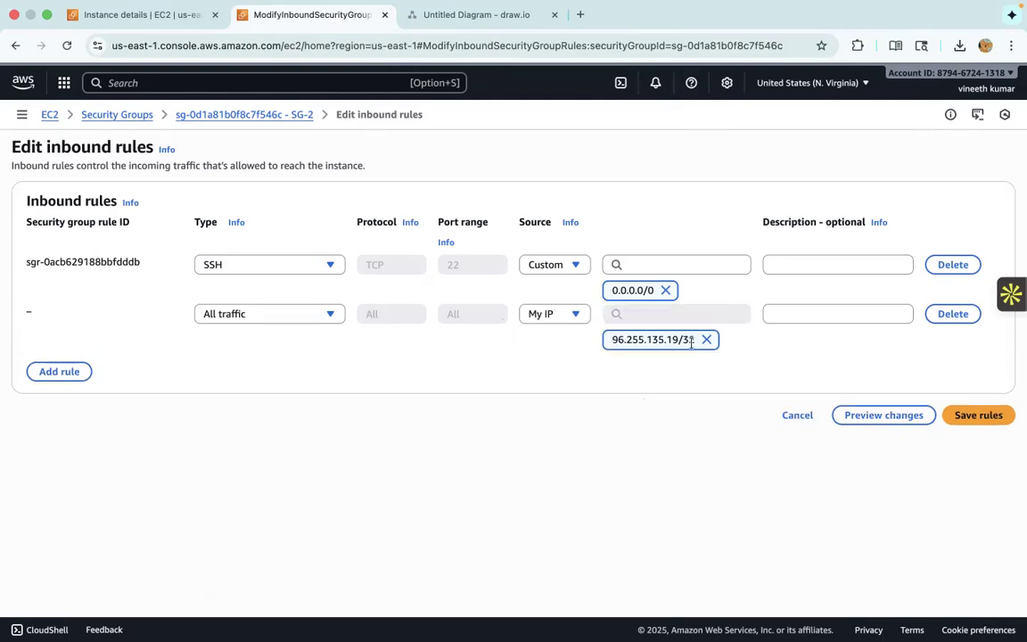
pyautogui.click(709, 345)
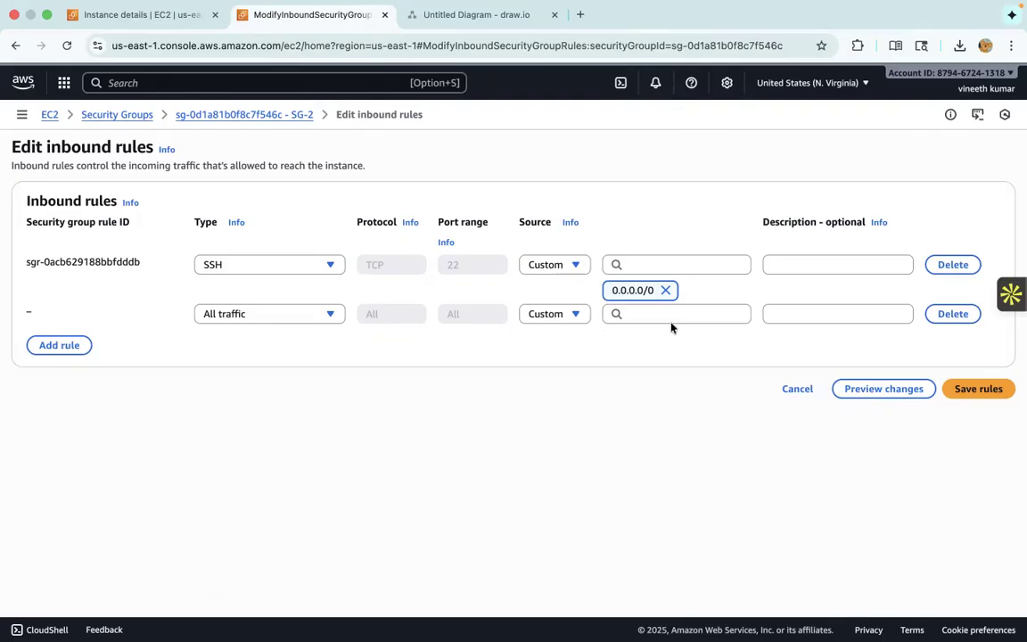
# - Leave the new rule's source empty, go back to the instances list and filter it to running instances
pyautogui.click(672, 317)
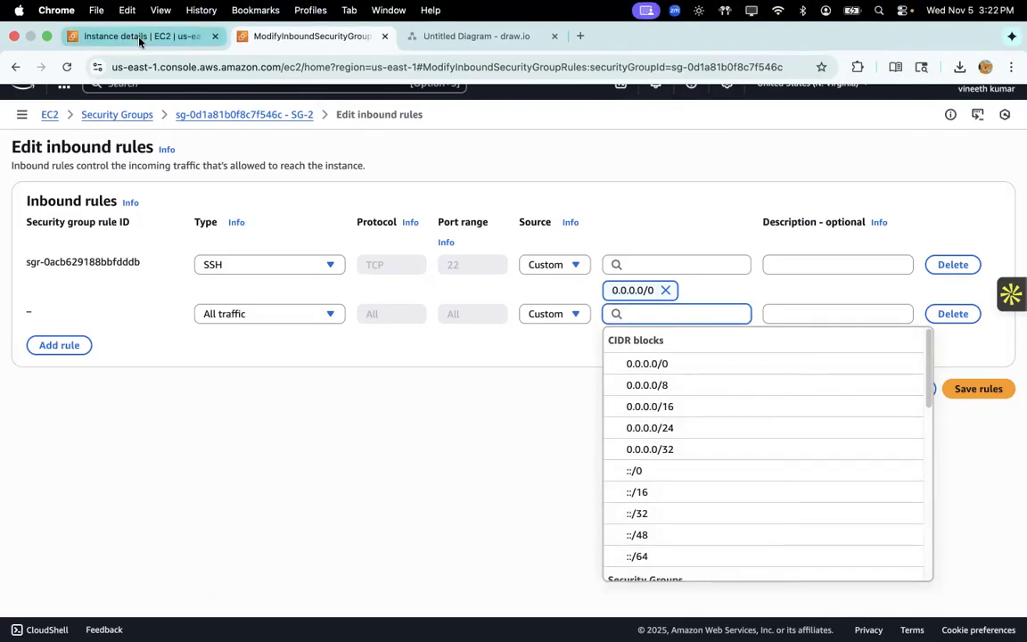
pyautogui.click(140, 38)
pyautogui.scroll(5, 385, 436)
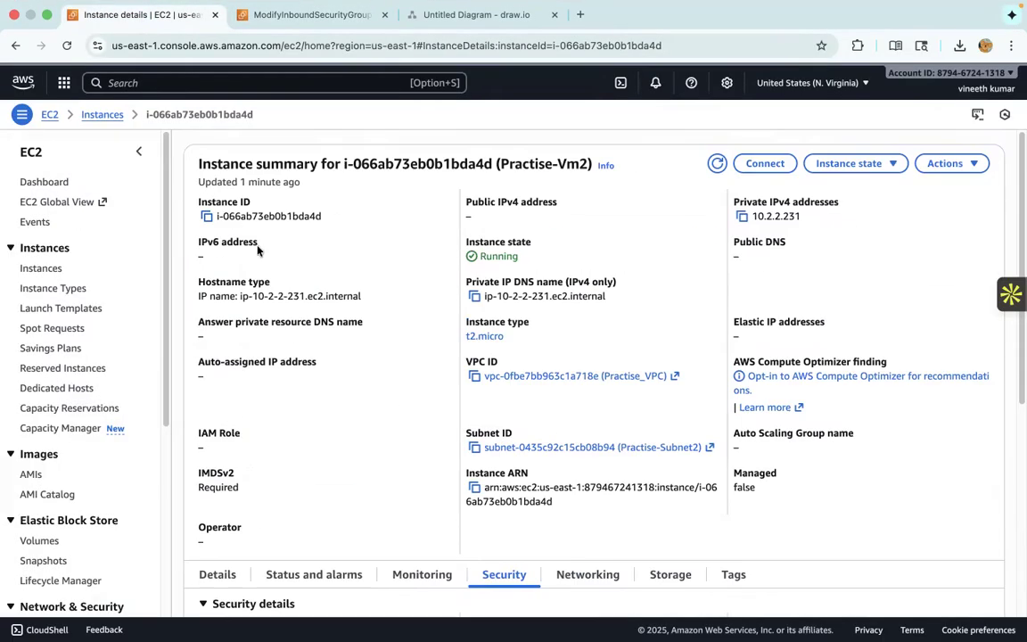
pyautogui.click(105, 115)
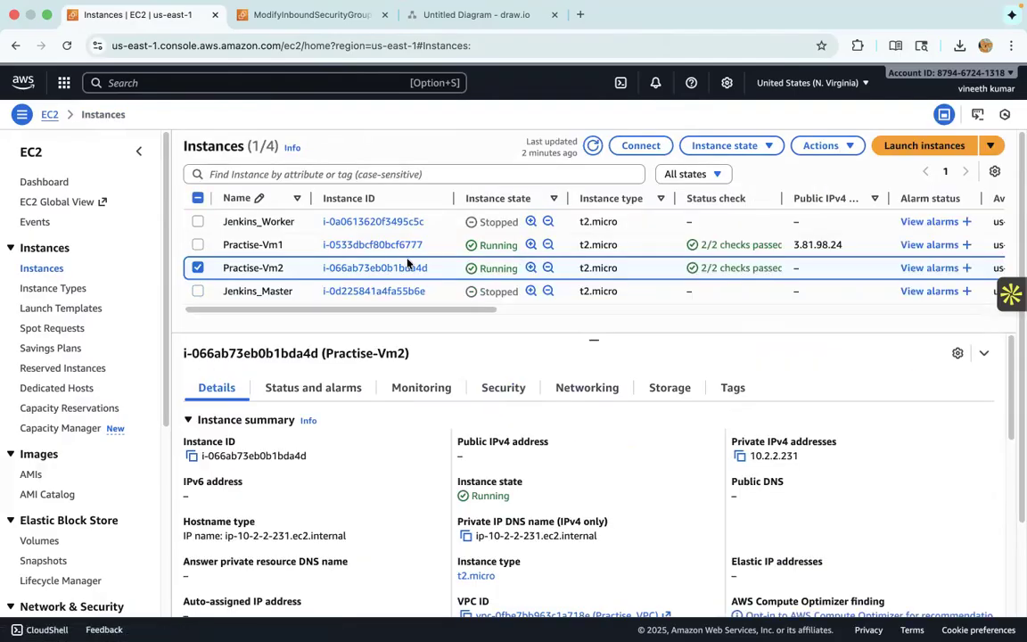
pyautogui.click(692, 173)
pyautogui.click(701, 214)
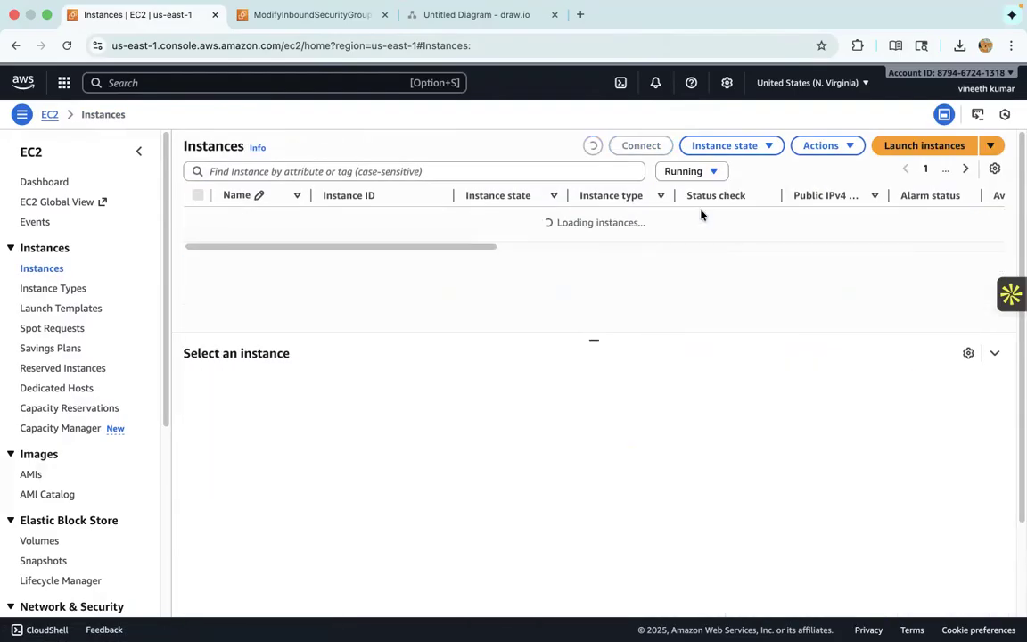
# - Open the Practise-Vm1 instance and copy its private IPv4 address from the networking details
pyautogui.click(352, 222)
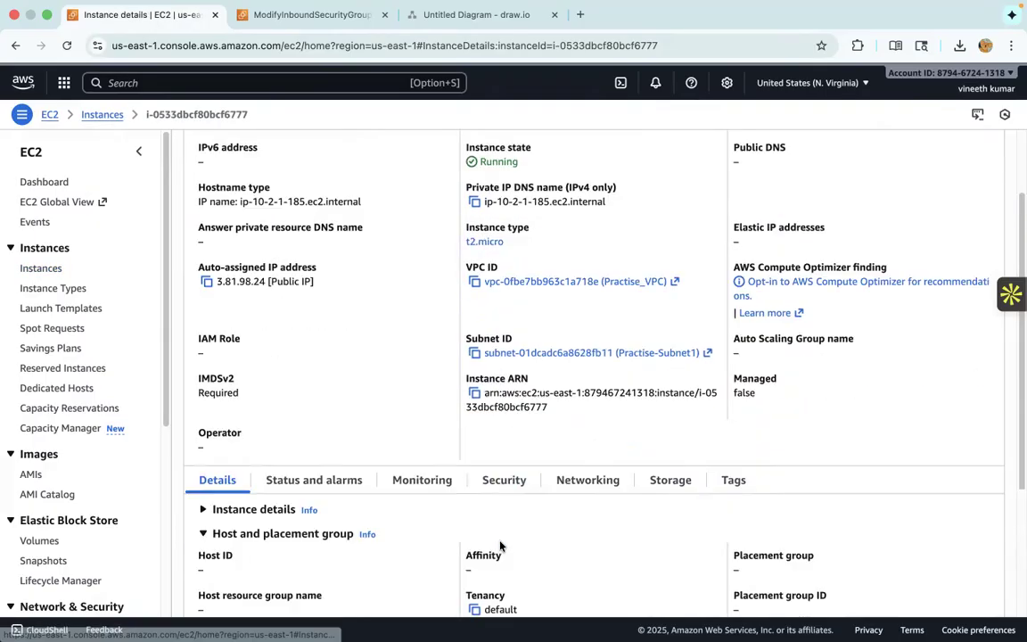
pyautogui.scroll(-4, 500, 545)
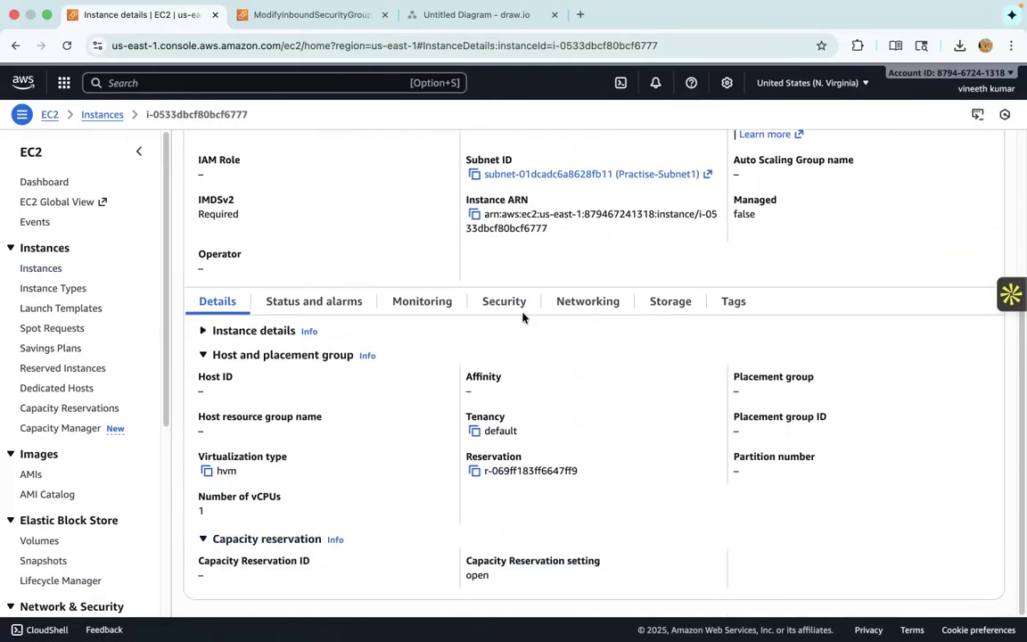
pyautogui.click(595, 302)
pyautogui.click(479, 439)
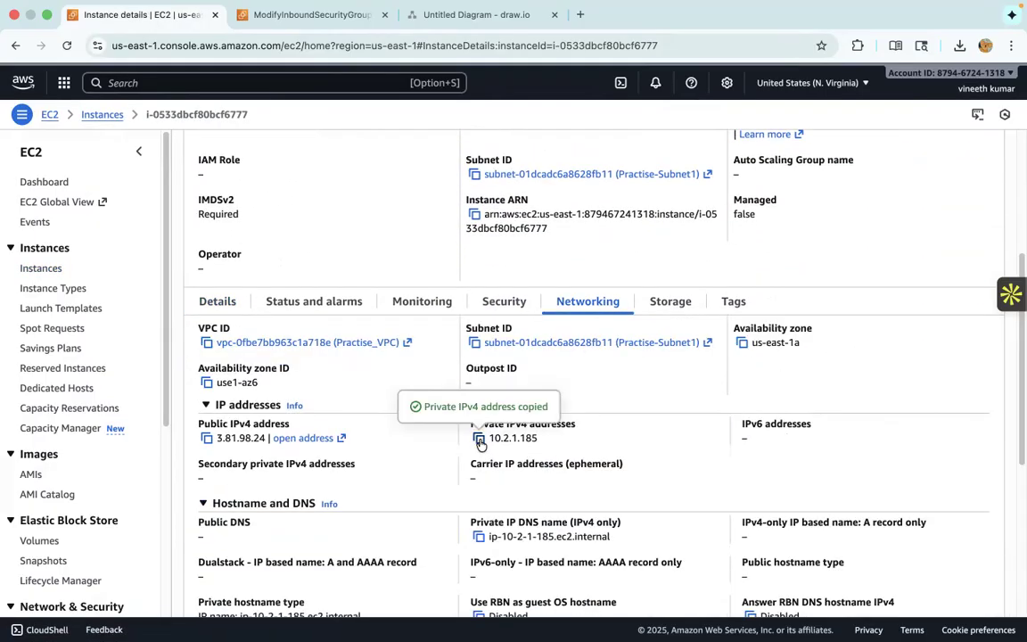
# - Set the source of SG-2's new All traffic rule to 10.2.1.185/24 and save the inbound rules
pyautogui.click(307, 15)
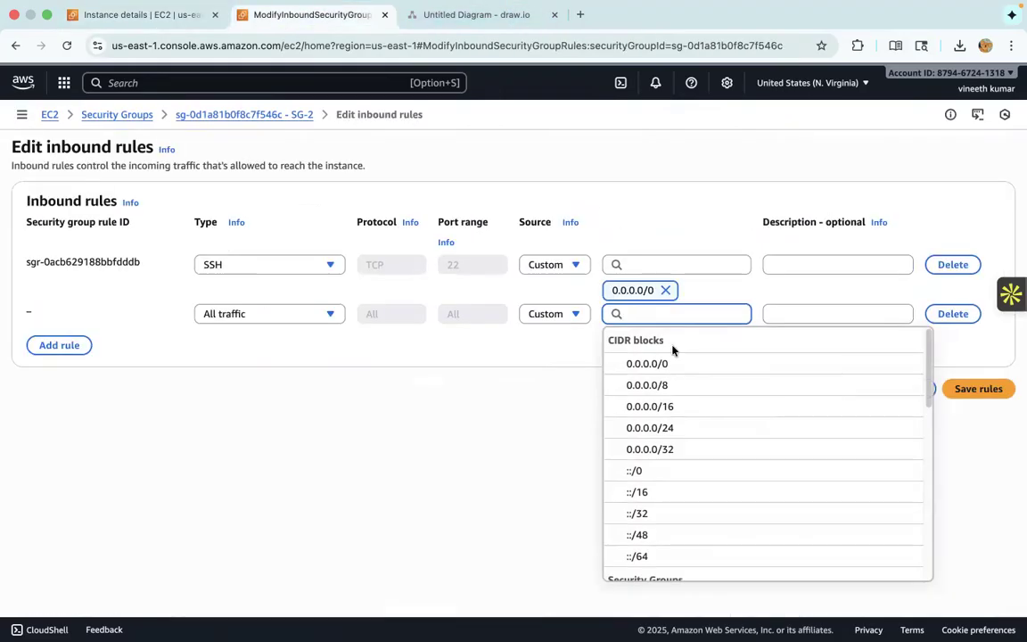
pyautogui.press('super+v')
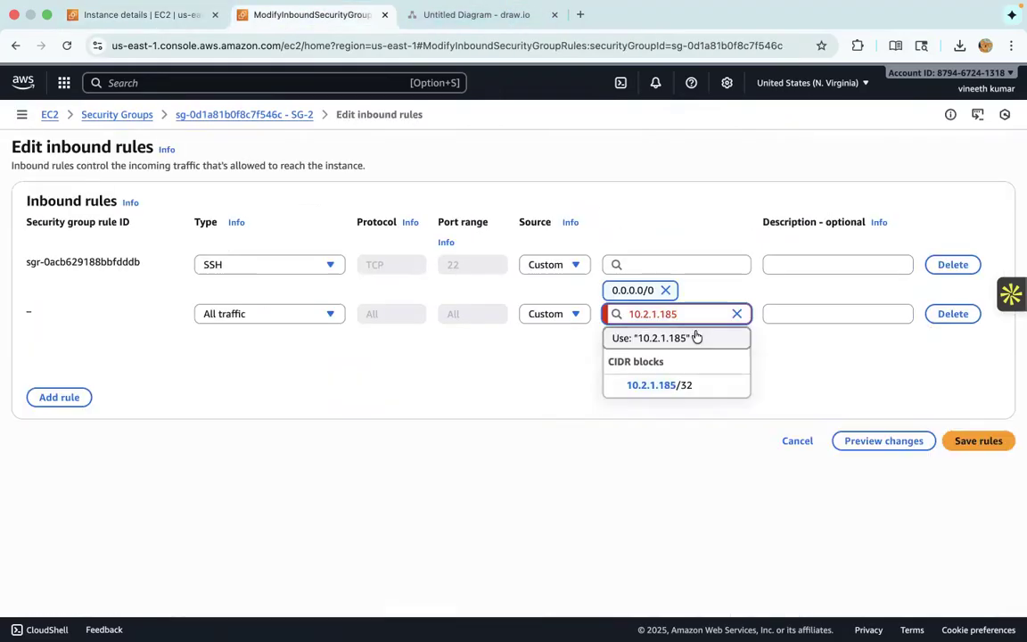
pyautogui.write('/')
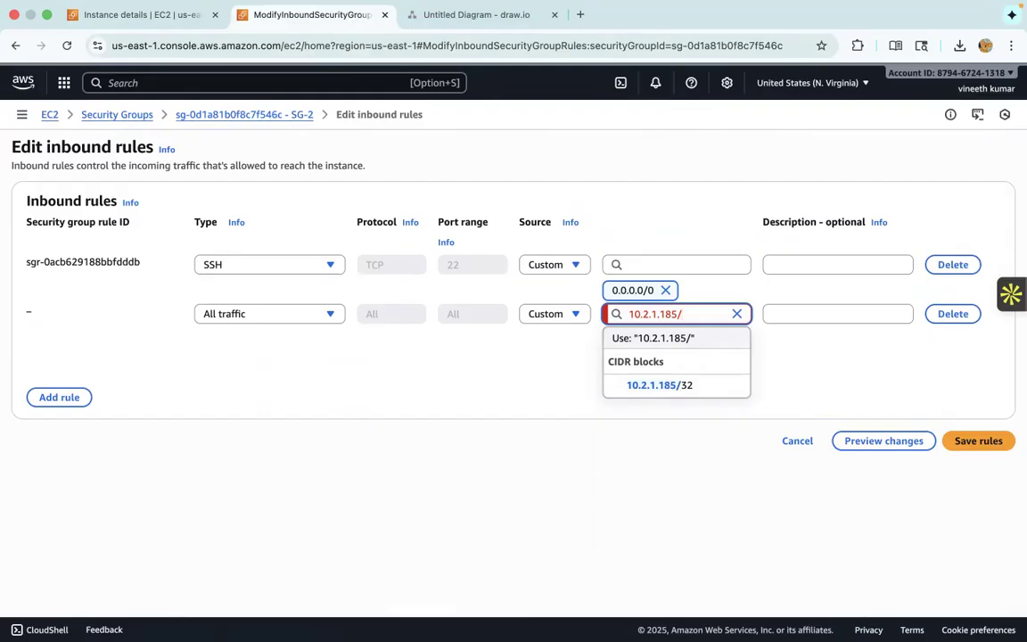
pyautogui.write('24')
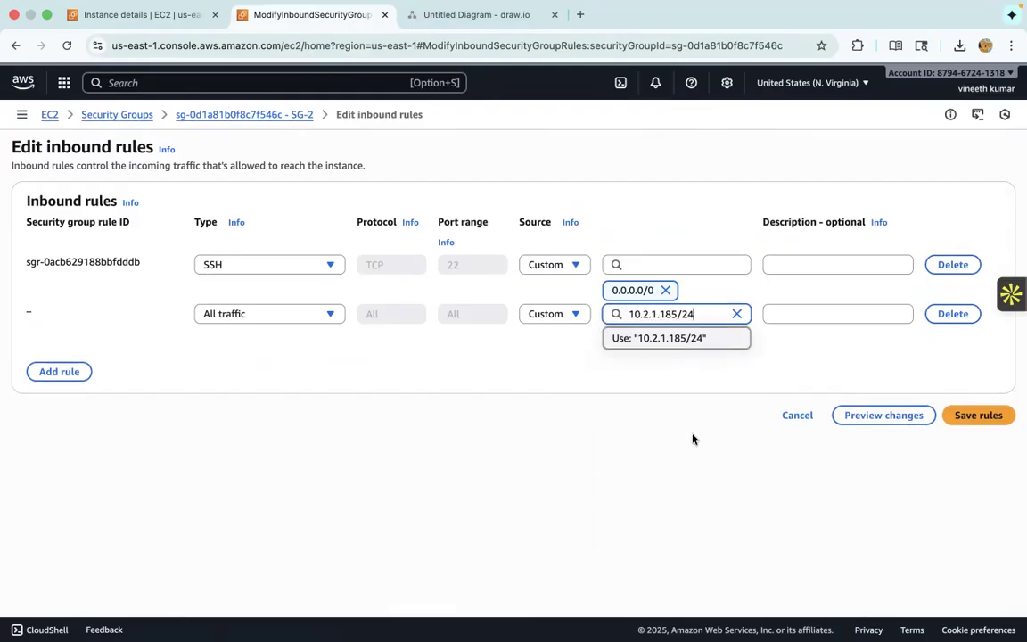
pyautogui.press('Return')
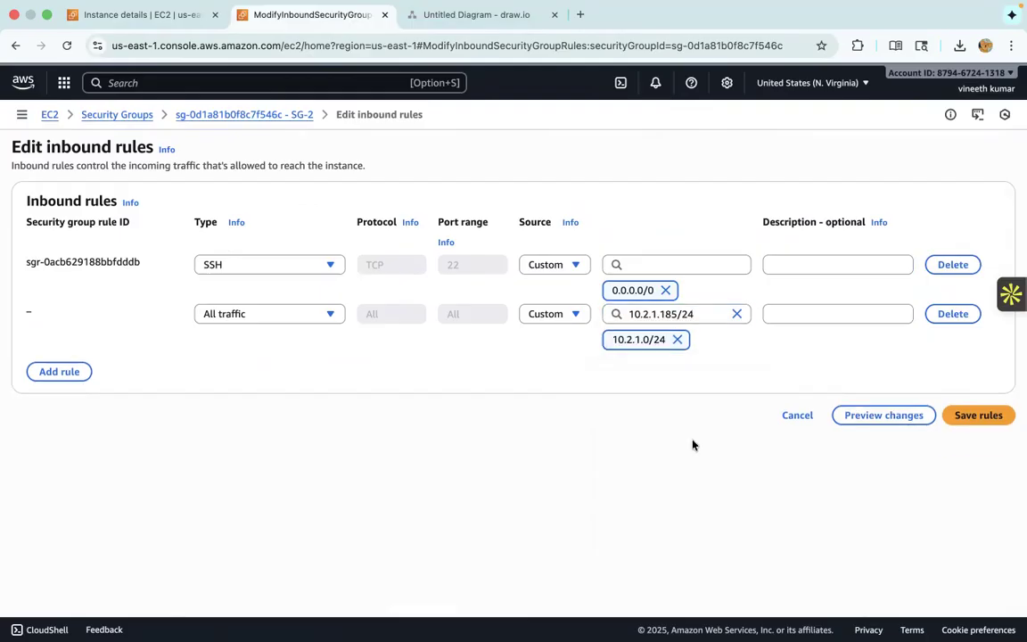
pyautogui.click(998, 421)
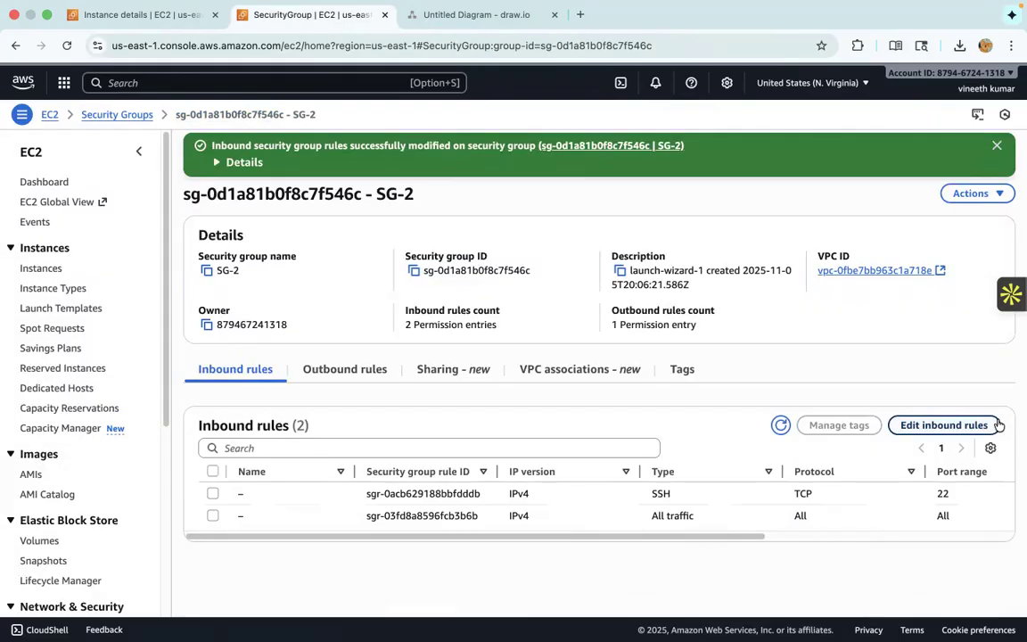
pyautogui.click(465, 19)
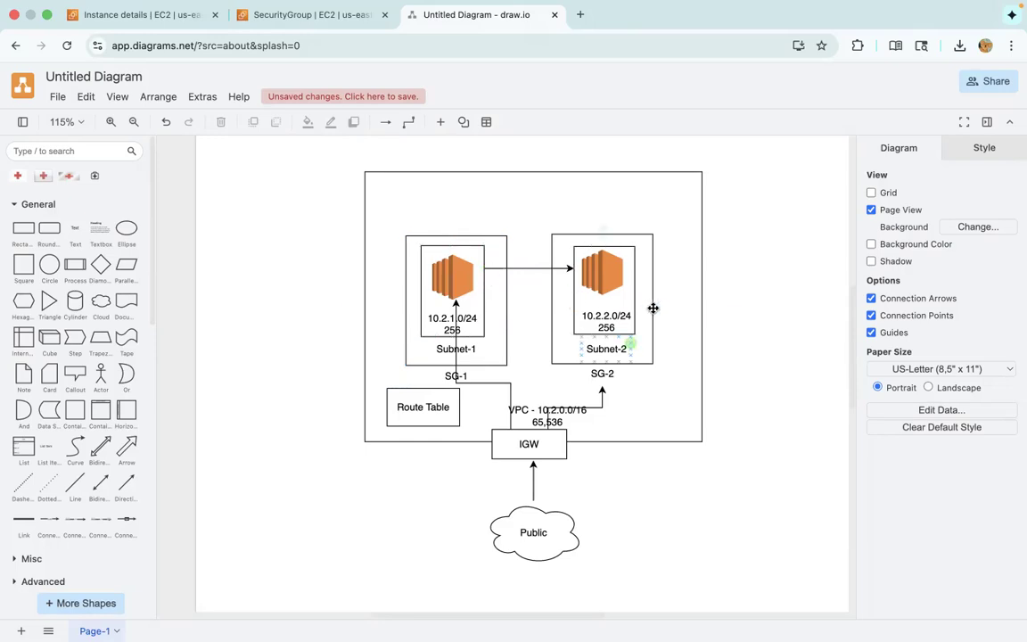
pyautogui.click(178, 18)
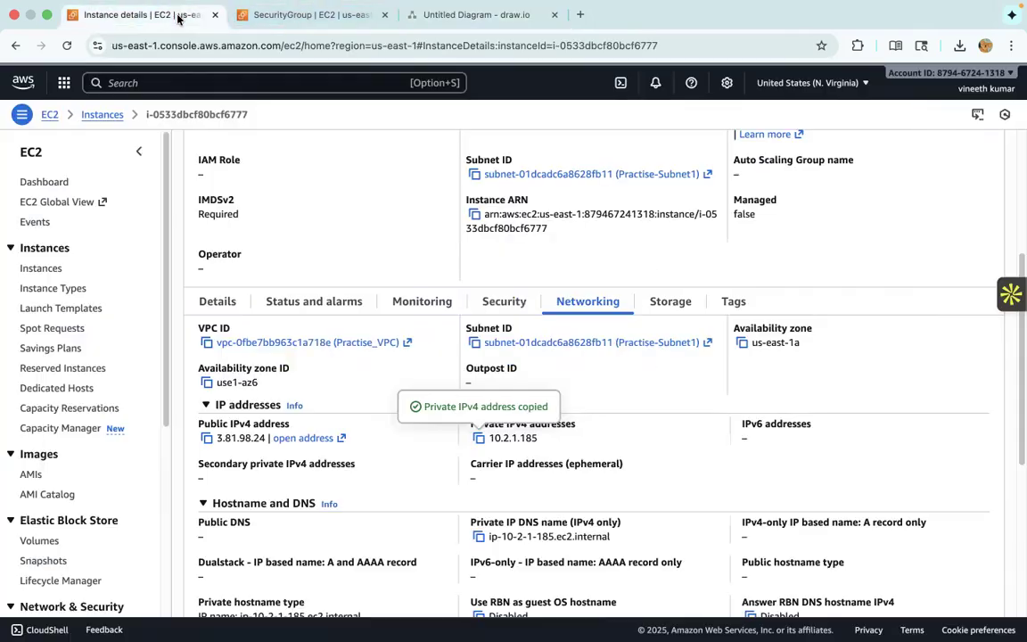
pyautogui.press('super+Tab')
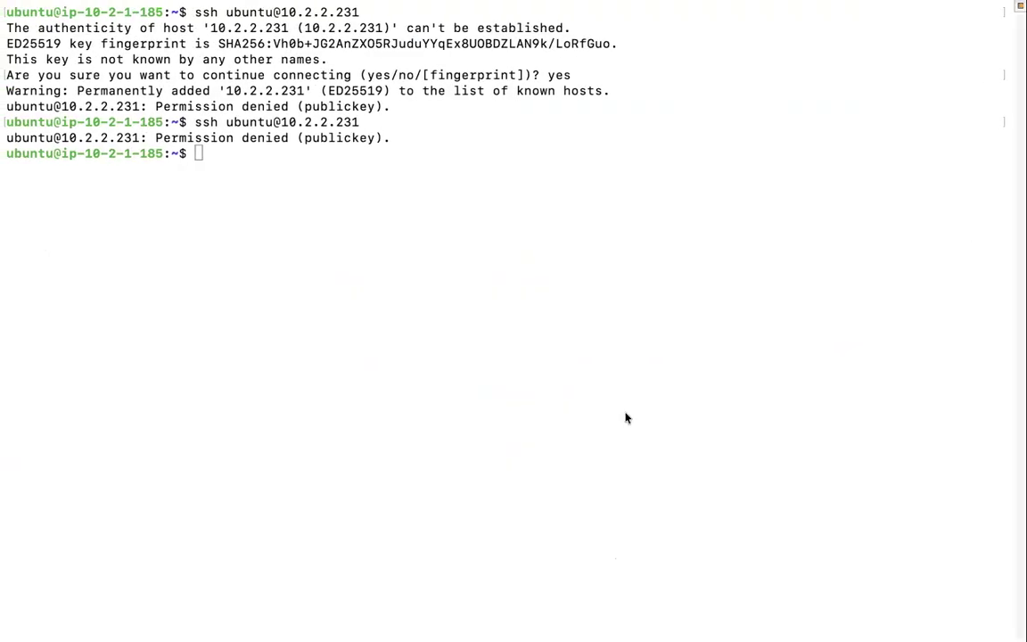
pyautogui.press('Up')
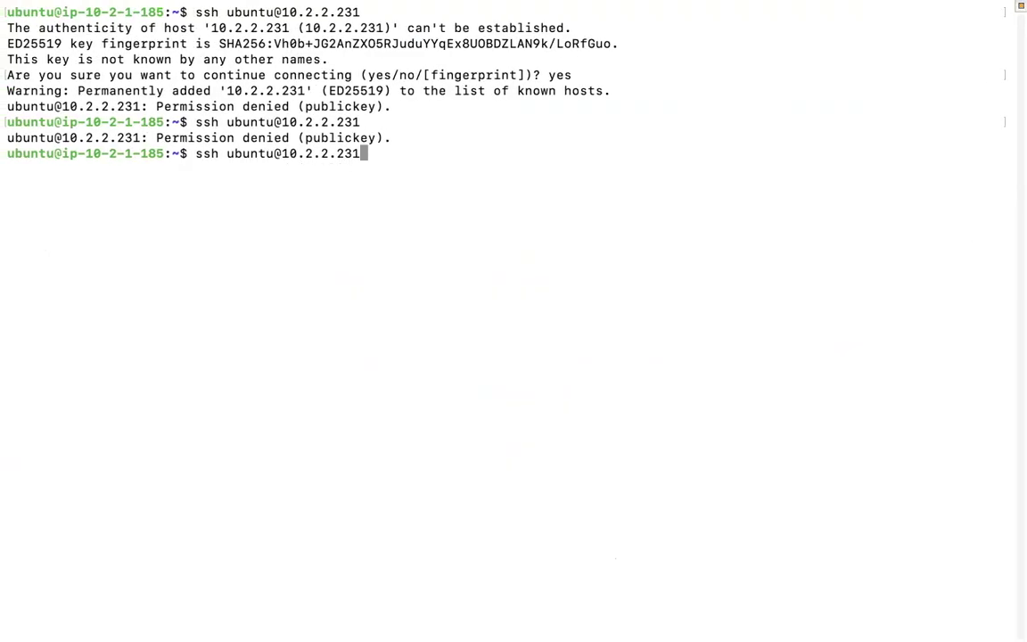
pyautogui.press('Return')
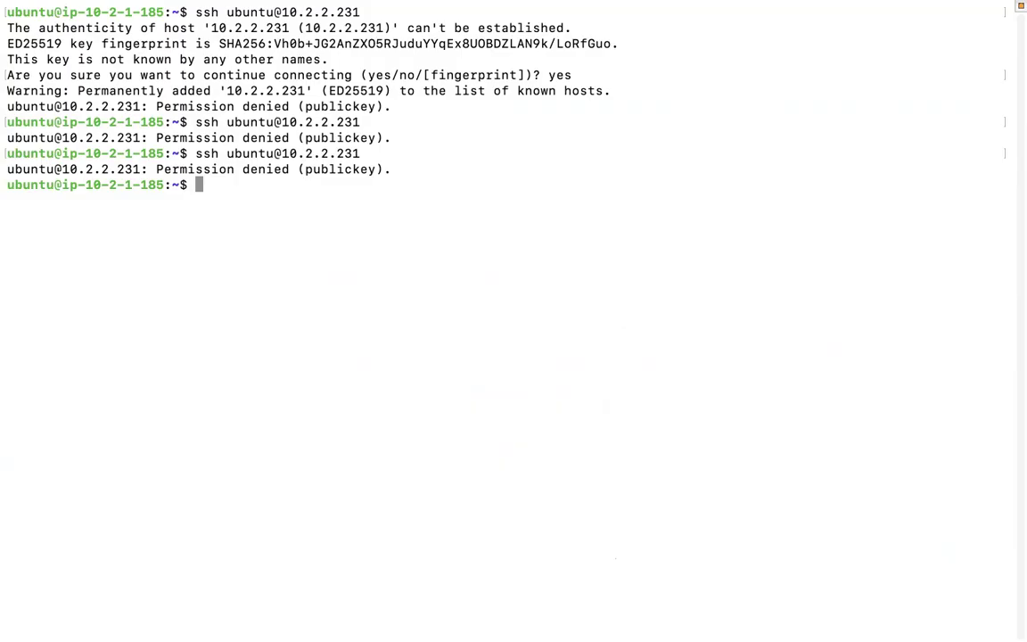
# - Ping Practise-Vm2 at 10.2.2.231 from Practise-Vm1 and stop after a few replies
pyautogui.write('ping 10.2.2.231')
pyautogui.press('Return')
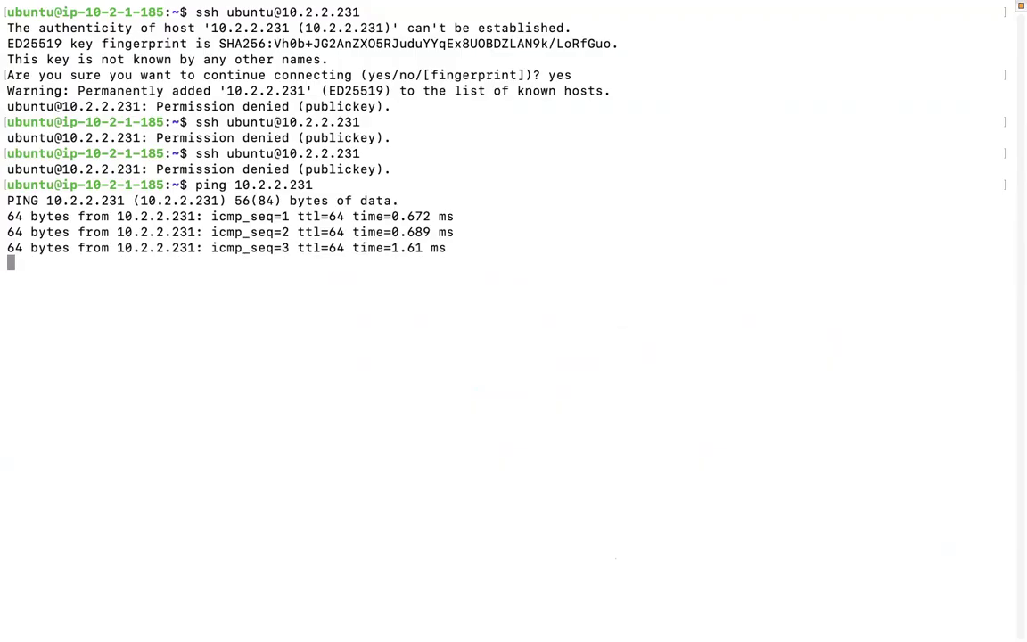
pyautogui.hotkey('ctrl', 'c')
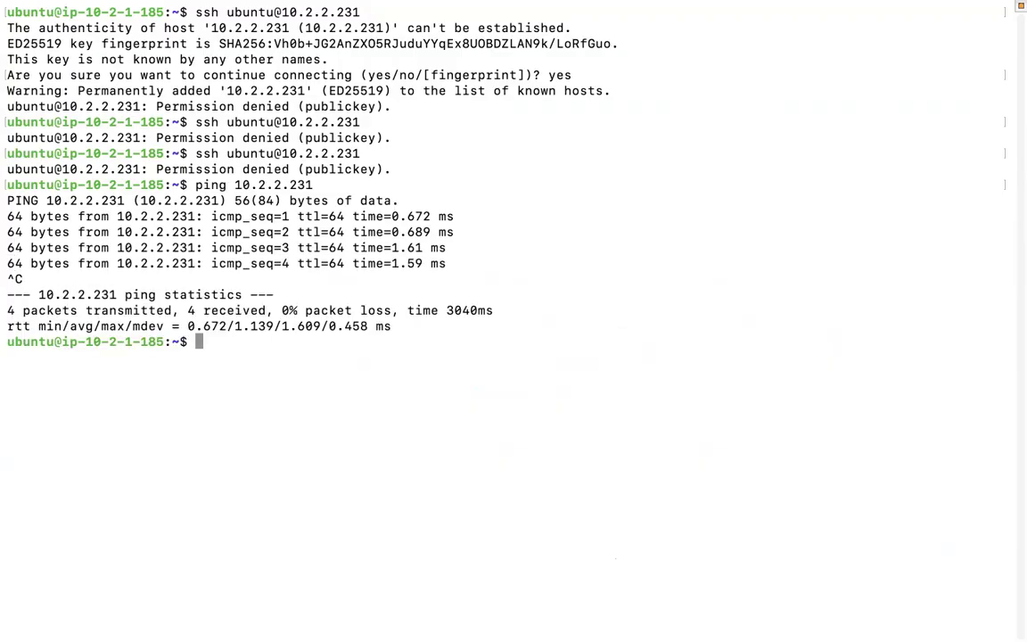
# - Clear the terminal and repeat the ping to 10.2.2.231, stopping it after a few packets
pyautogui.write('clear')
pyautogui.press('Return')
pyautogui.press('Up')
pyautogui.press('Up')
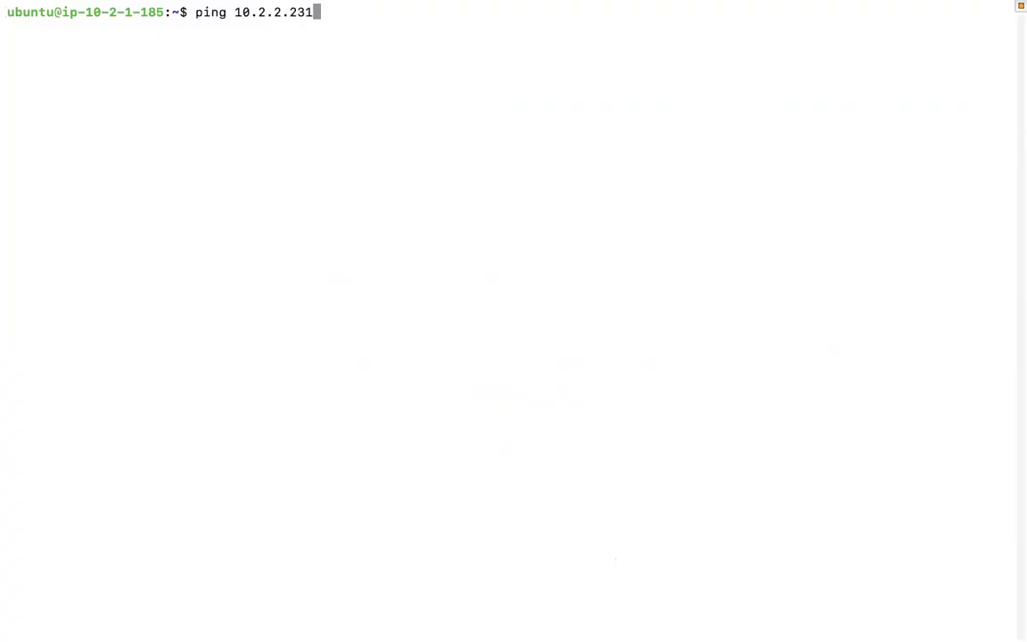
pyautogui.press('Return')
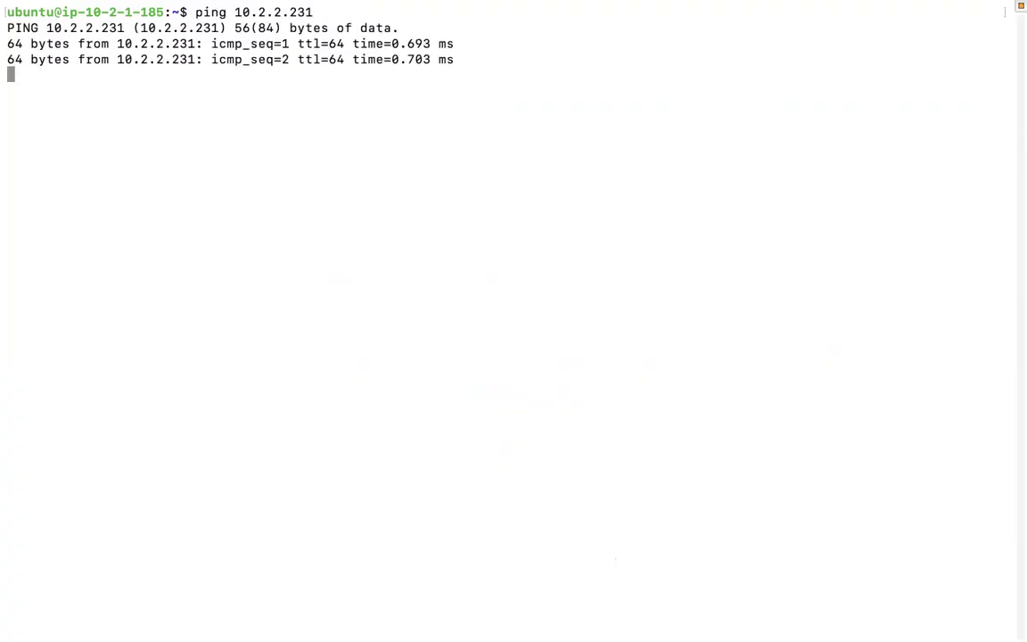
pyautogui.hotkey('ctrl', 'c')
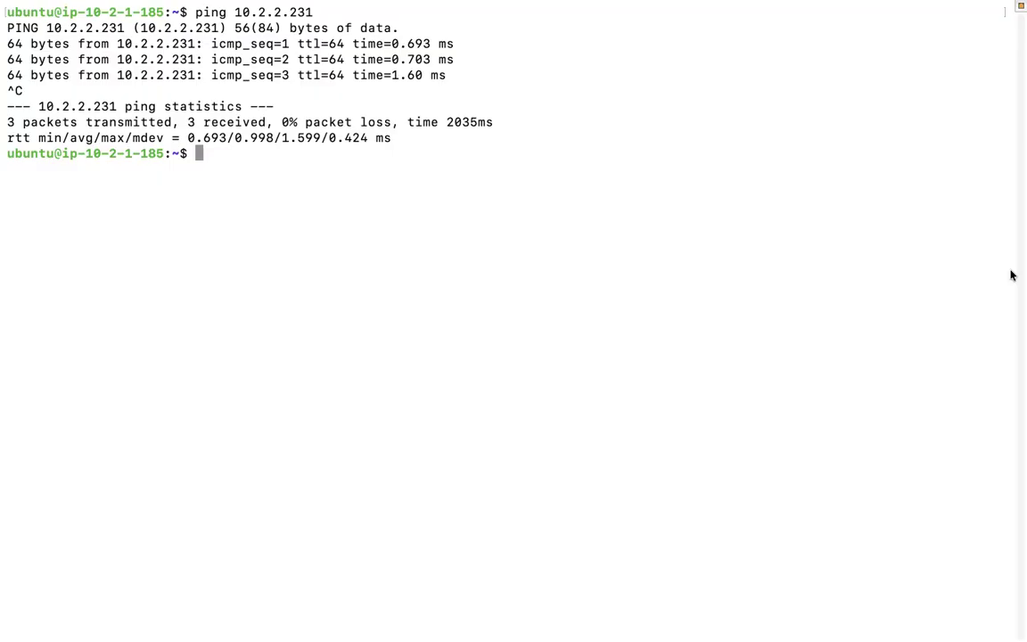
# - Switch to the AWS console and go back from Practise-Vm1's details to the instances list
pyautogui.hotkey('ctrl', 'Right')
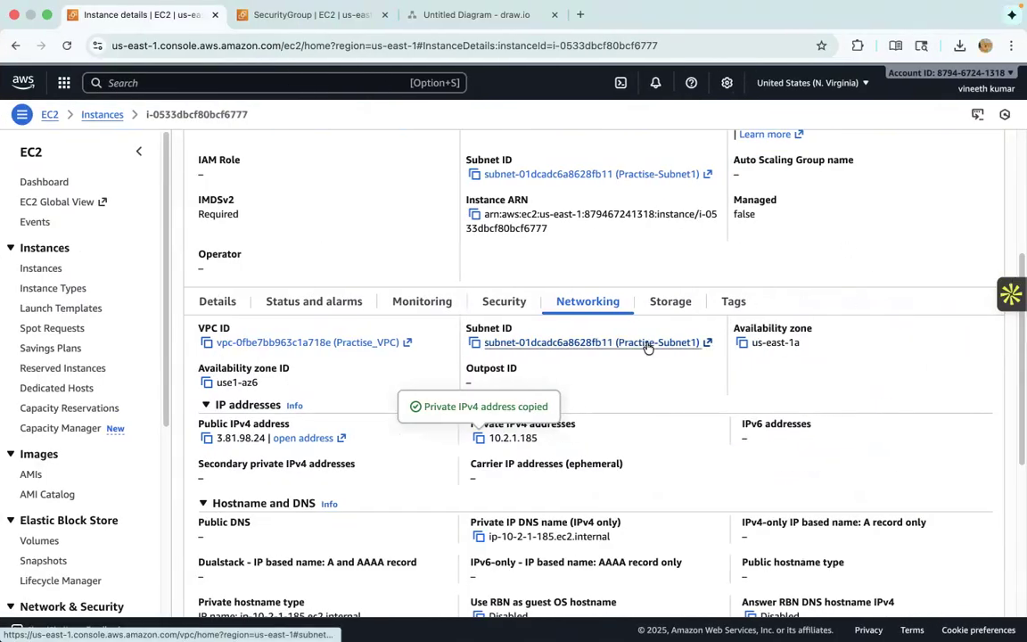
pyautogui.scroll(3, 647, 348)
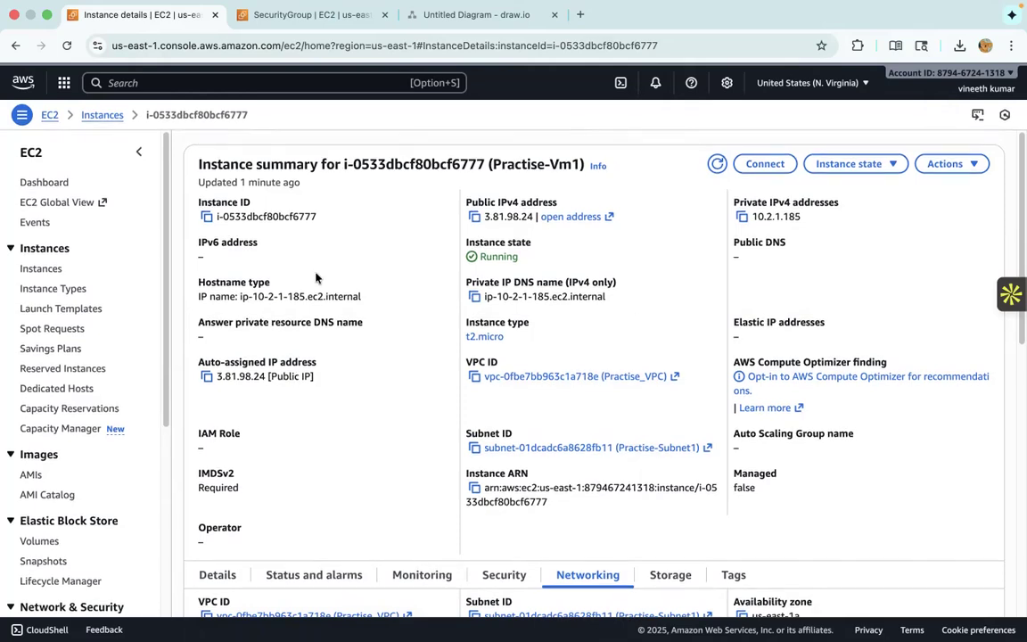
pyautogui.click(96, 115)
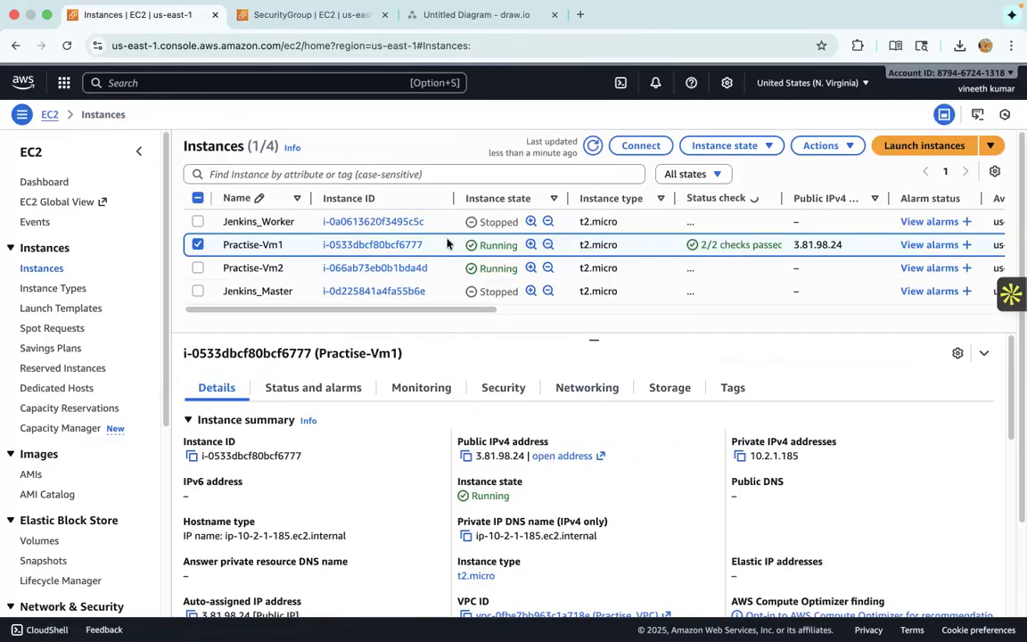
pyautogui.click(674, 174)
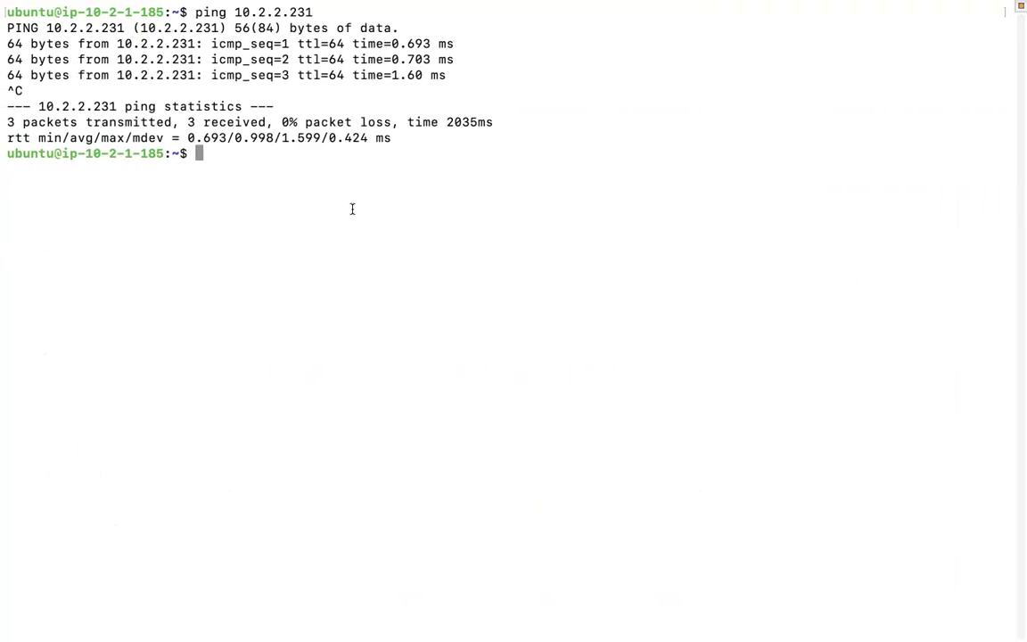
# - Return to the terminal and exit the SSH session on Practise-Vm1 to get back to the local prompt
pyautogui.write('exit')
pyautogui.press('Return')
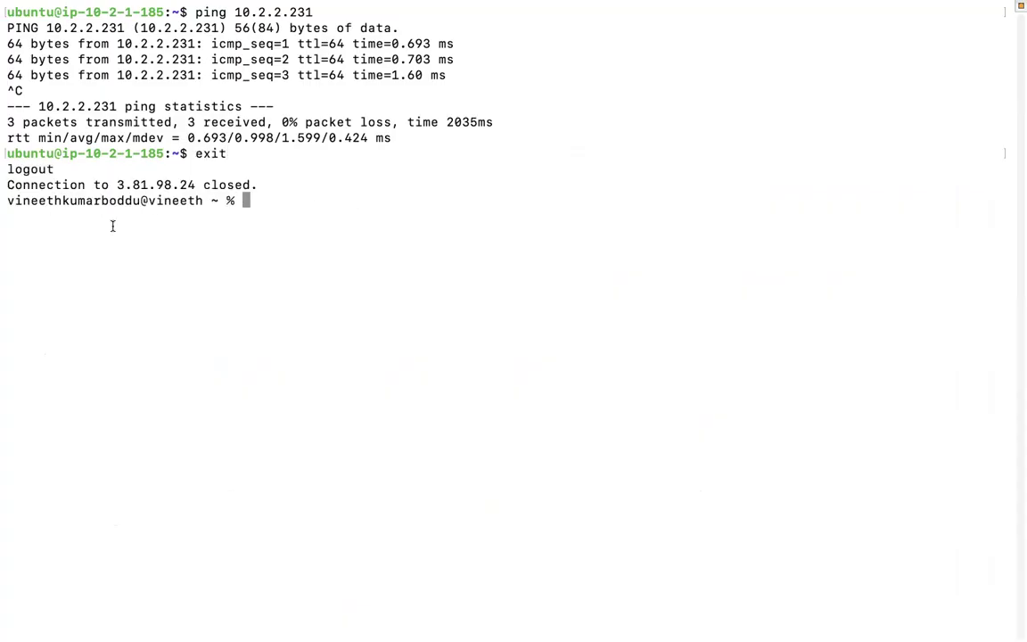
pyautogui.moveTo(6, 200); pyautogui.dragTo(143, 201)
pyautogui.click(262, 225)
# - Recall the earlier SSH command that uses the key file ~/Downloads/PractiseVMToken.pem at the local prompt
pyautogui.write('ssh -i')
pyautogui.press('BackSpace')
pyautogui.press('BackSpace')
pyautogui.press('BackSpace')
pyautogui.press('BackSpace')
pyautogui.press('BackSpace')
pyautogui.press('BackSpace')
pyautogui.press('Up')
pyautogui.press('Up')
pyautogui.press('Down')
pyautogui.press('Left')
pyautogui.press('Left')
pyautogui.press('Left')
pyautogui.press('Left')
pyautogui.press('Left')
pyautogui.press('Left')
pyautogui.press('Left')
pyautogui.press('Left')
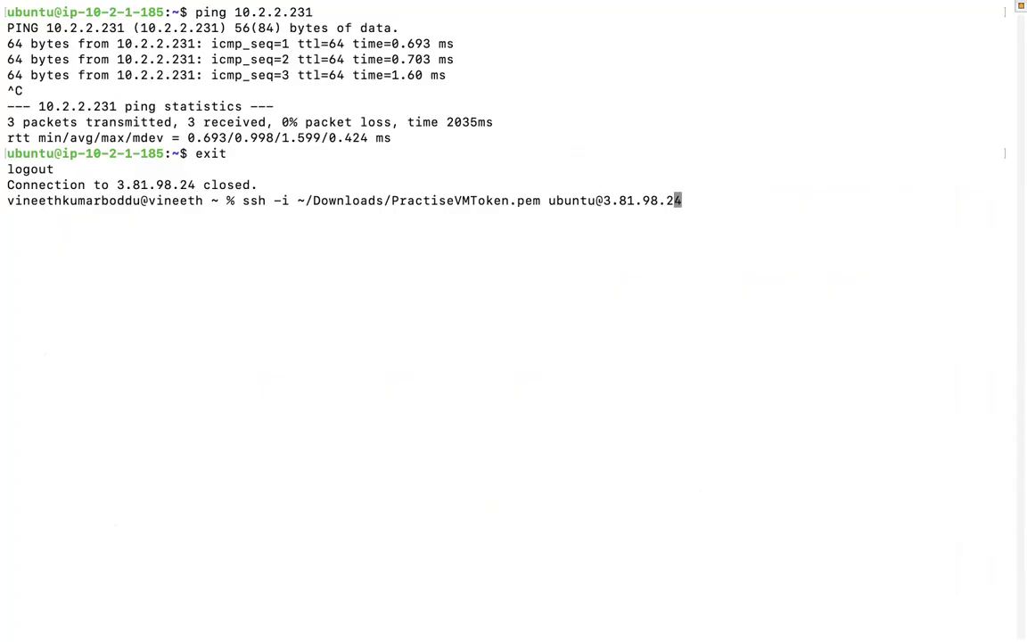
# - Replace the host address in the SSH command with 10.2.2.231, try the connection from the local machine, and cancel it
pyautogui.press('Right')
pyautogui.press('Right')
pyautogui.press('Right')
pyautogui.press('Right')
pyautogui.press('Right')
pyautogui.press('Right')
pyautogui.press('Right')
pyautogui.press('Right')
pyautogui.press('BackSpace')
pyautogui.press('BackSpace')
pyautogui.press('BackSpace')
pyautogui.press('BackSpace')
pyautogui.press('BackSpace')
pyautogui.press('BackSpace')
pyautogui.press('BackSpace')
pyautogui.press('BackSpace')
pyautogui.press('BackSpace')
pyautogui.press('BackSpace')
pyautogui.write('10.')
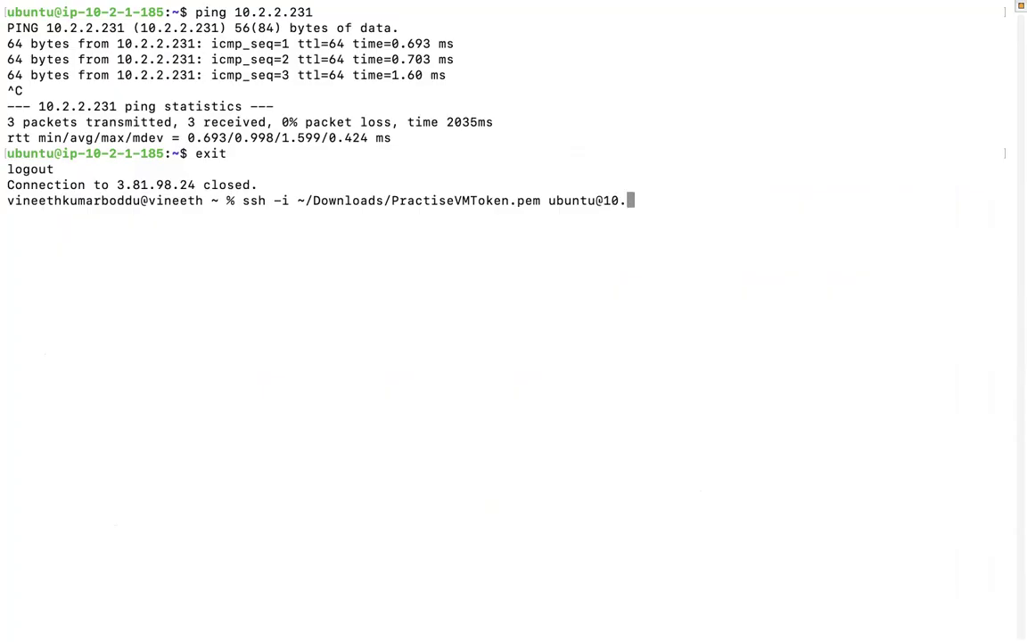
pyautogui.write('2.2.231')
pyautogui.press('Return')
pyautogui.hotkey('ctrl', 'c')
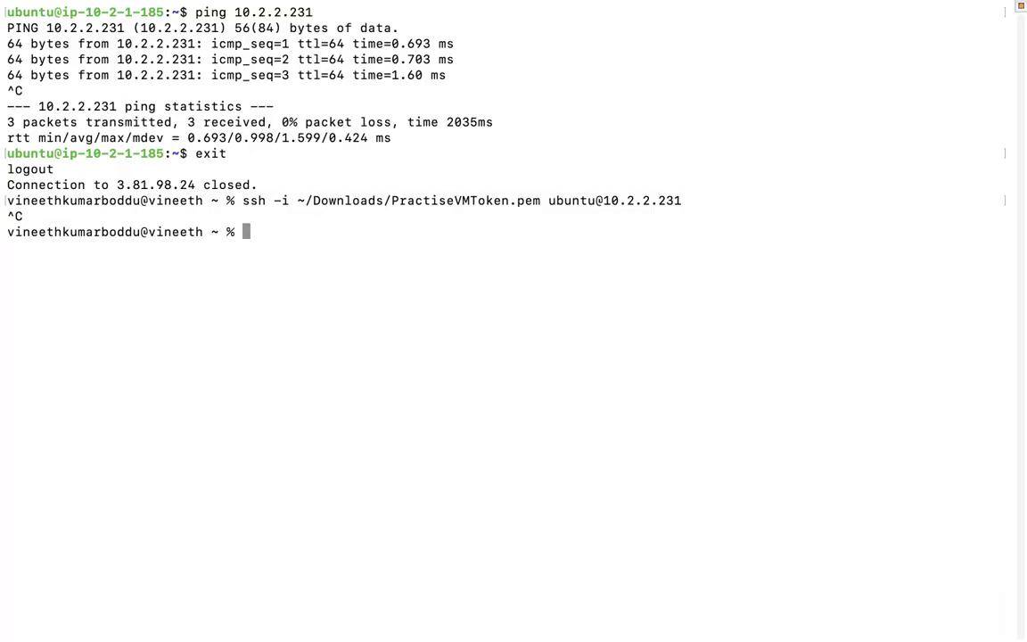
# - Switch back to the browser and view the network diagram in draw.io
pyautogui.hotkey('ctrl', 'Left')
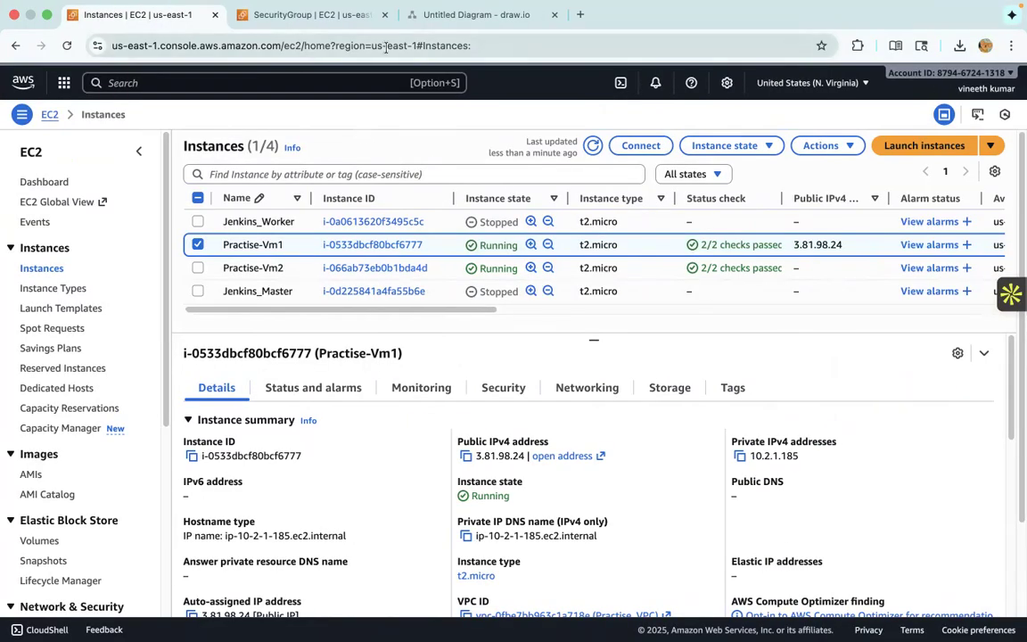
pyautogui.click(439, 26)
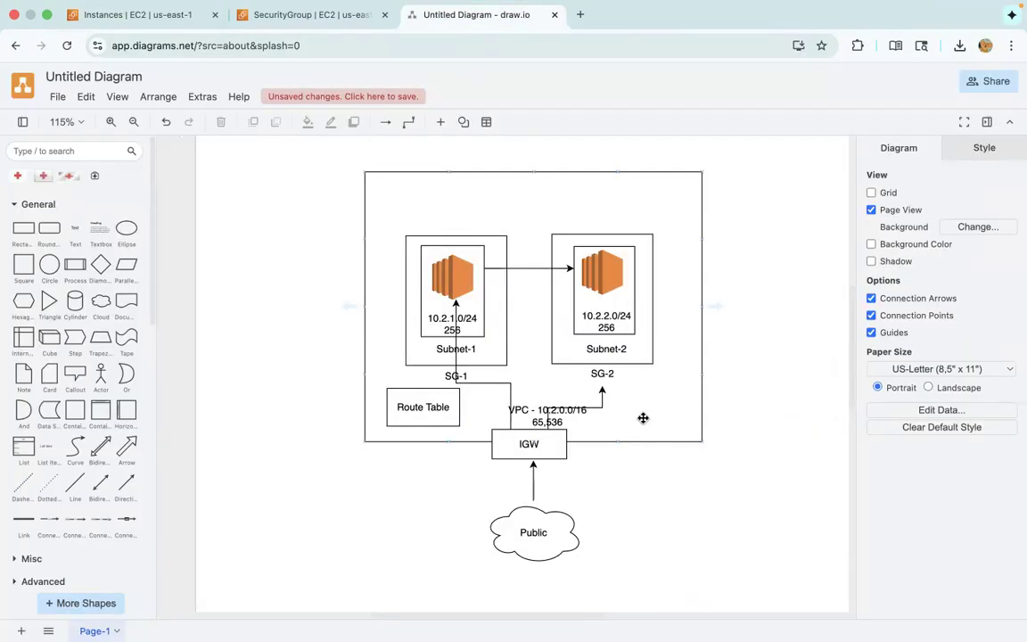